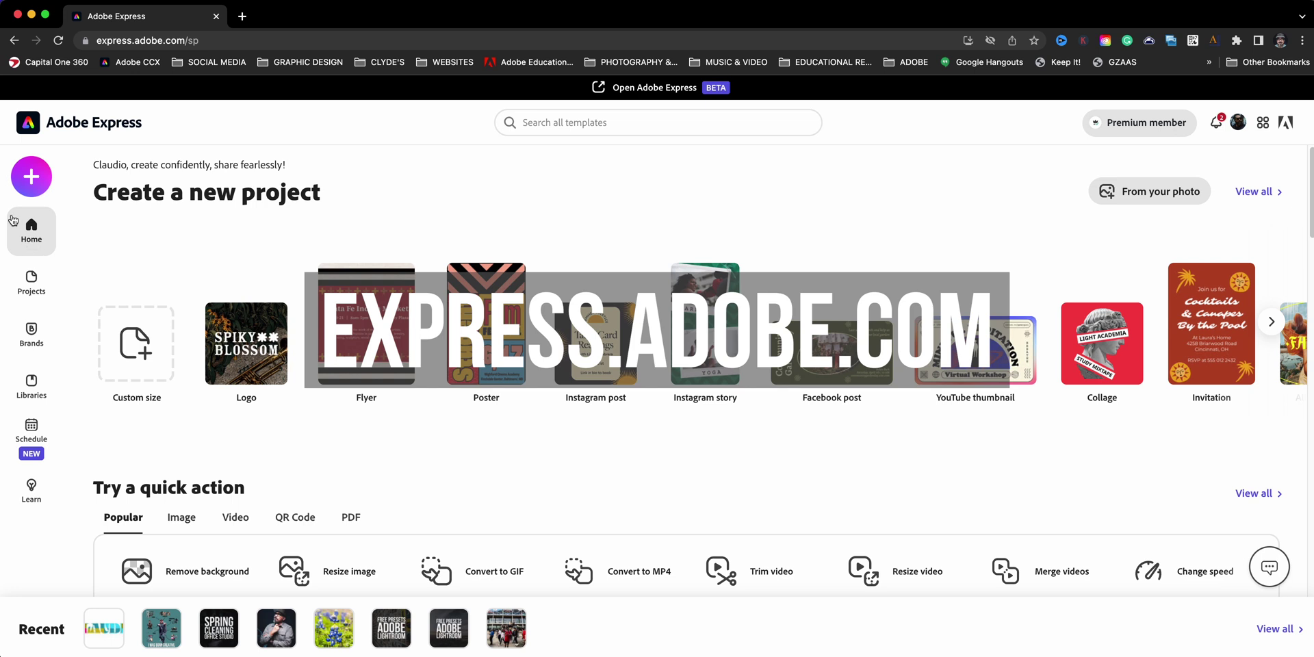
# Create a blank custom-size design using the Facebook 1200 x 628 social post preset
pyautogui.click(51, 179)
pyautogui.click(122, 232)
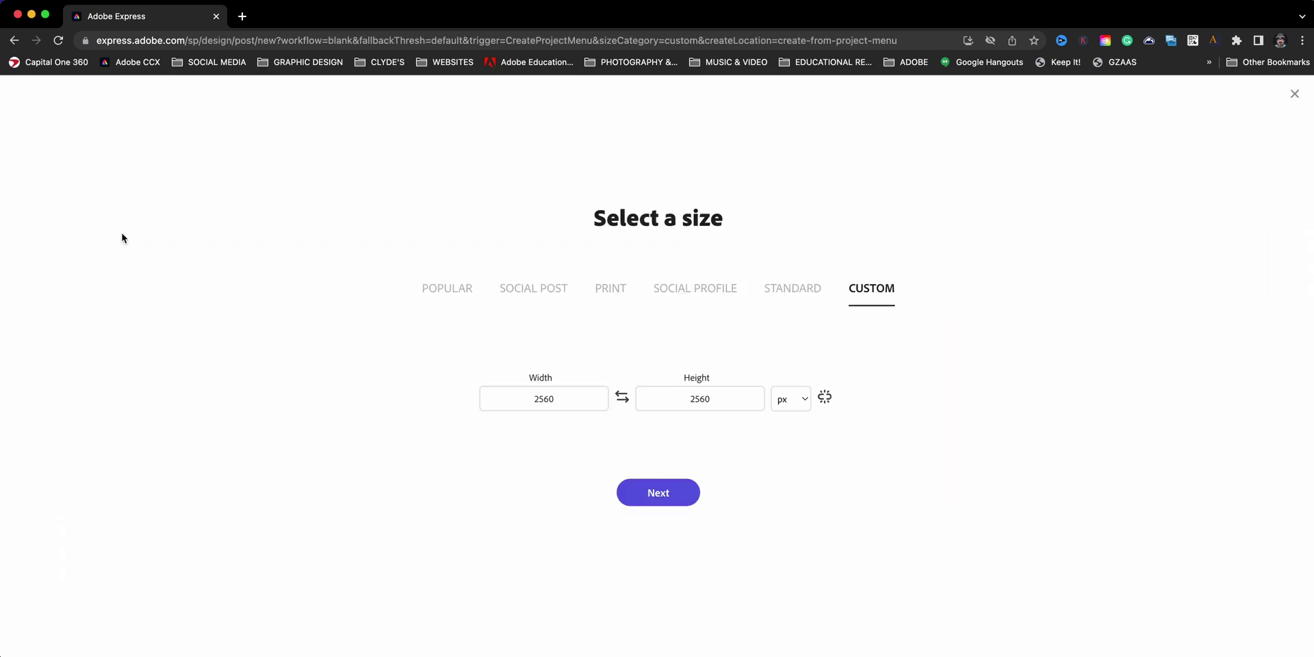
pyautogui.click(470, 288)
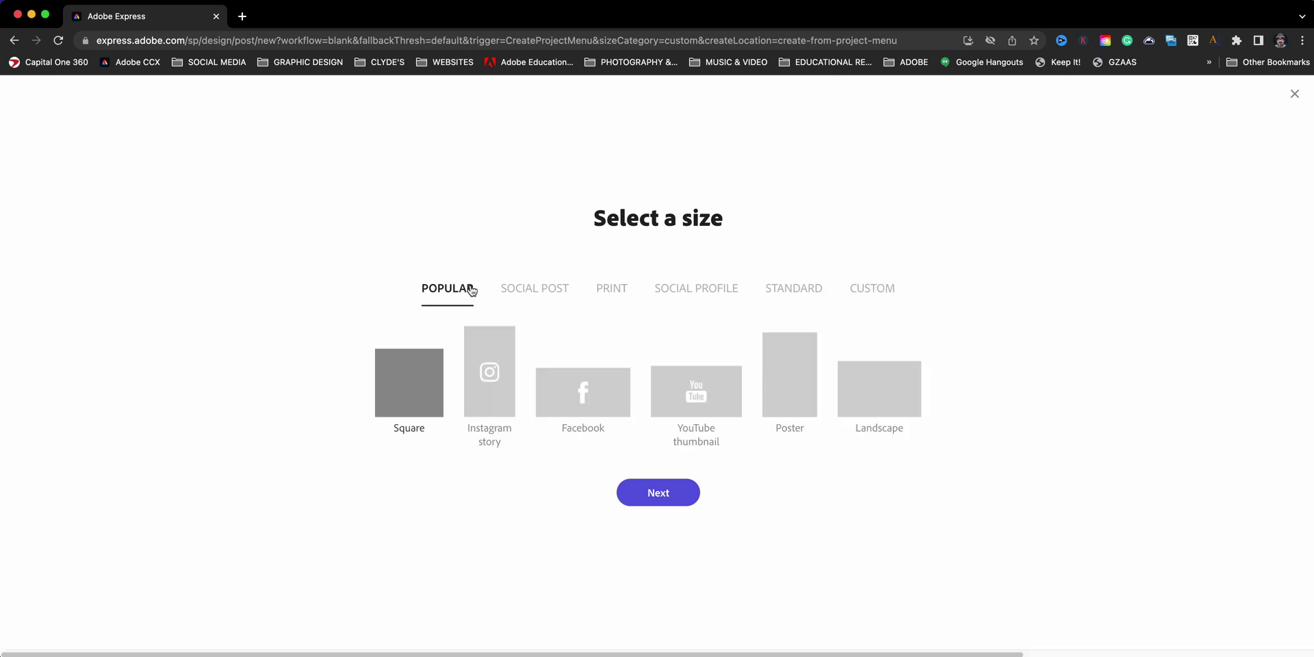
pyautogui.click(520, 291)
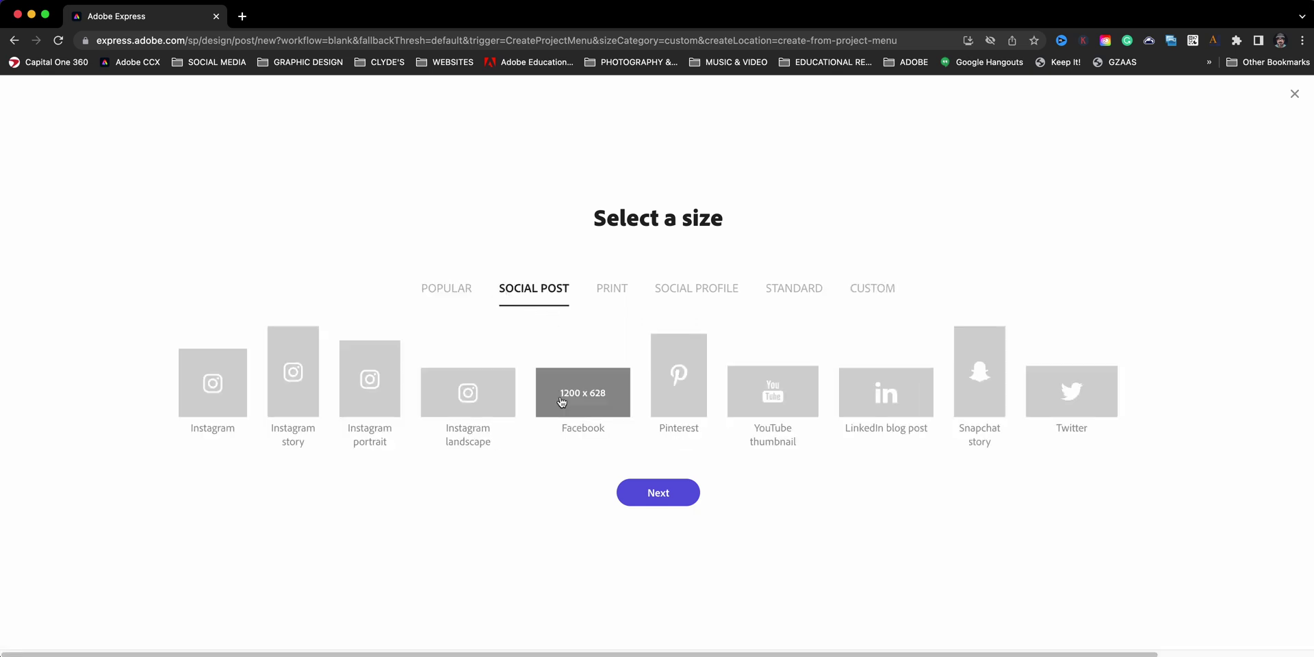
pyautogui.click(563, 402)
pyautogui.click(642, 492)
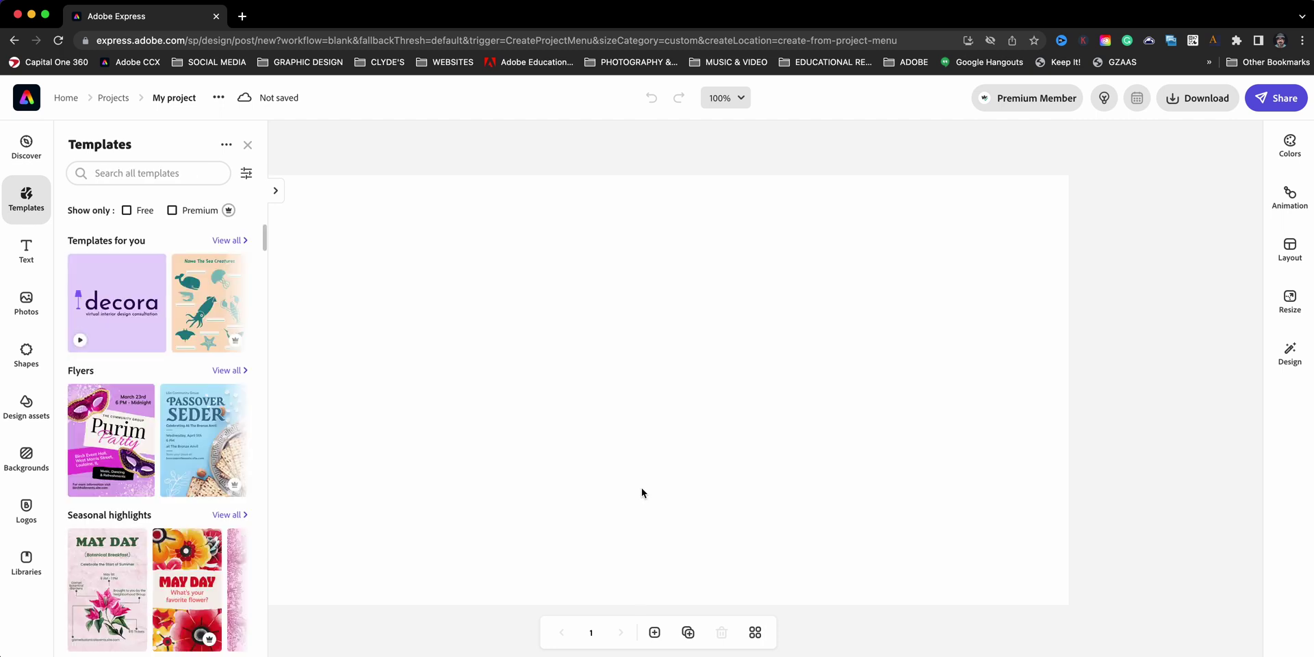
# Rename the project to 'Mask-Text-Color'
pyautogui.click(179, 98)
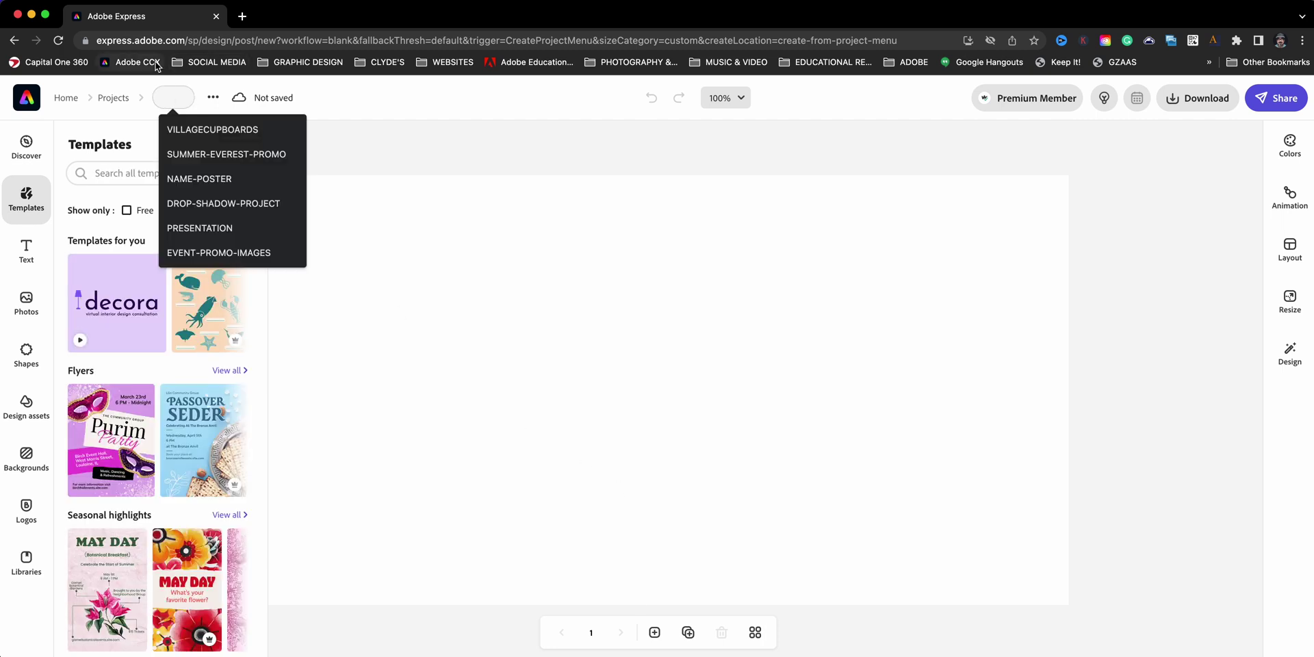
pyautogui.write('Mas')
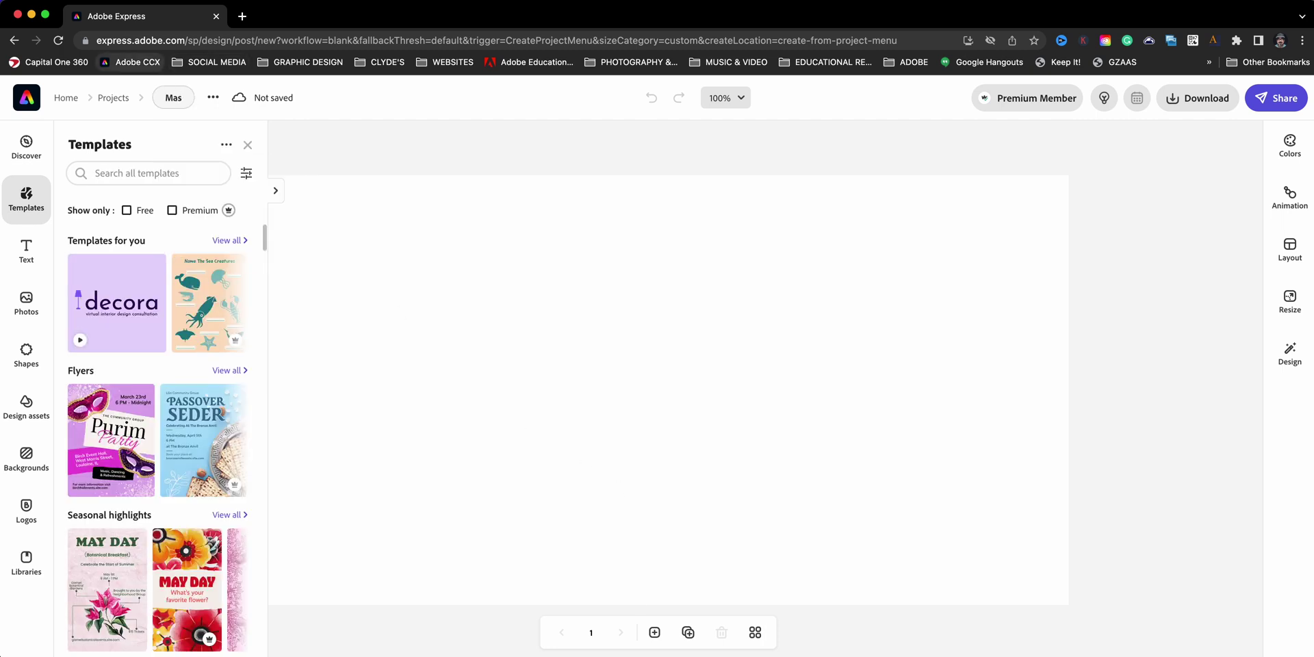
pyautogui.write('k-Text')
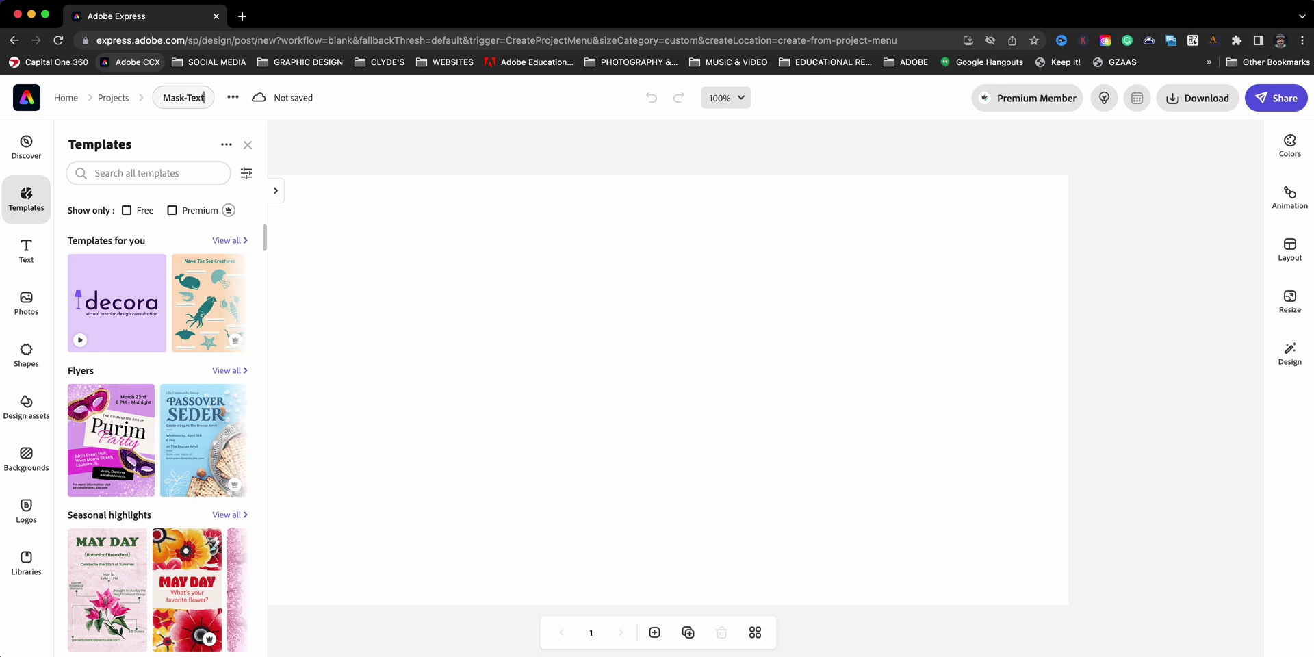
pyautogui.write('-Colors')
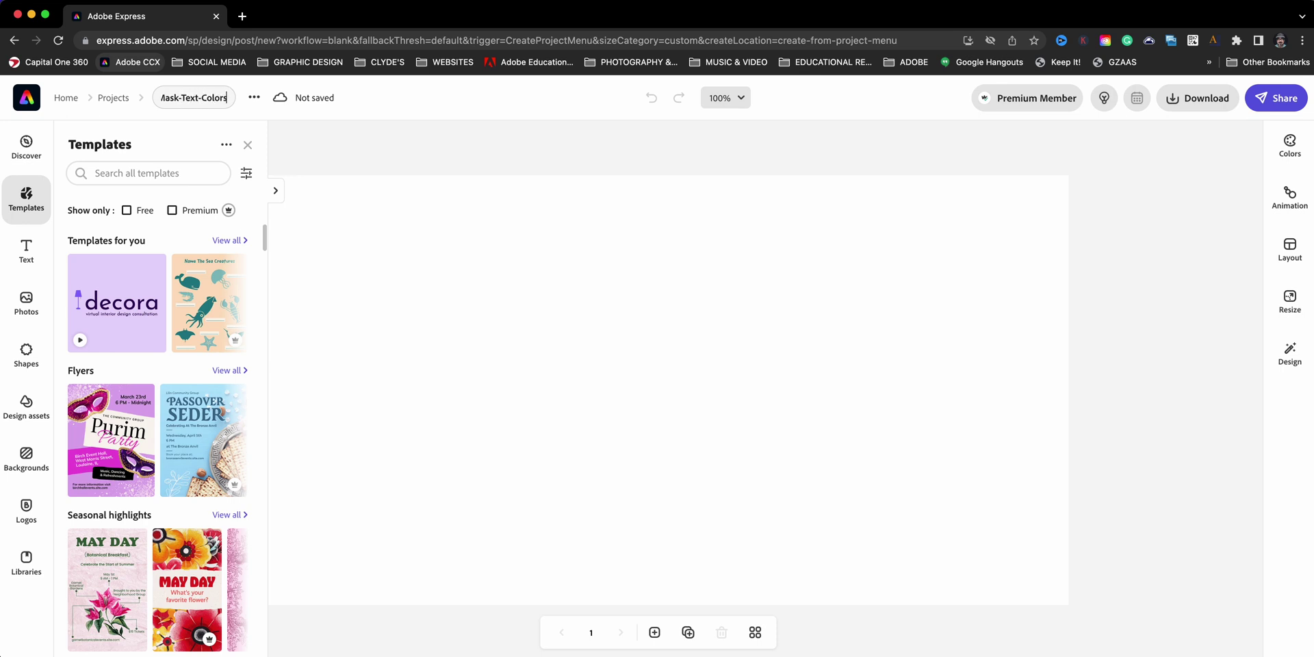
pyautogui.press('BackSpace')
pyautogui.press('Return')
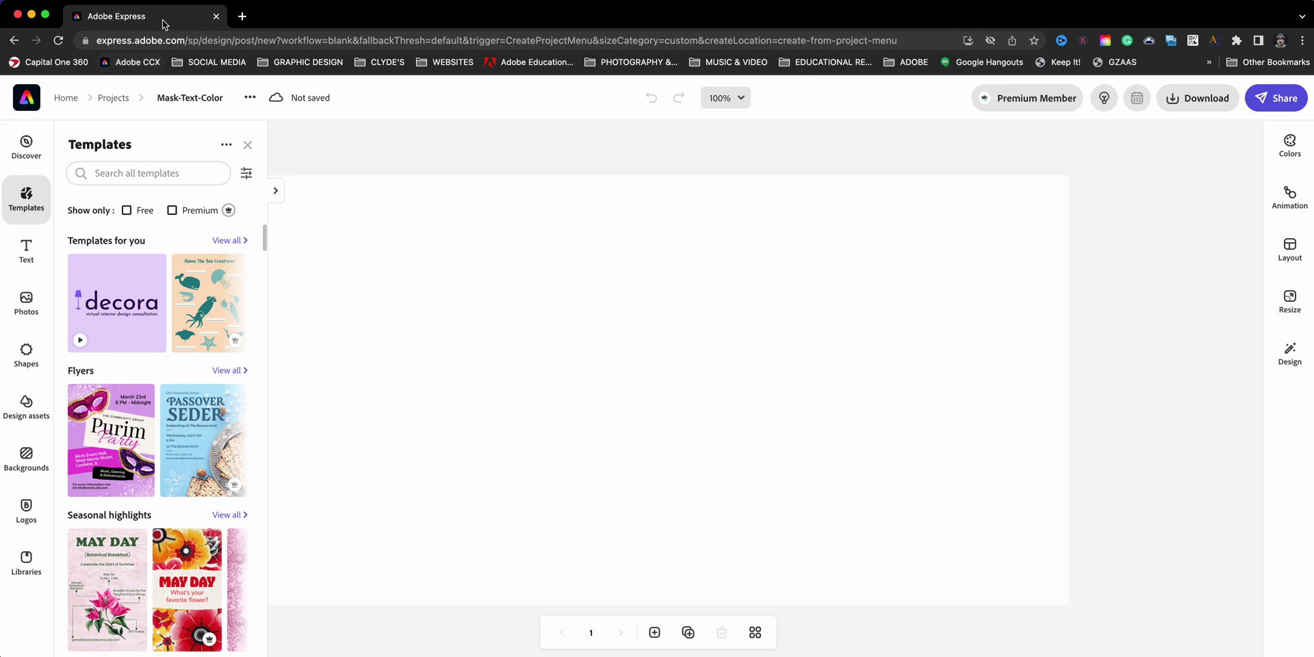
# Apply the four horizontal stripes grid layout: white, beige, yellow and coral cells
pyautogui.click(246, 146)
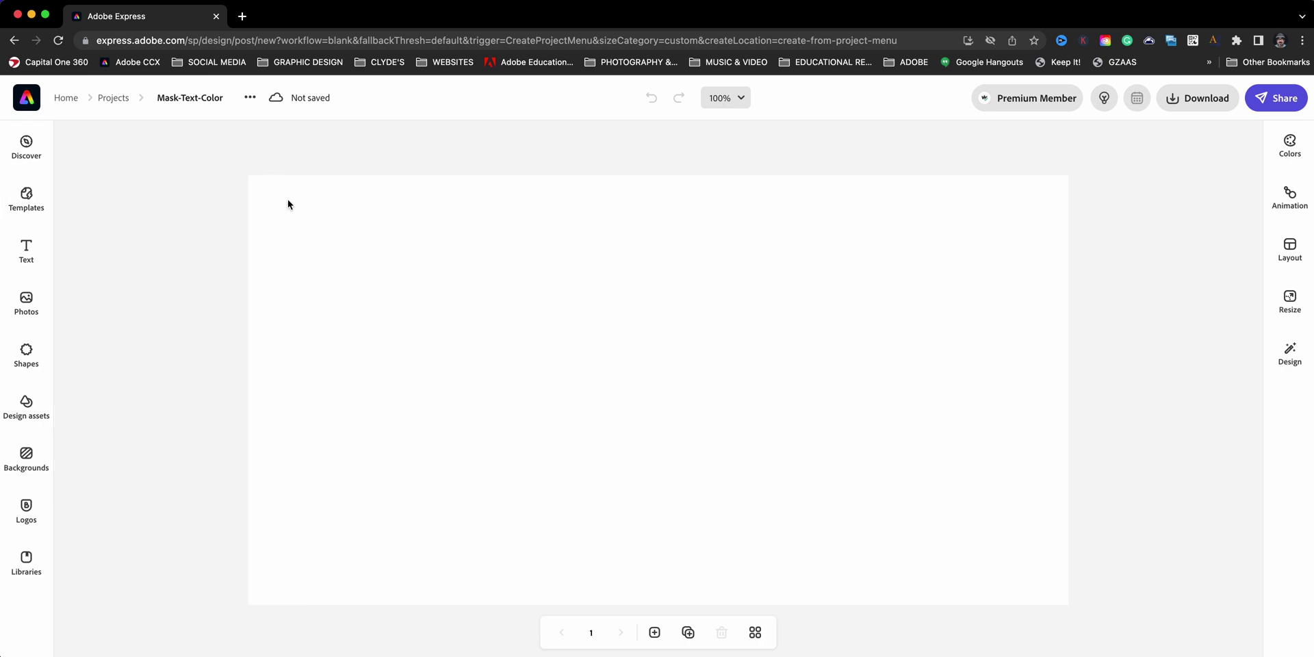
pyautogui.click(309, 222)
pyautogui.click(637, 167)
pyautogui.click(1289, 248)
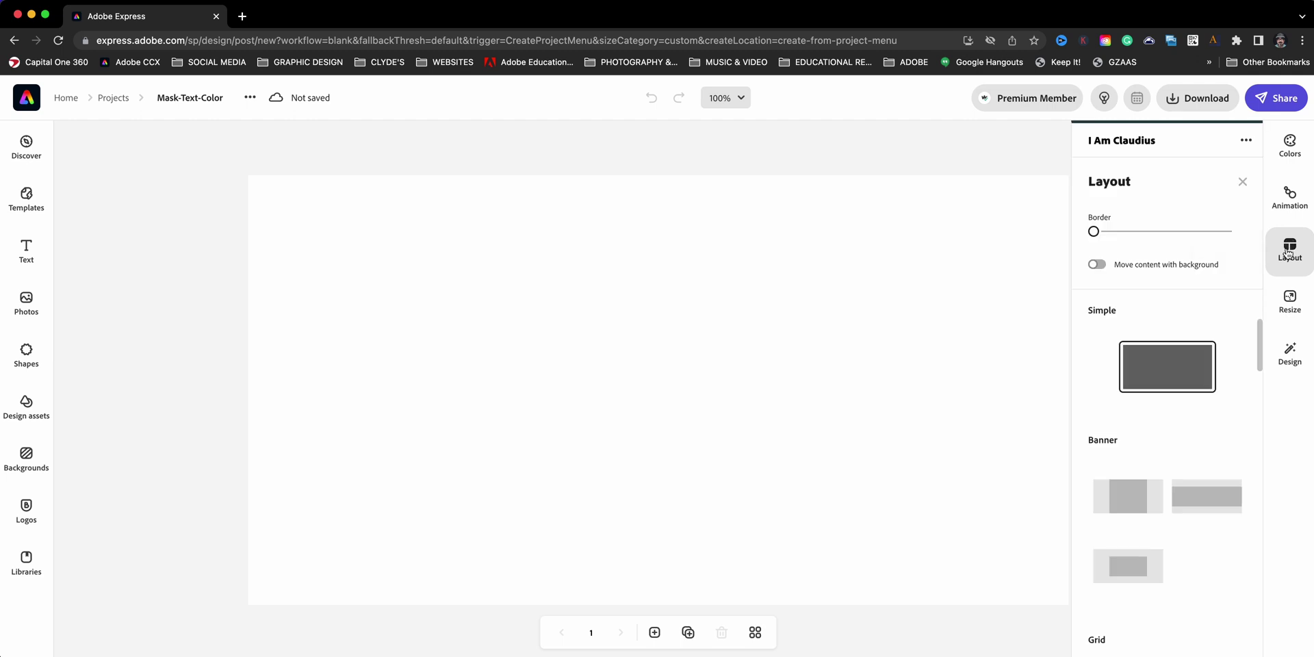
pyautogui.scroll(-6, 1232, 395)
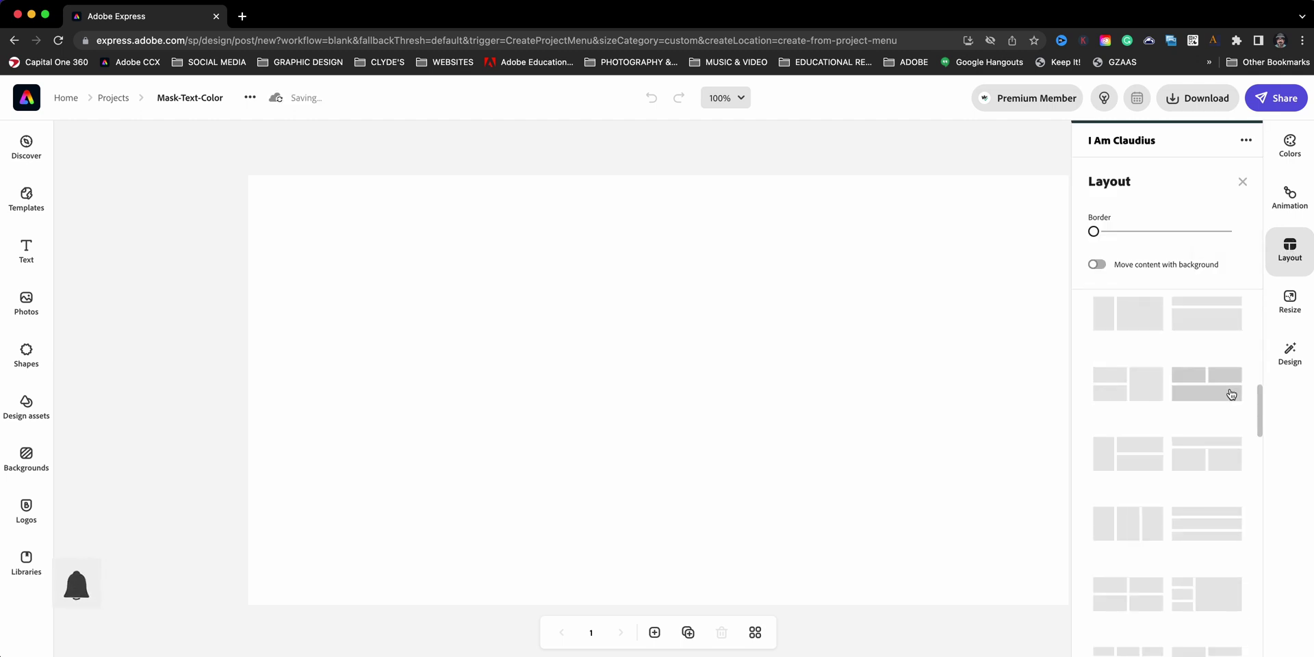
pyautogui.scroll(3, 1216, 393)
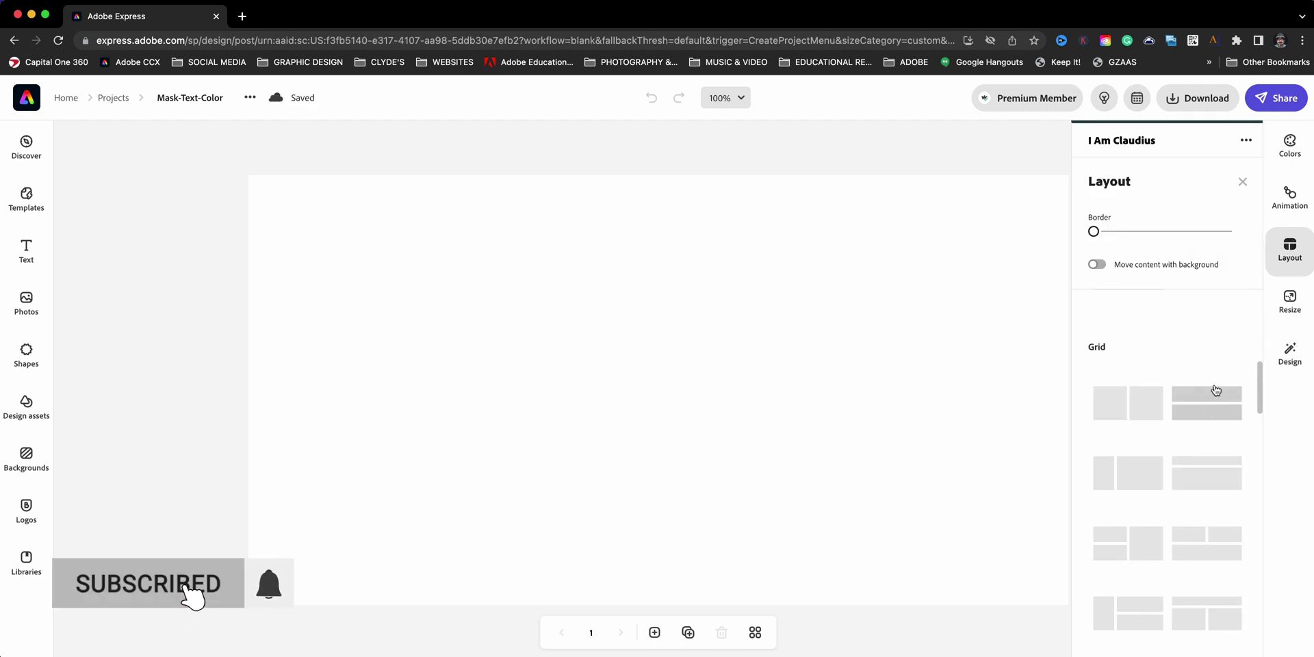
pyautogui.scroll(-2, 1192, 364)
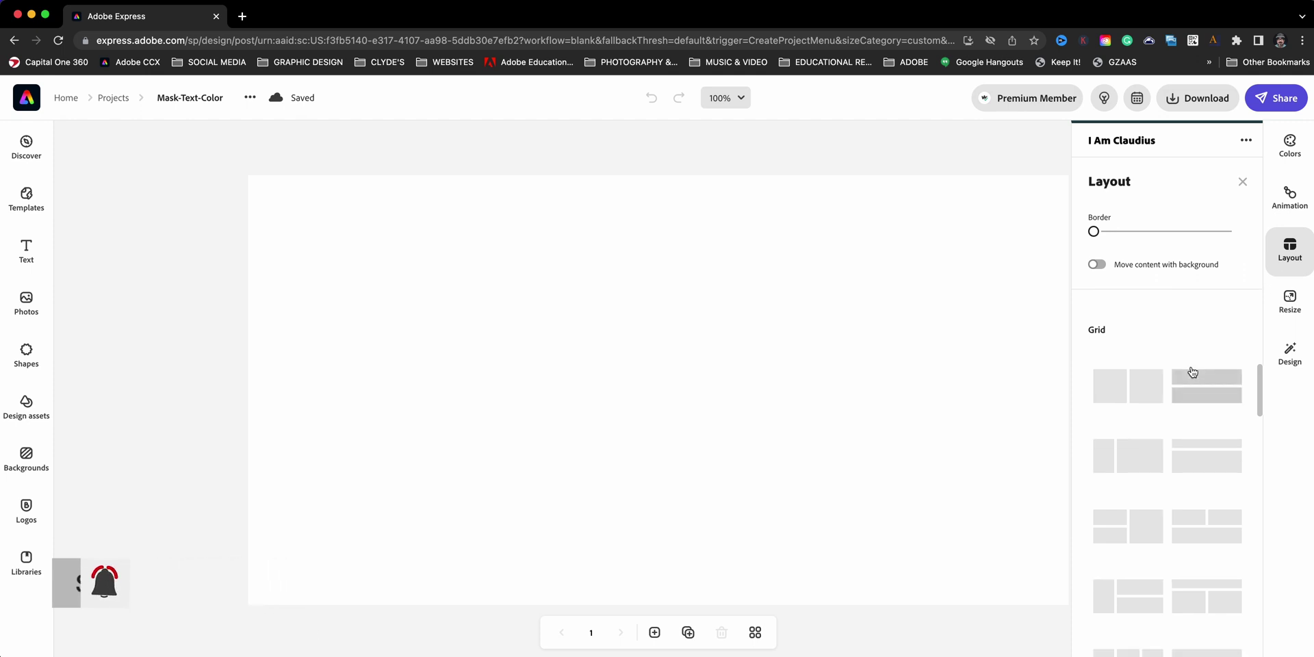
pyautogui.scroll(-5, 1190, 380)
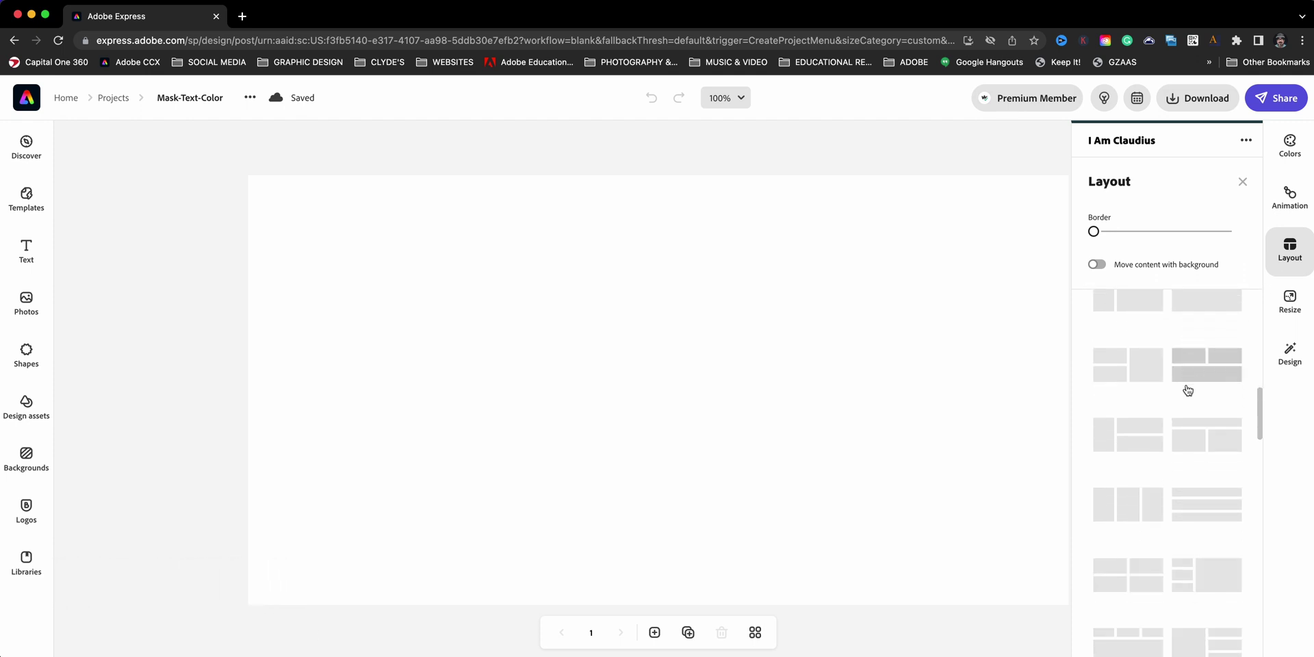
pyautogui.scroll(-6, 1187, 397)
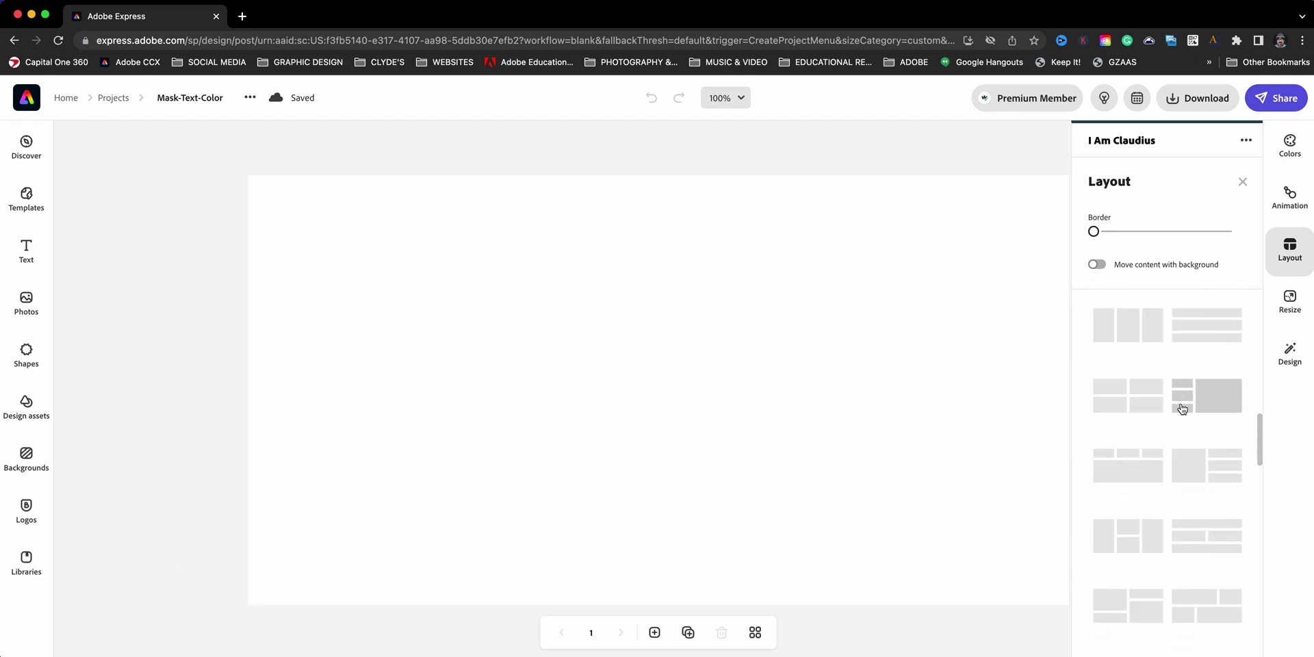
pyautogui.scroll(-3, 1184, 410)
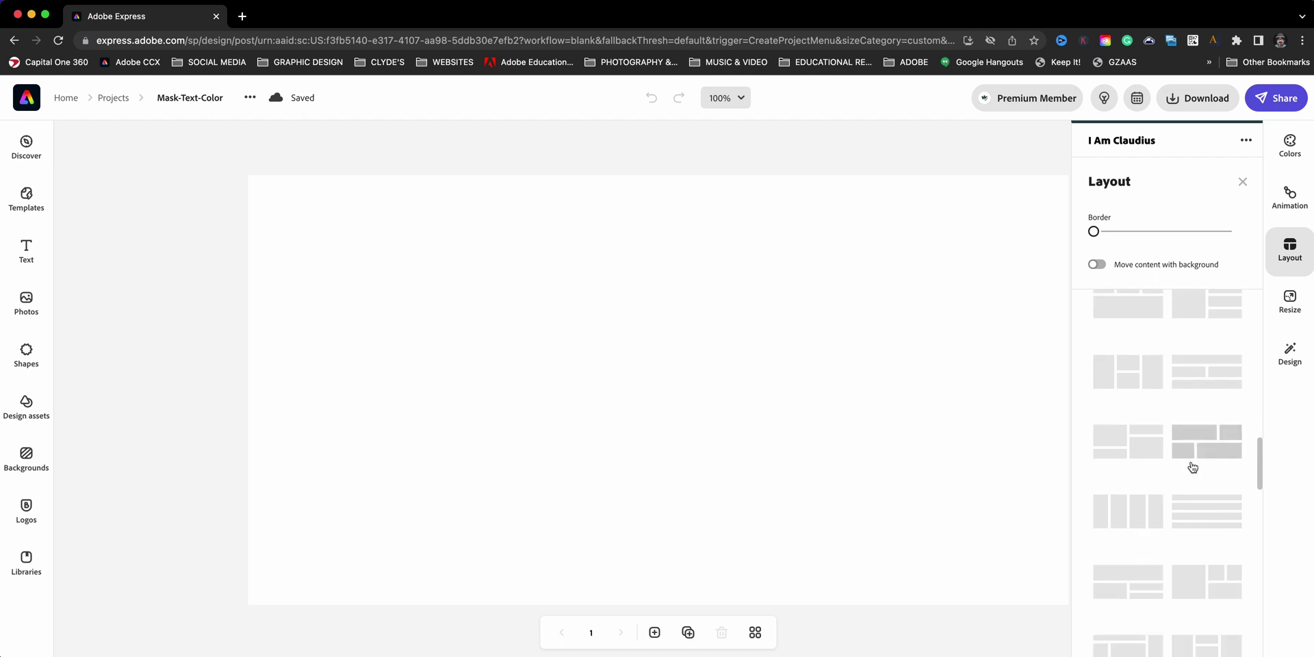
pyautogui.scroll(-2, 1192, 482)
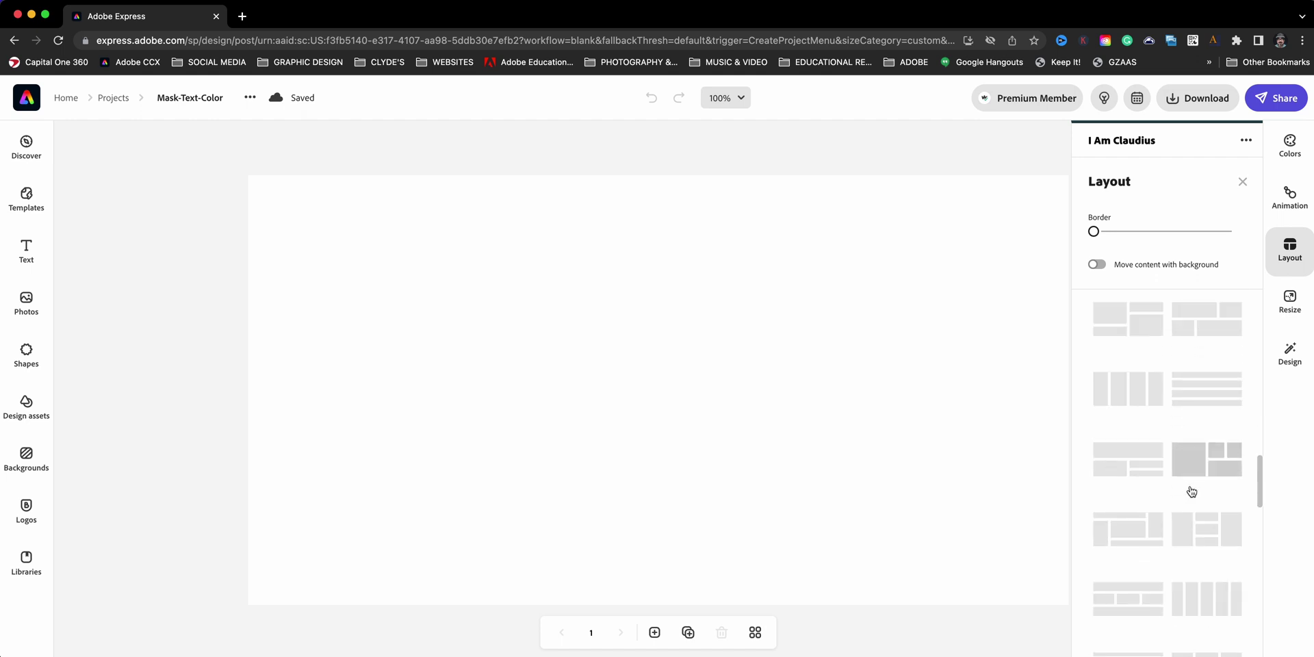
pyautogui.click(1225, 389)
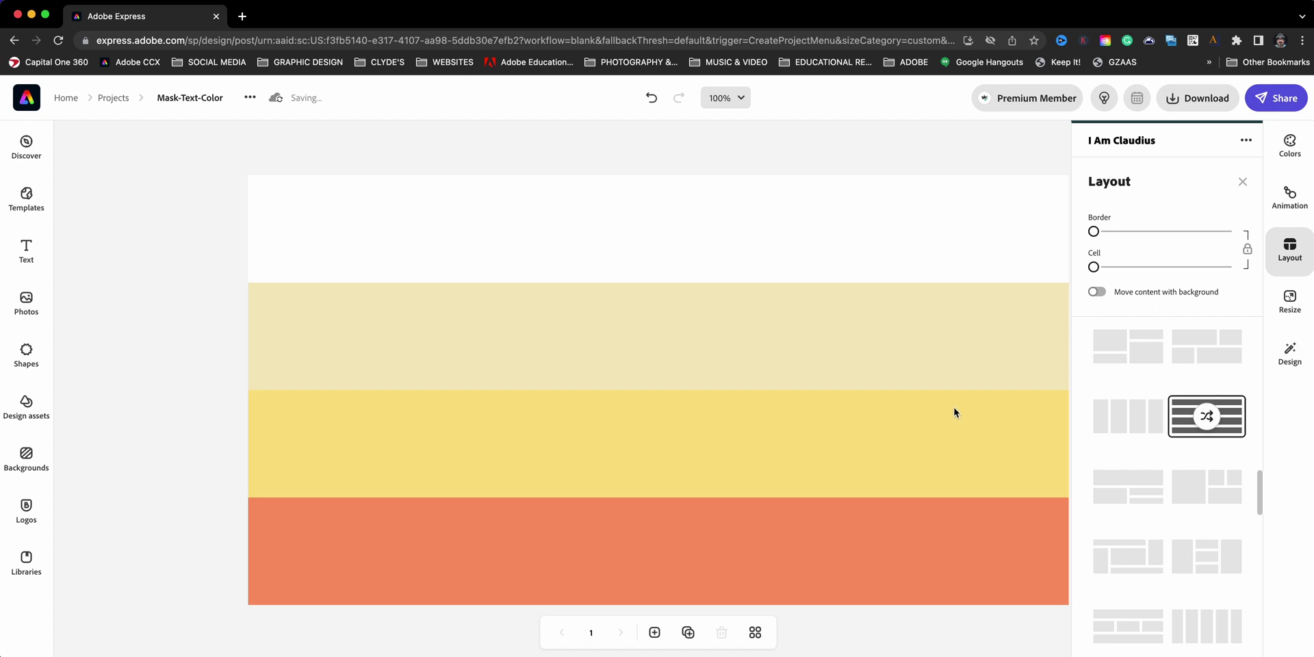
# Recolour the stripes with the I Am Claudius palette and shuffle its colour arrangement
pyautogui.click(943, 157)
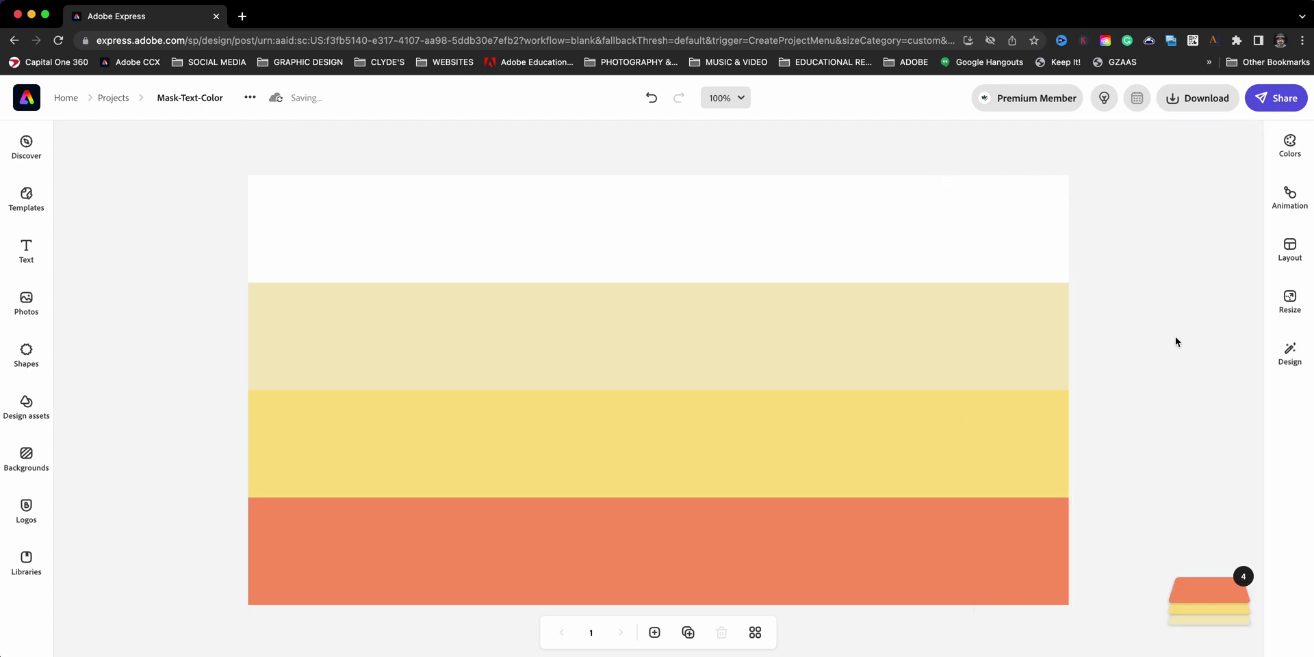
pyautogui.click(1292, 152)
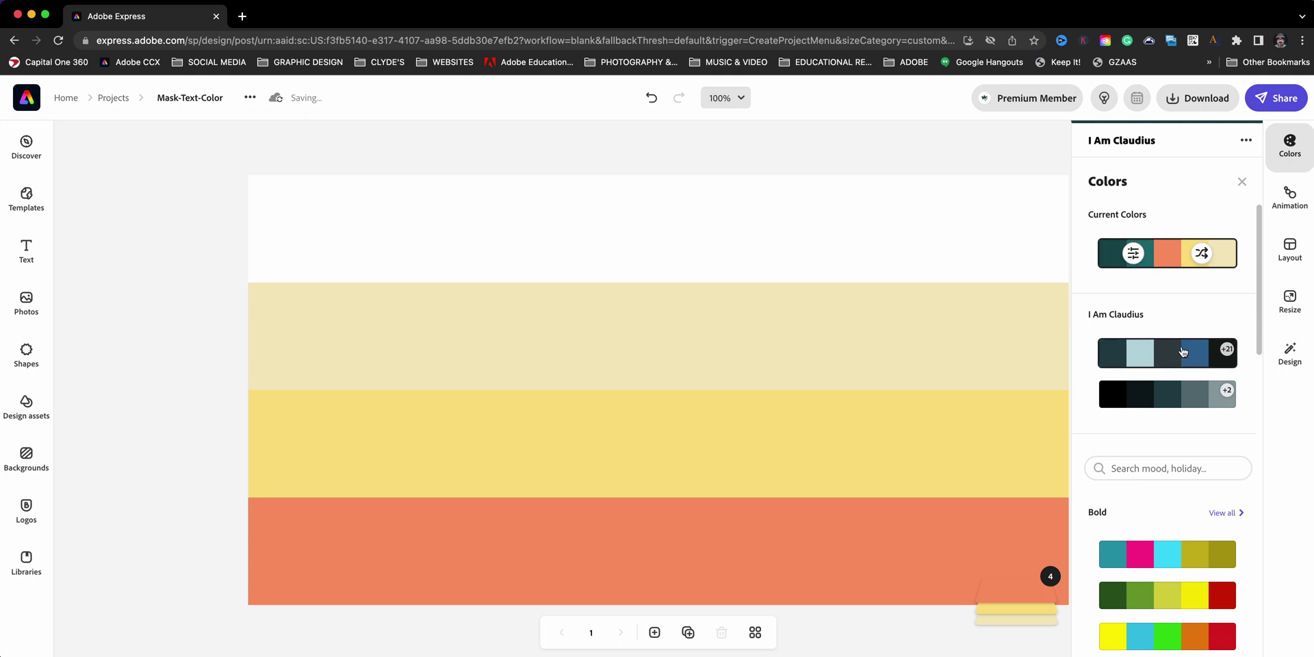
pyautogui.click(1186, 353)
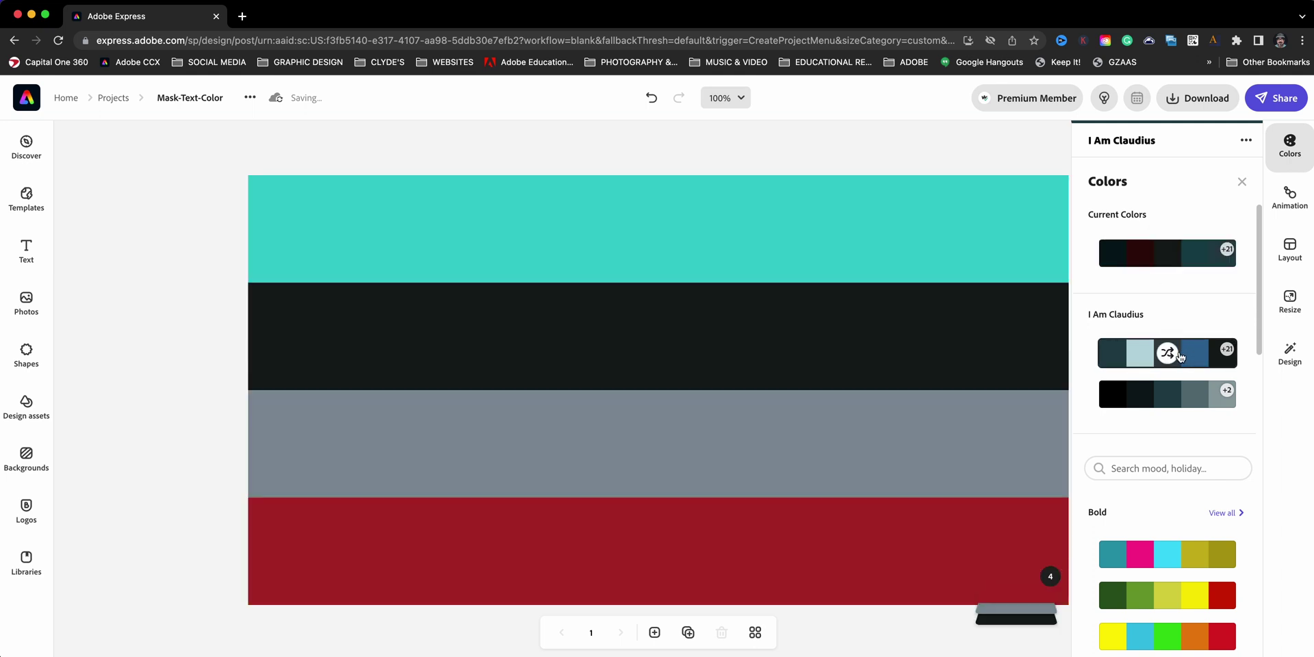
pyautogui.click(1168, 354)
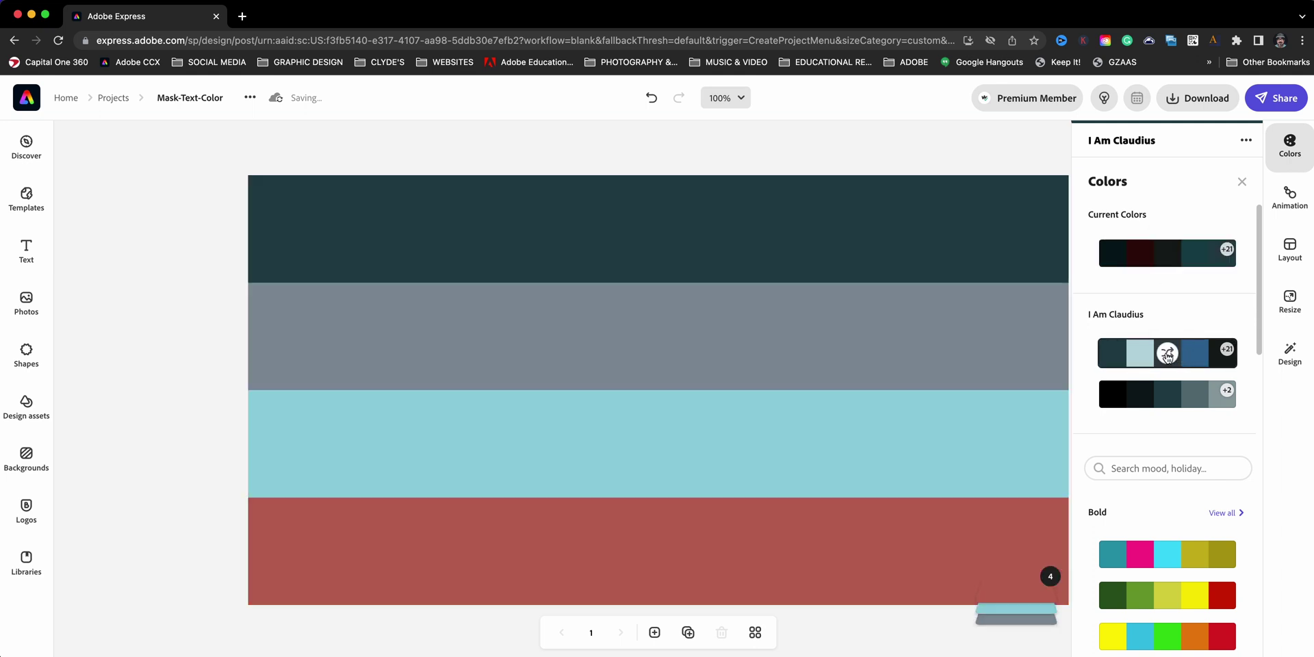
pyautogui.click(1168, 354)
pyautogui.click(1168, 354)
pyautogui.click(1167, 353)
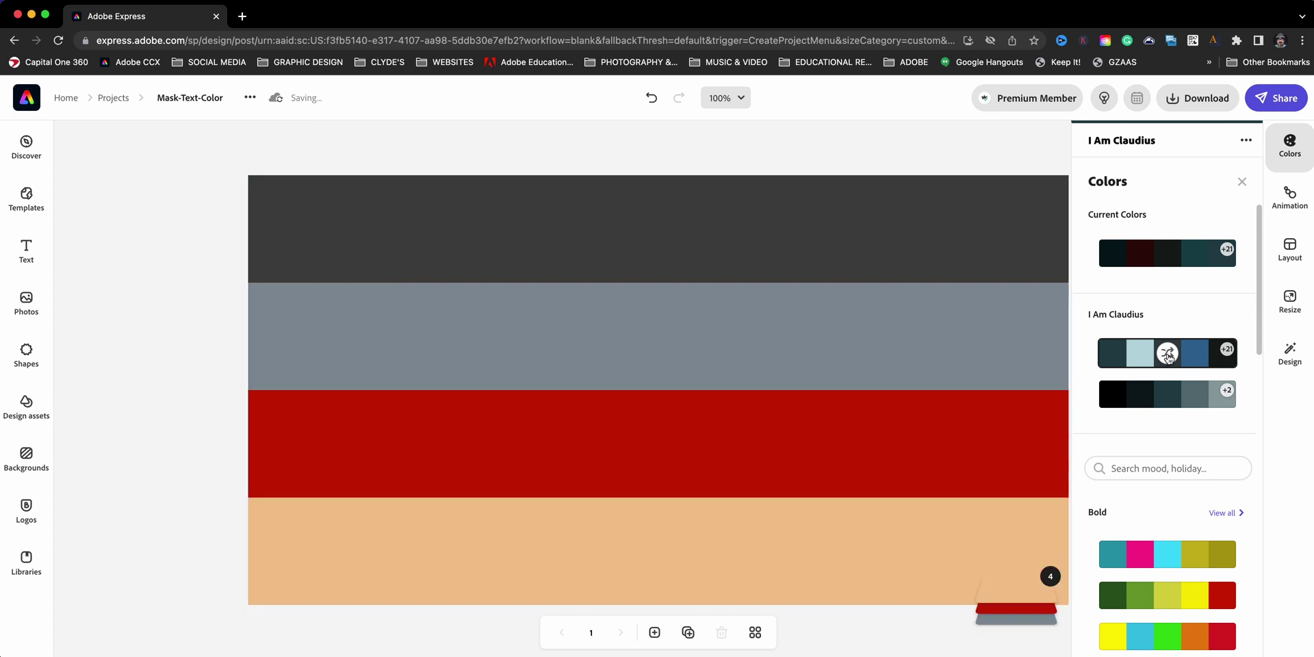
pyautogui.click(1167, 354)
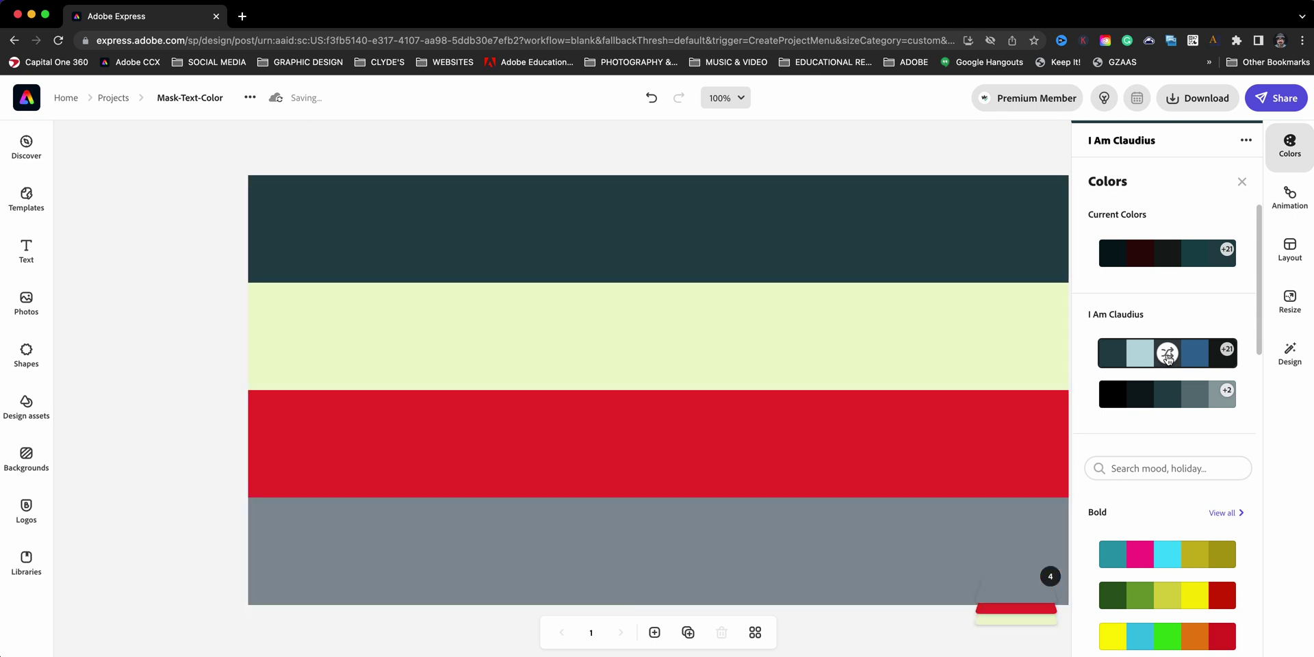
pyautogui.click(1167, 354)
# Keep shuffling until the stripes read dark teal, light blue, red and grey
pyautogui.scroll(-2, 1191, 465)
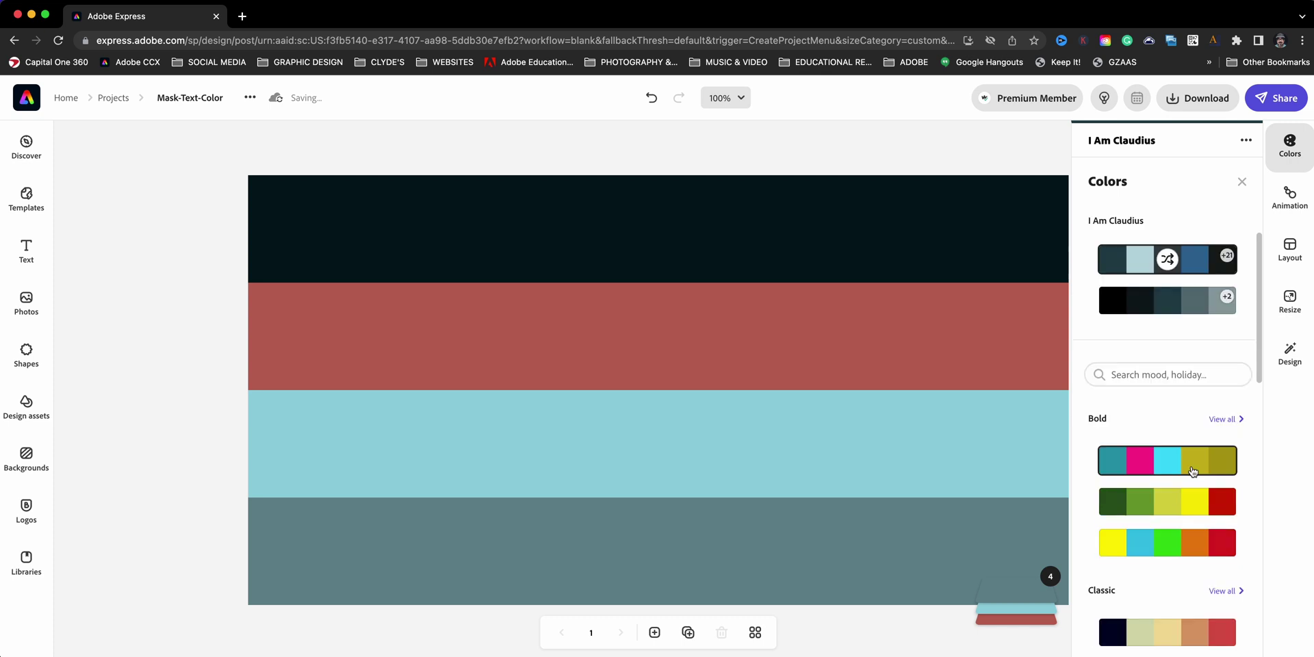
pyautogui.scroll(2, 1174, 462)
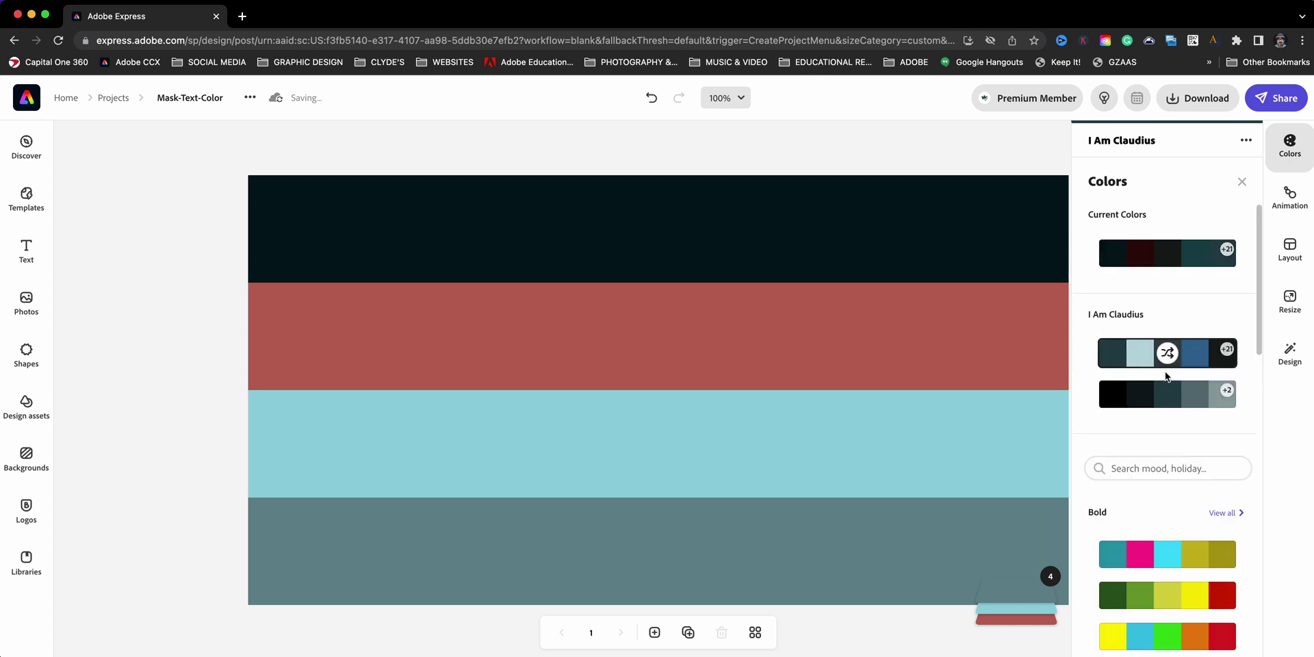
pyautogui.click(1168, 360)
pyautogui.click(1168, 360)
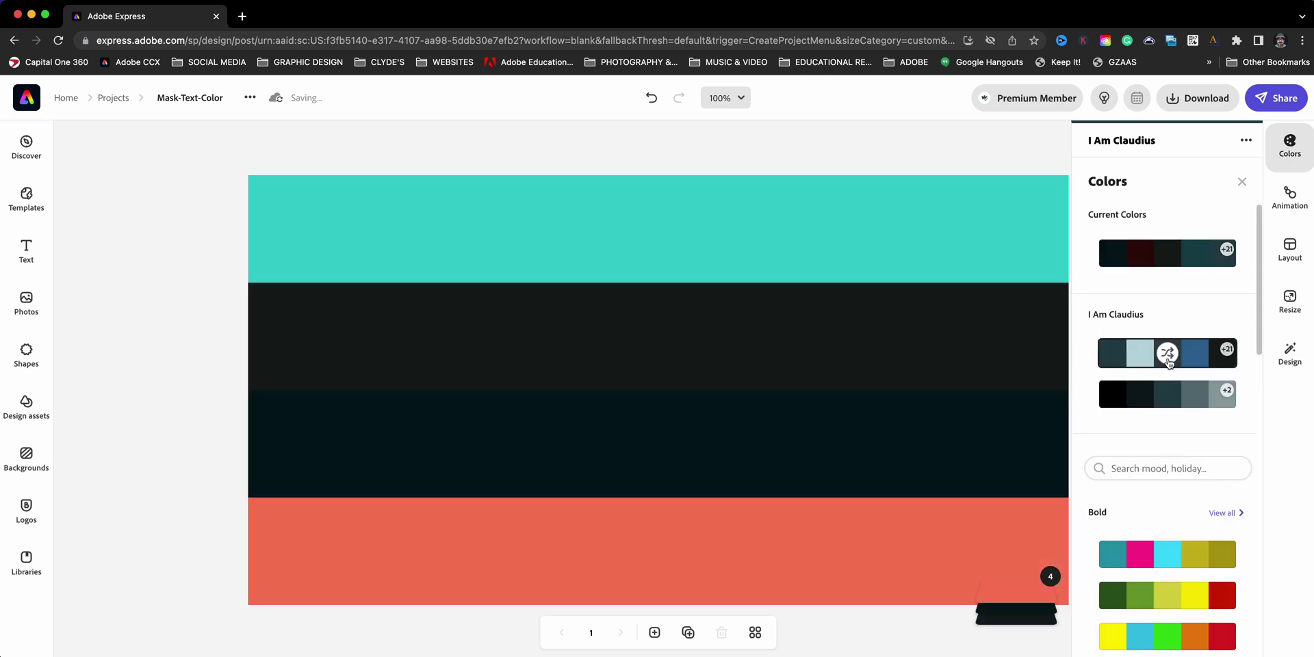
pyautogui.click(1168, 359)
pyautogui.click(1168, 360)
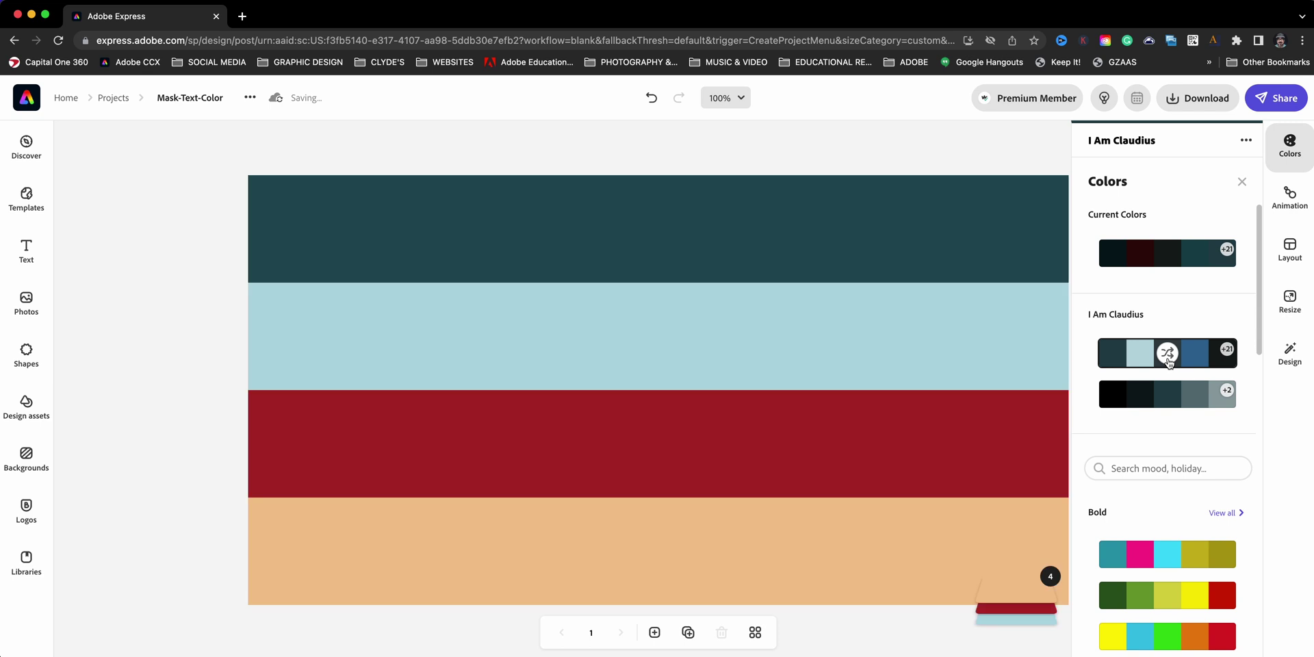
pyautogui.click(1168, 360)
pyautogui.click(1168, 360)
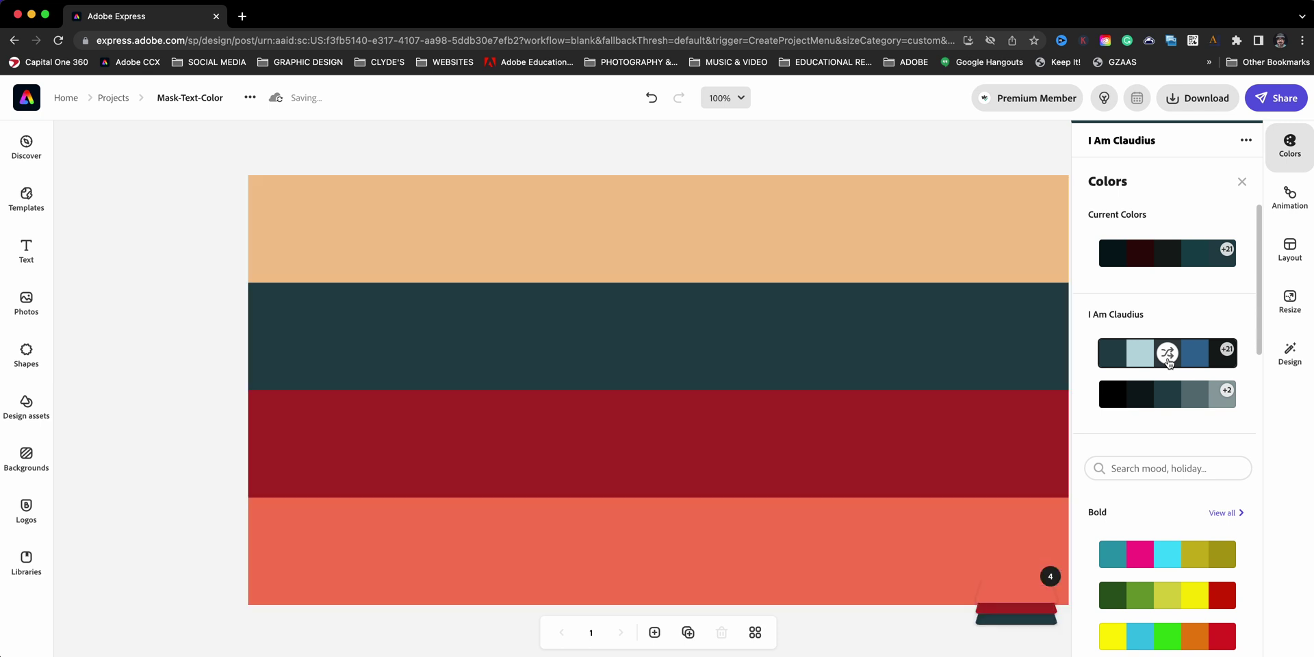
pyautogui.click(1168, 360)
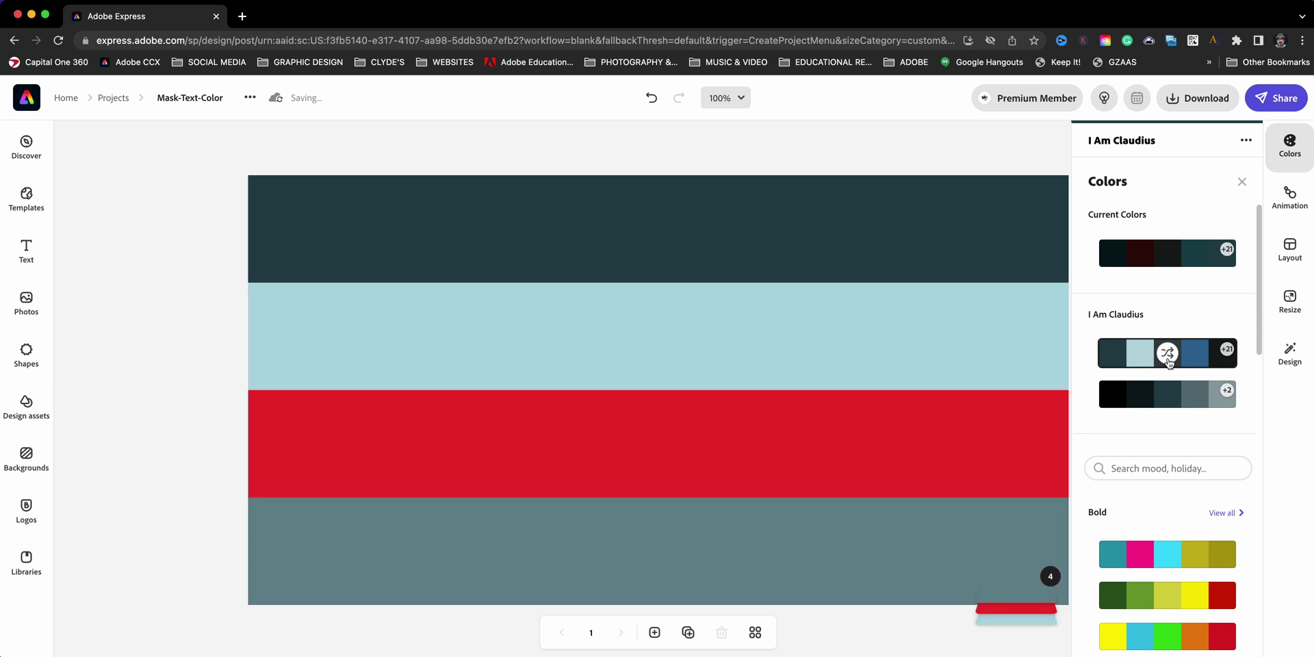
pyautogui.click(709, 446)
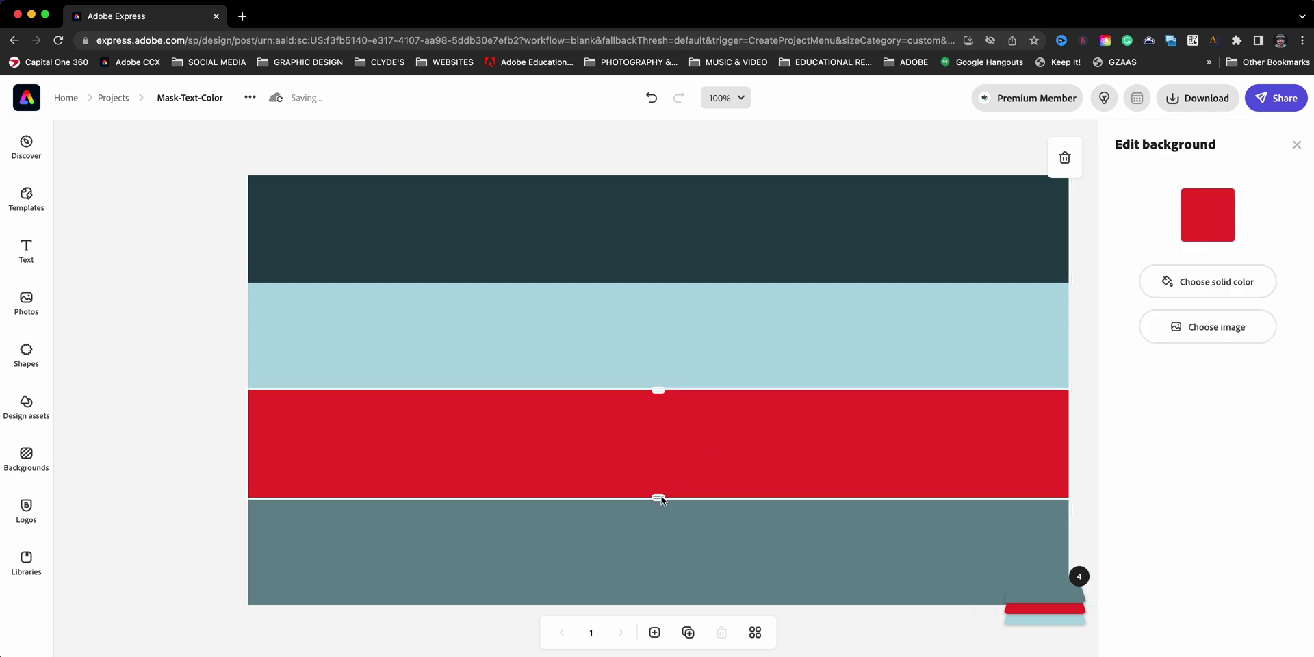
# Thin the red stripe and stretch the dark teal top stripe down, narrowing the light blue band
pyautogui.moveTo(656, 499); pyautogui.dragTo(663, 449)
pyautogui.click(673, 256)
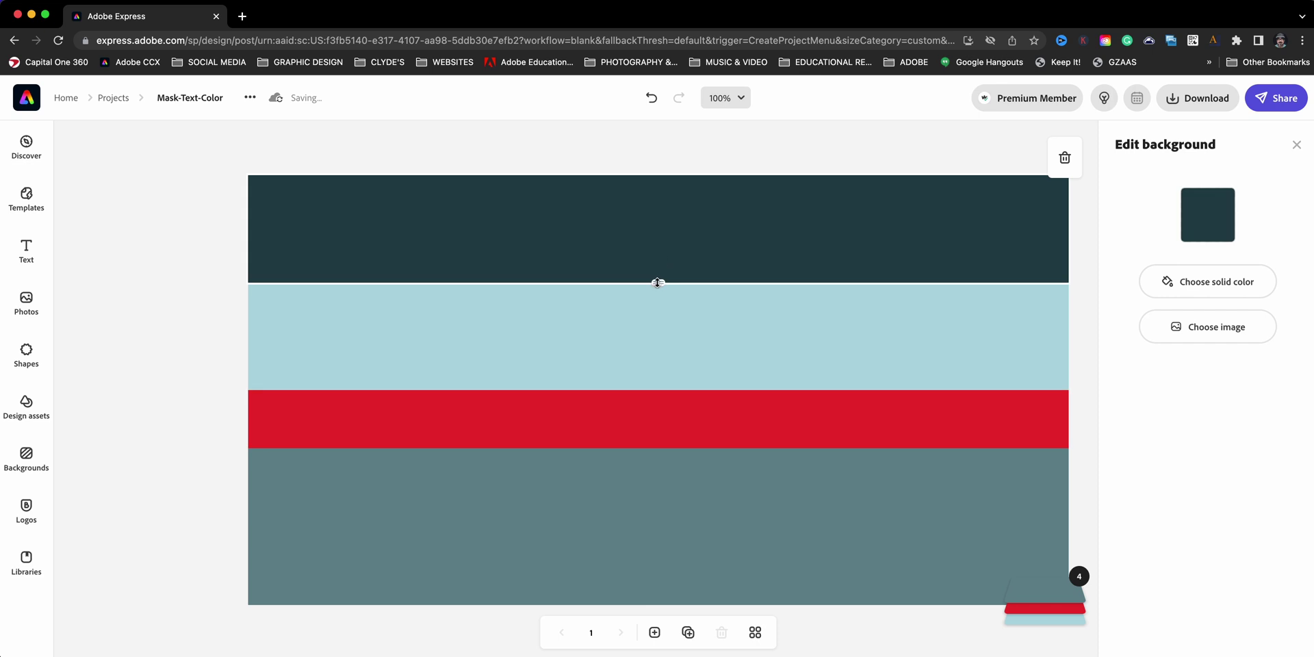
pyautogui.moveTo(657, 282); pyautogui.dragTo(665, 338)
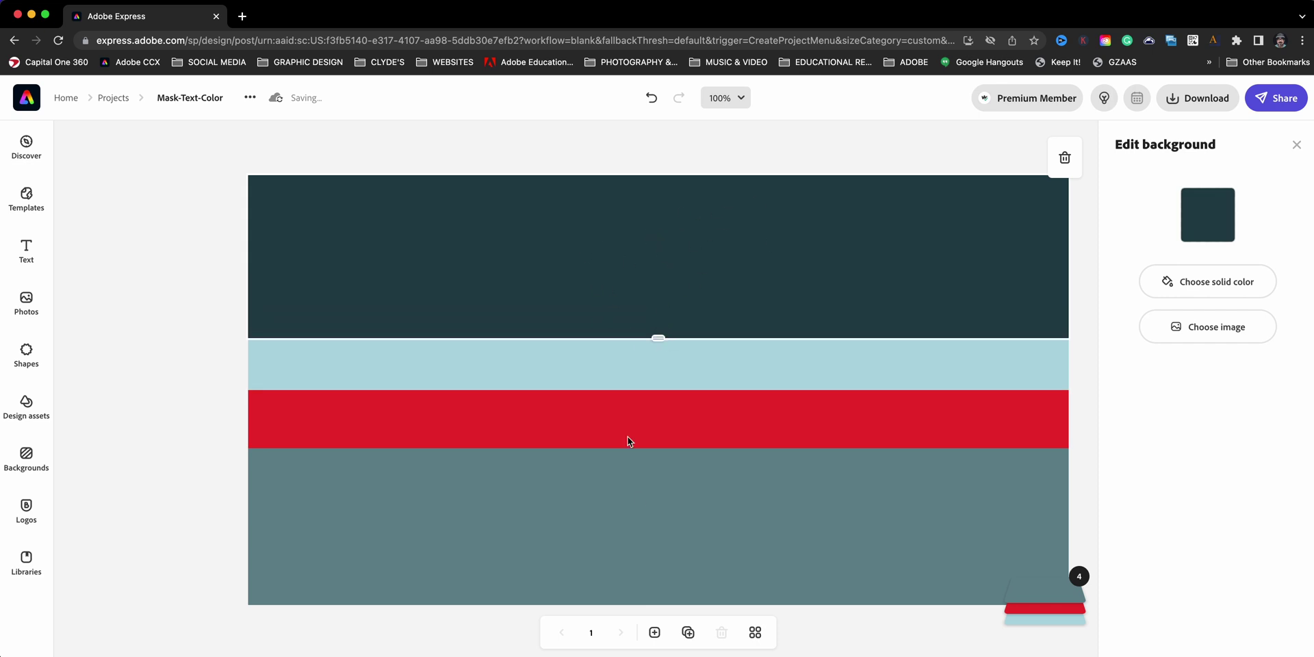
pyautogui.click(665, 481)
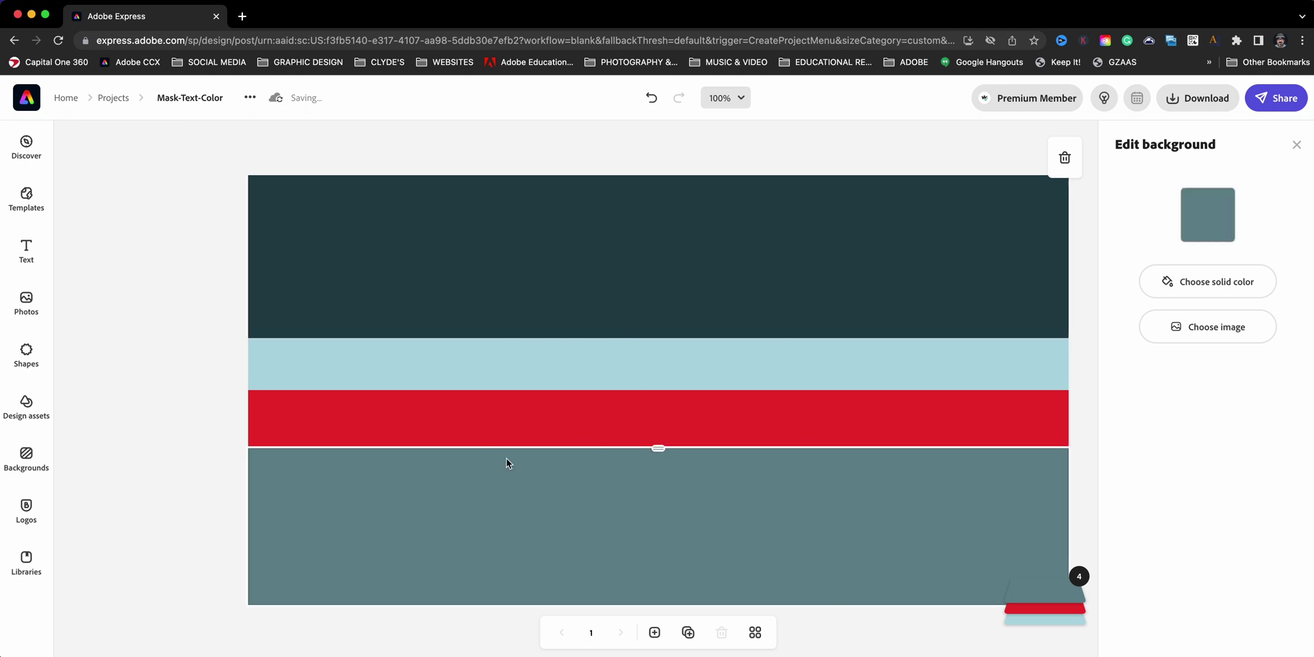
pyautogui.click(211, 307)
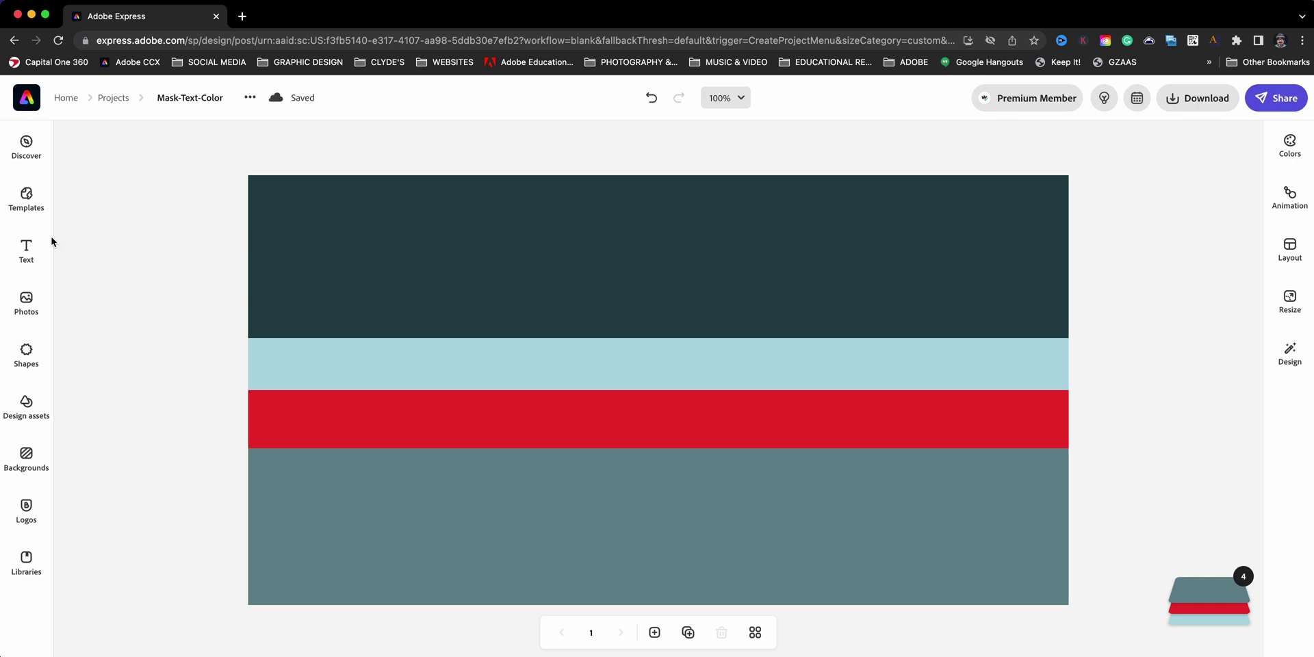
pyautogui.click(29, 253)
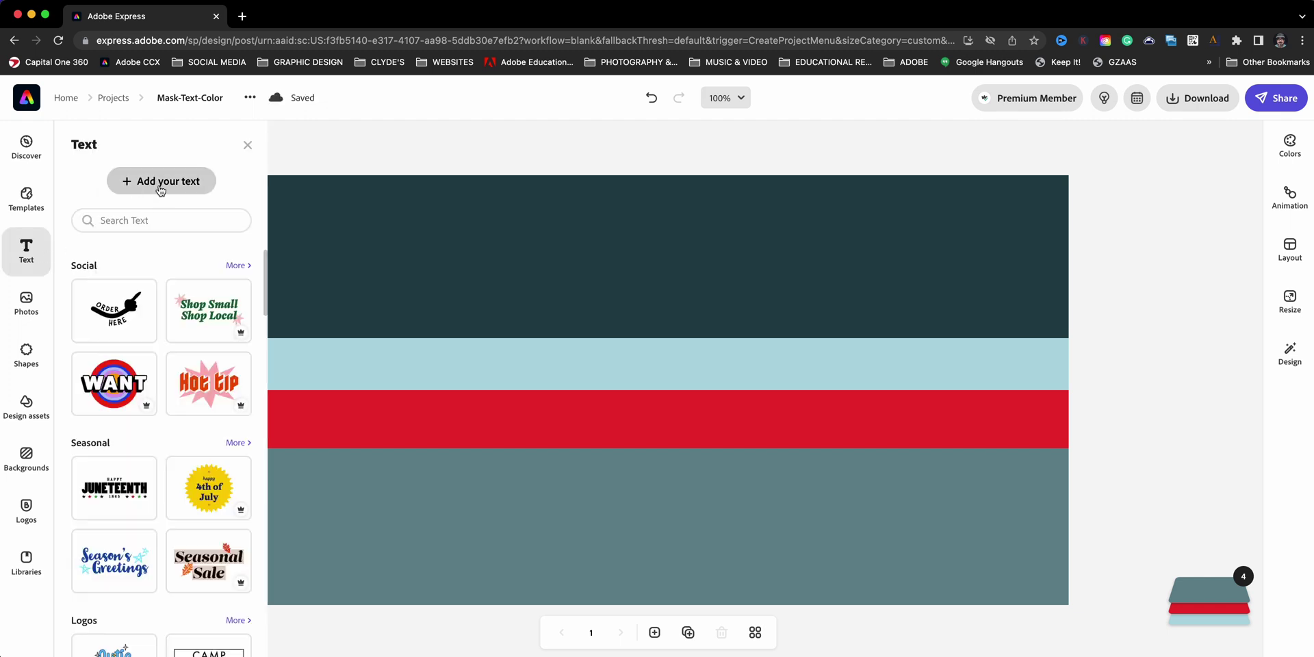
# Add a new text box and replace its placeholder wording with CLAUDIO
pyautogui.click(160, 182)
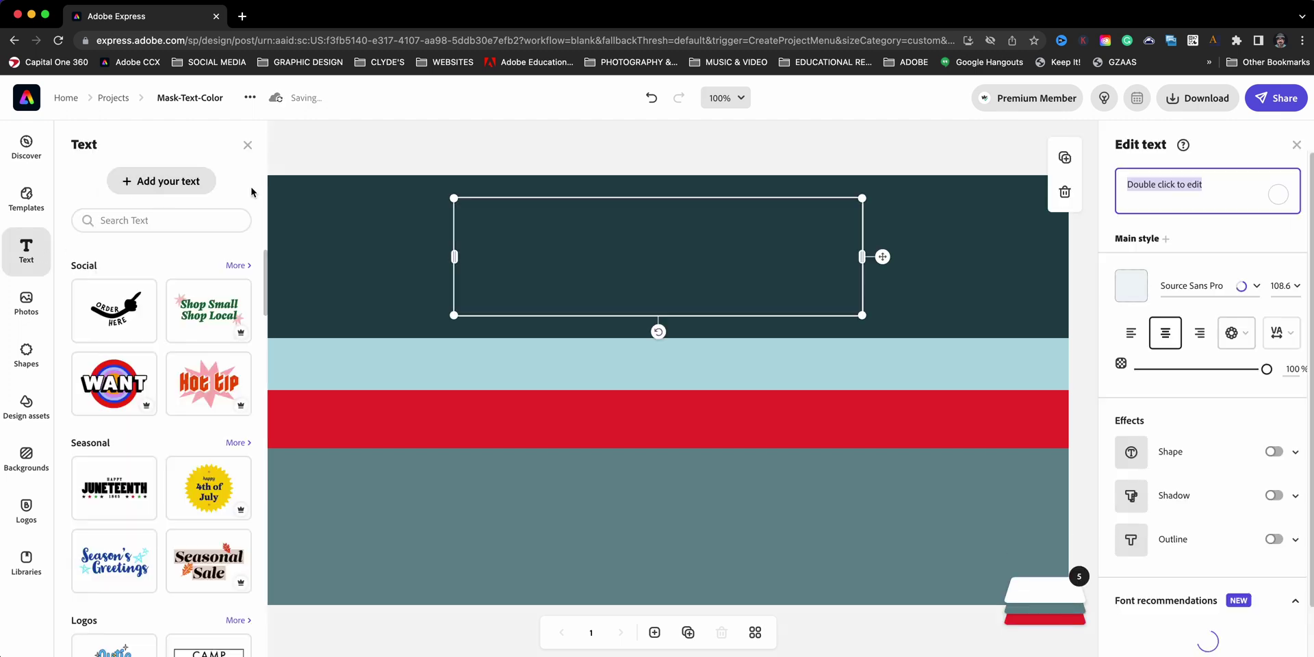
pyautogui.click(247, 145)
pyautogui.click(1118, 175)
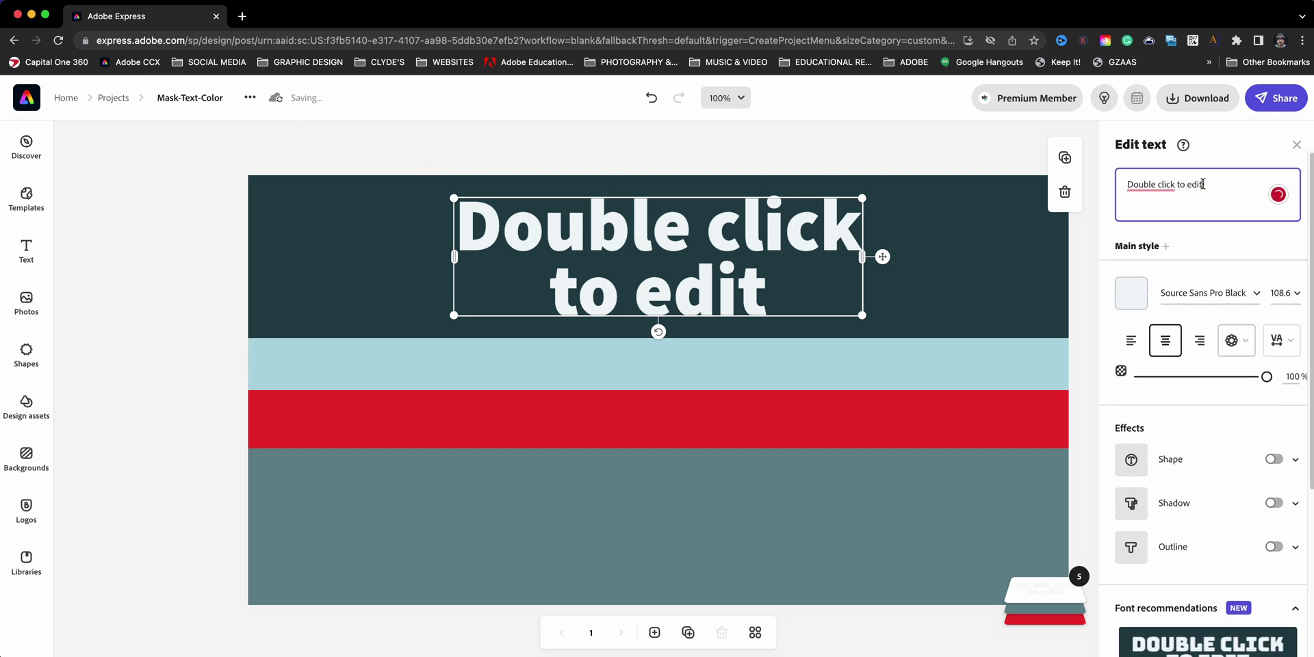
pyautogui.write('CLAUDI')
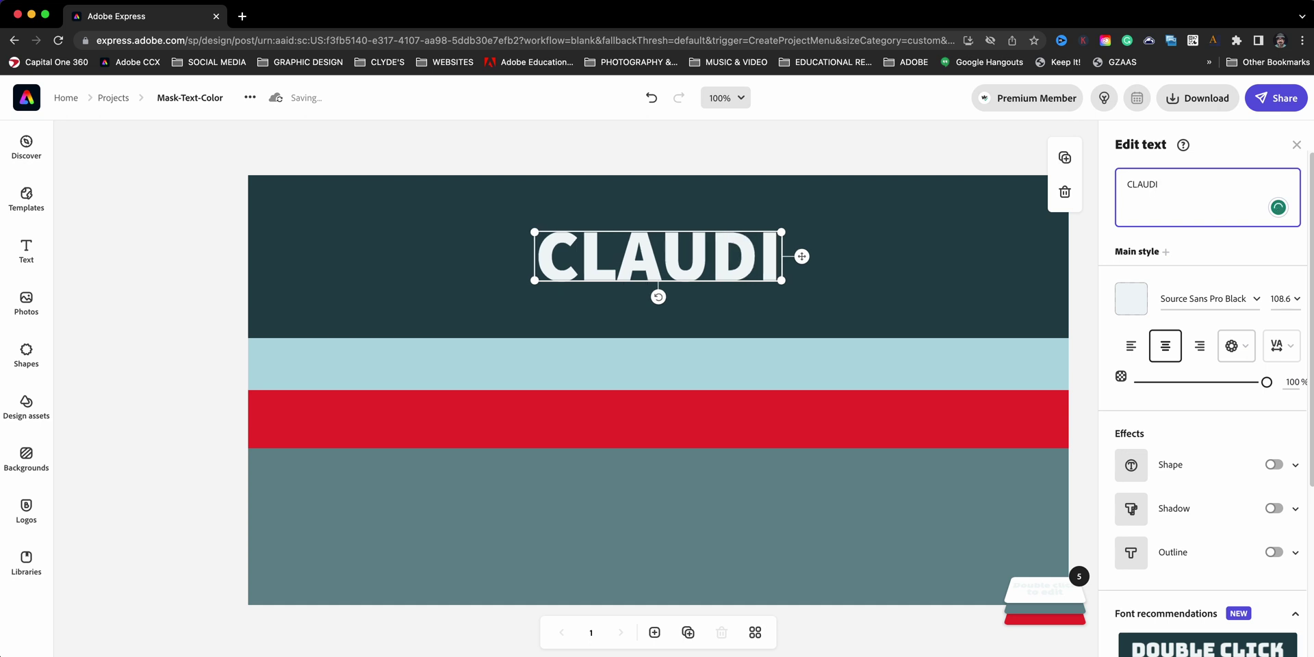
pyautogui.write('O')
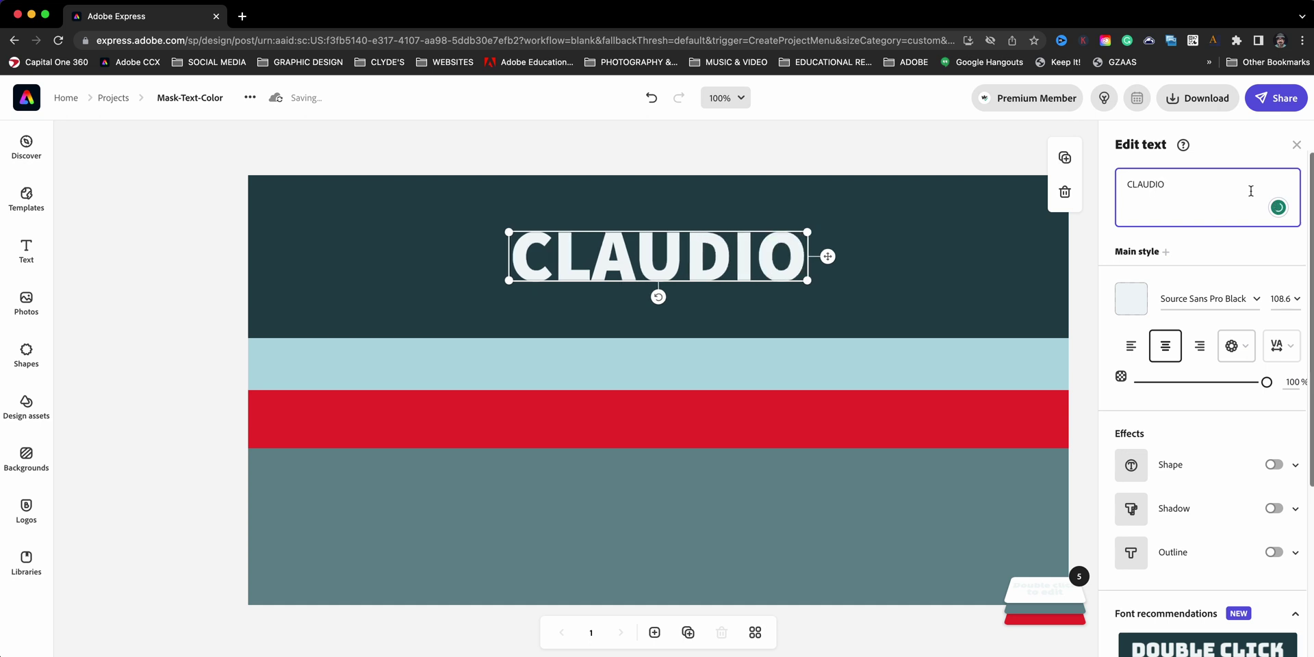
pyautogui.moveTo(1180, 183); pyautogui.dragTo(1140, 174)
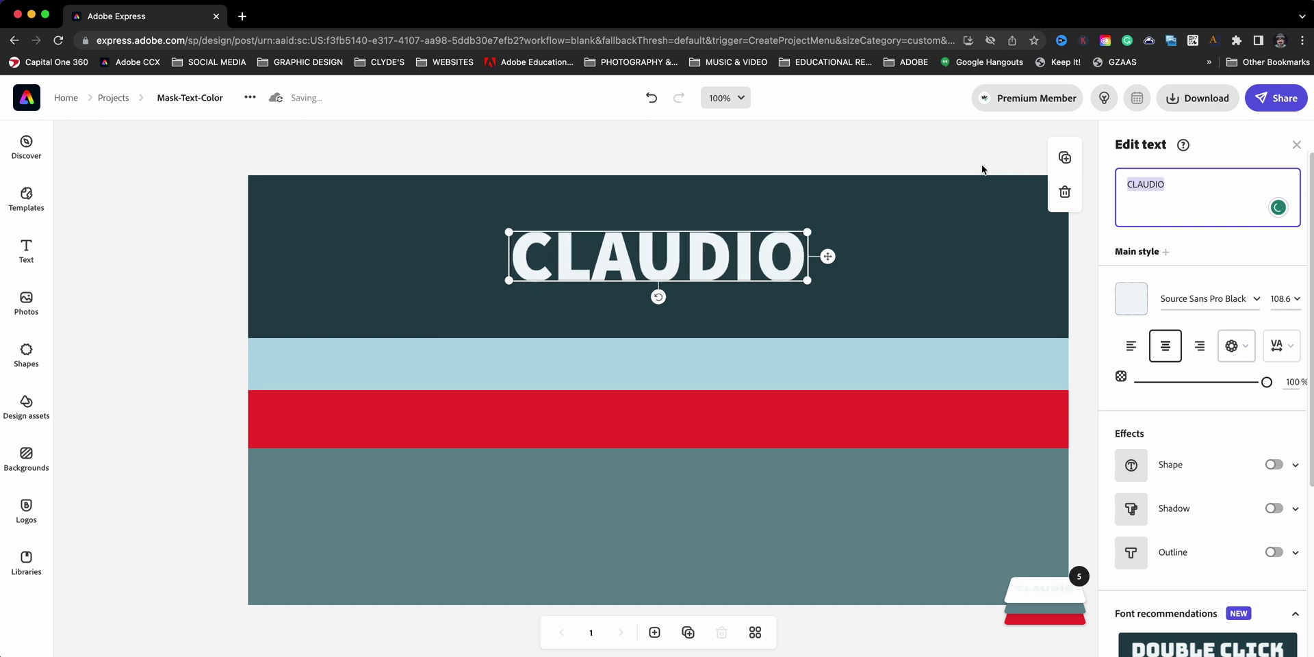
pyautogui.click(962, 171)
pyautogui.click(773, 262)
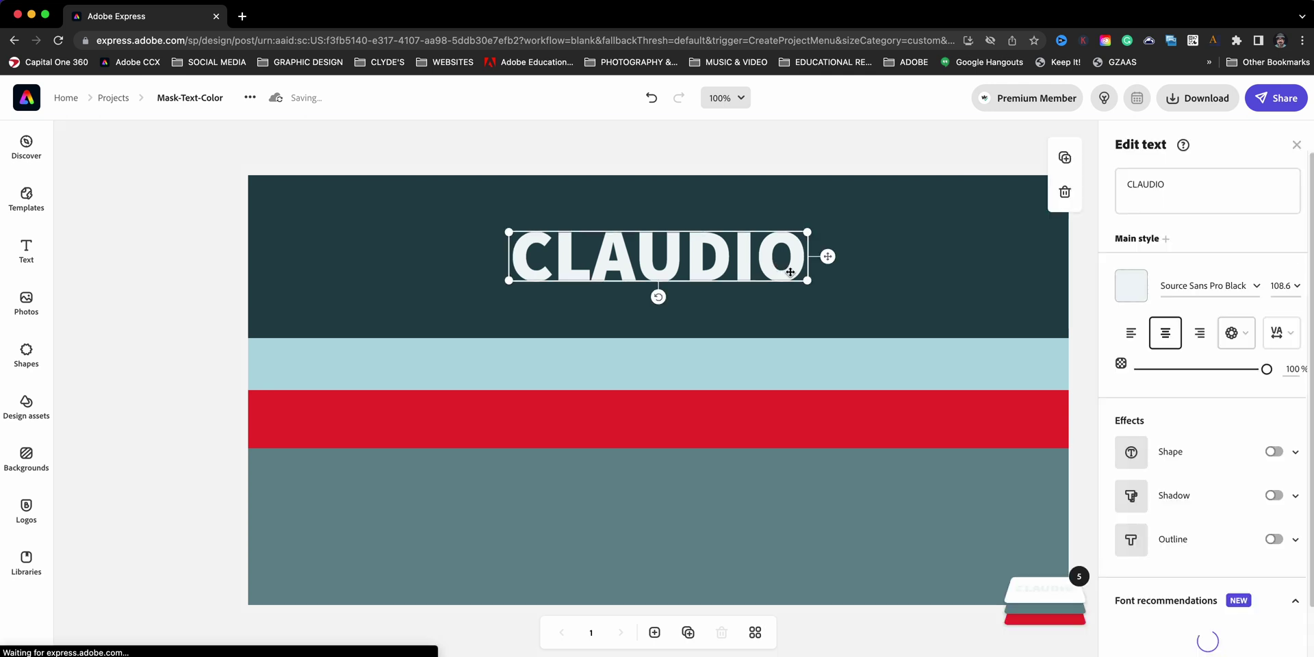
# Scale CLAUDIO up to size 279, move it onto the light blue and red stripes, and centre it
pyautogui.moveTo(823, 259); pyautogui.dragTo(1059, 473)
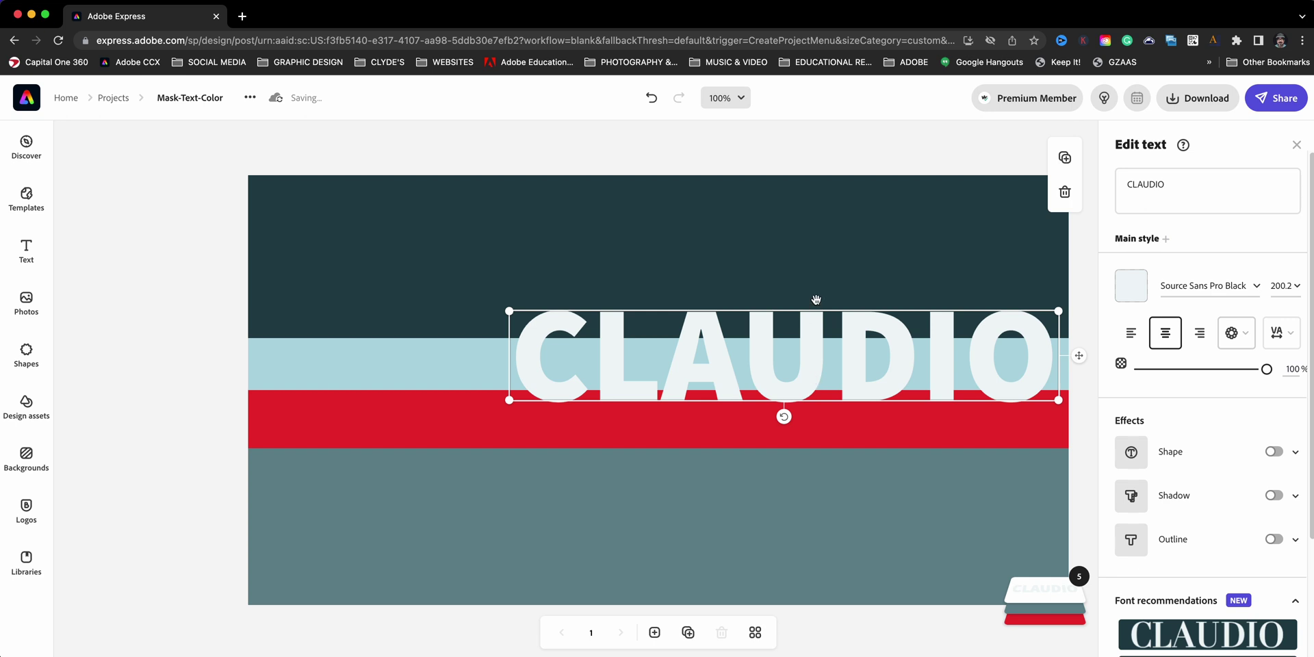
pyautogui.moveTo(816, 299); pyautogui.dragTo(694, 303)
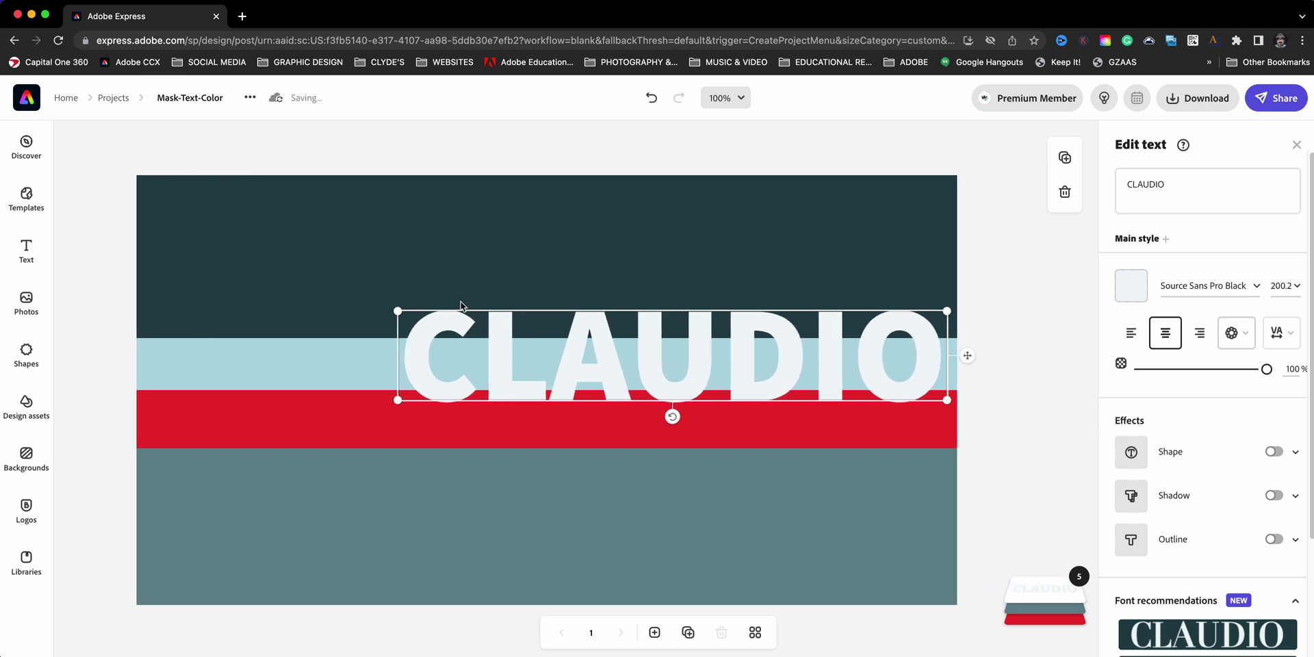
pyautogui.moveTo(397, 311); pyautogui.dragTo(222, 225)
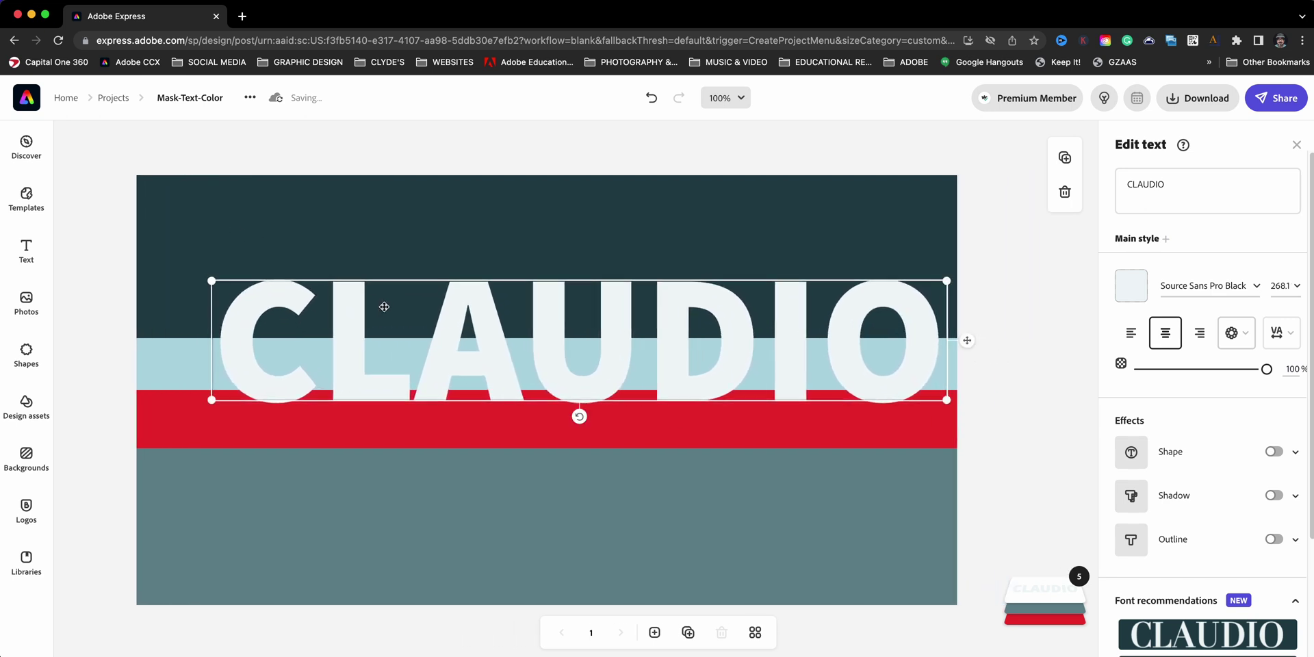
pyautogui.moveTo(482, 357); pyautogui.dragTo(459, 421)
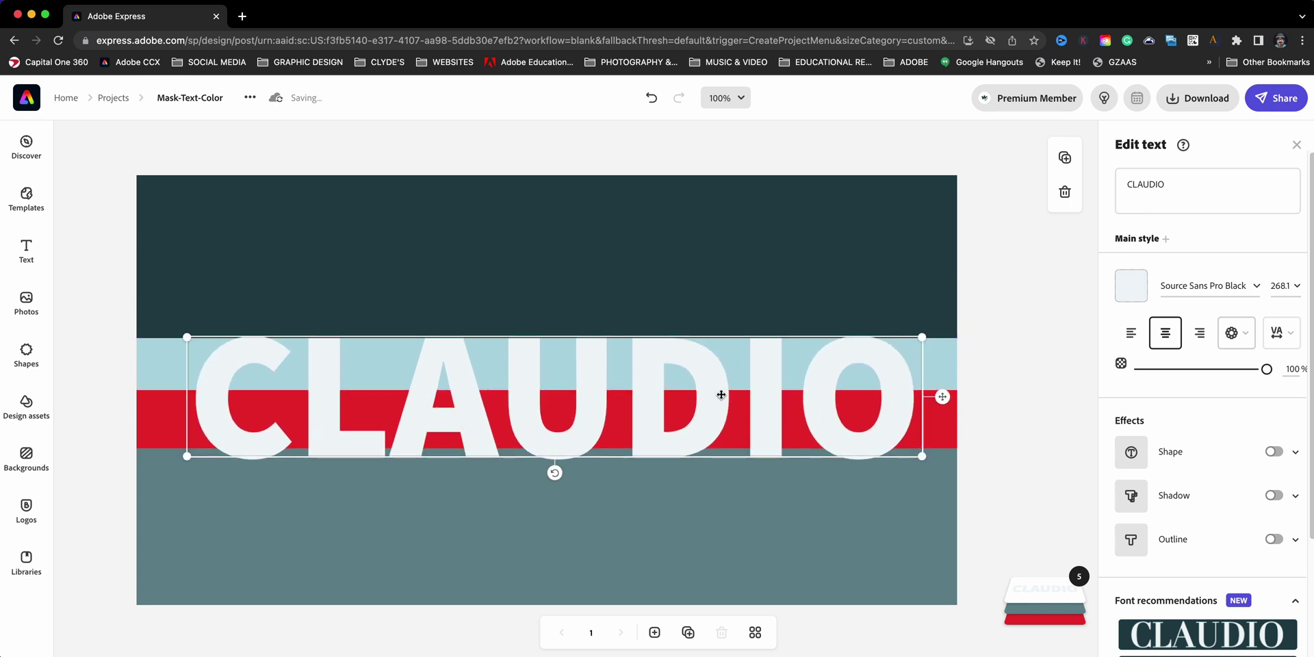
pyautogui.moveTo(921, 337); pyautogui.dragTo(951, 332)
pyautogui.moveTo(789, 378); pyautogui.dragTo(776, 381)
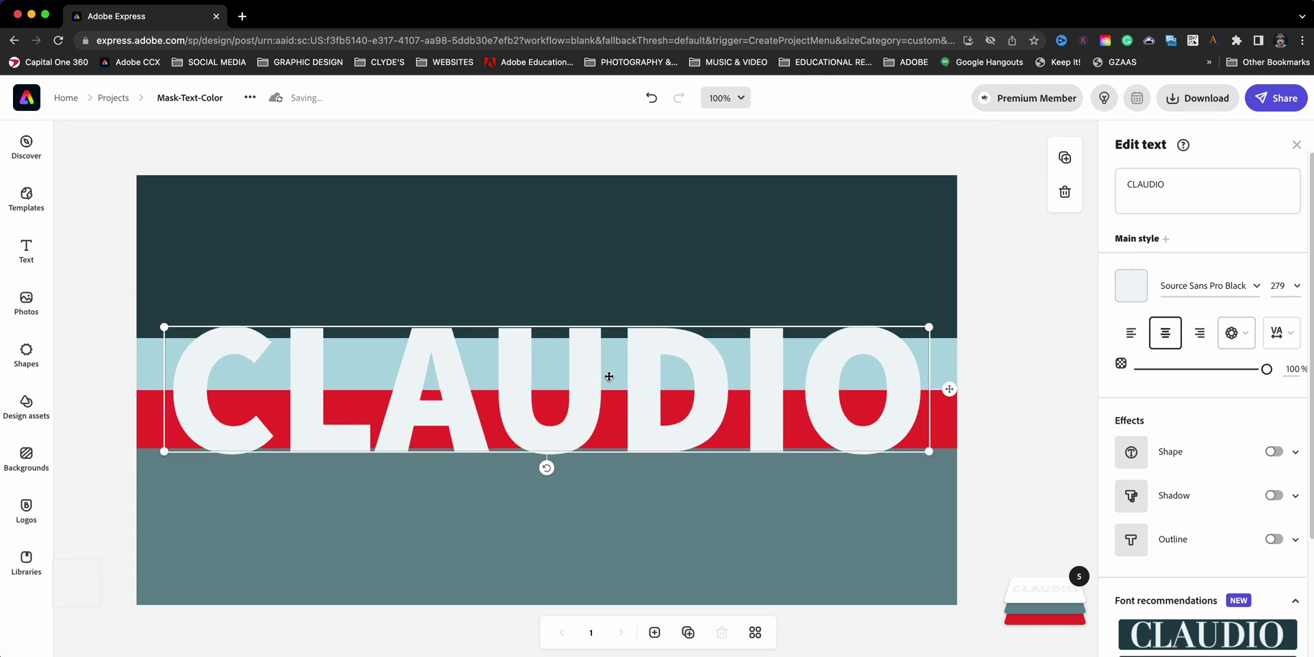
# Nudge the red band's lower boundary up slightly beneath the CLAUDIO letters
pyautogui.click(572, 479)
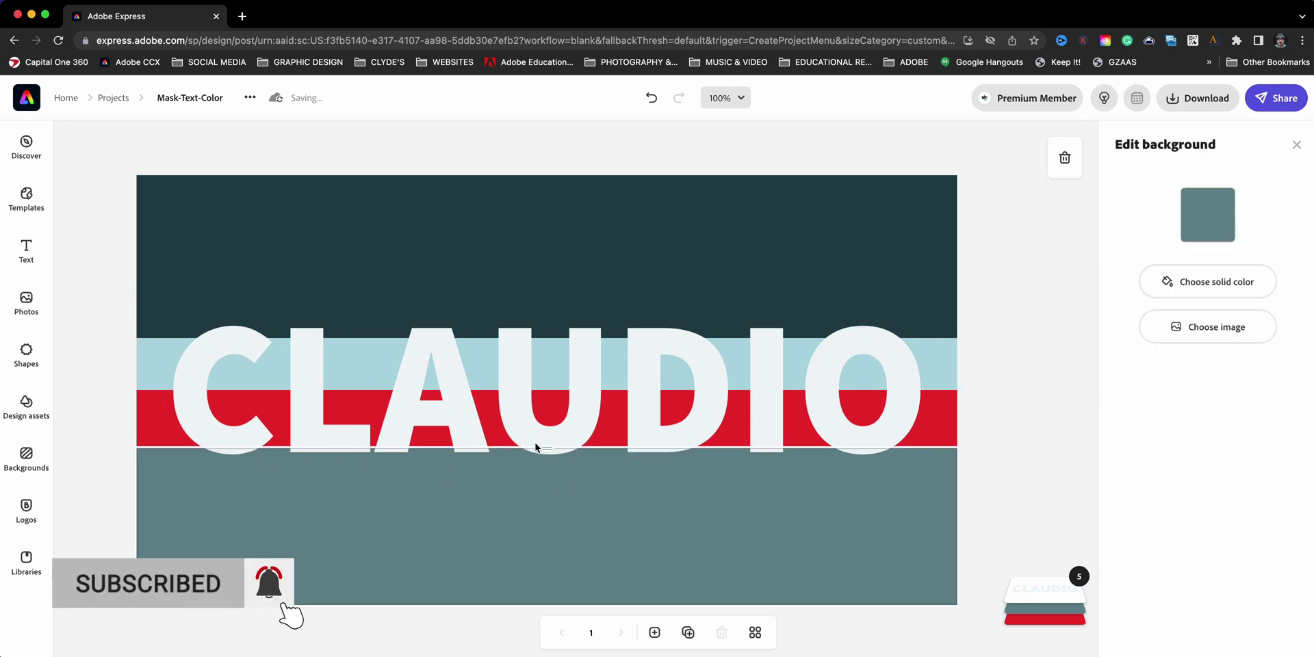
pyautogui.moveTo(544, 447); pyautogui.dragTo(540, 439)
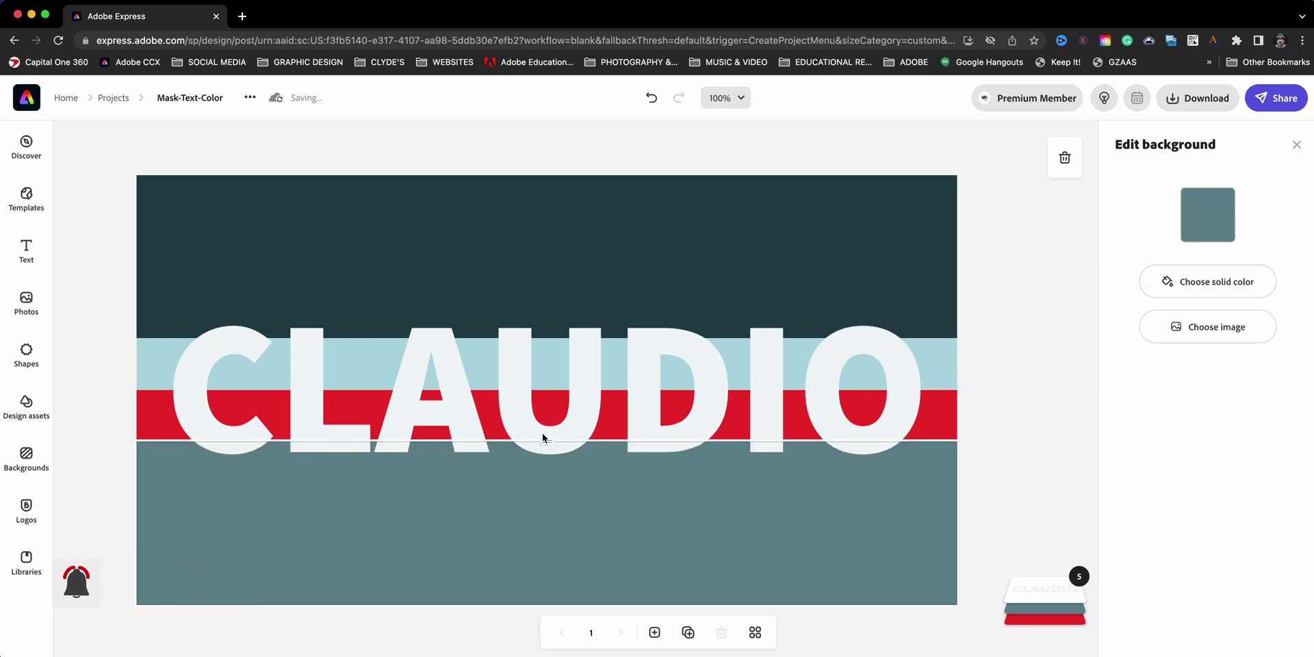
pyautogui.click(553, 317)
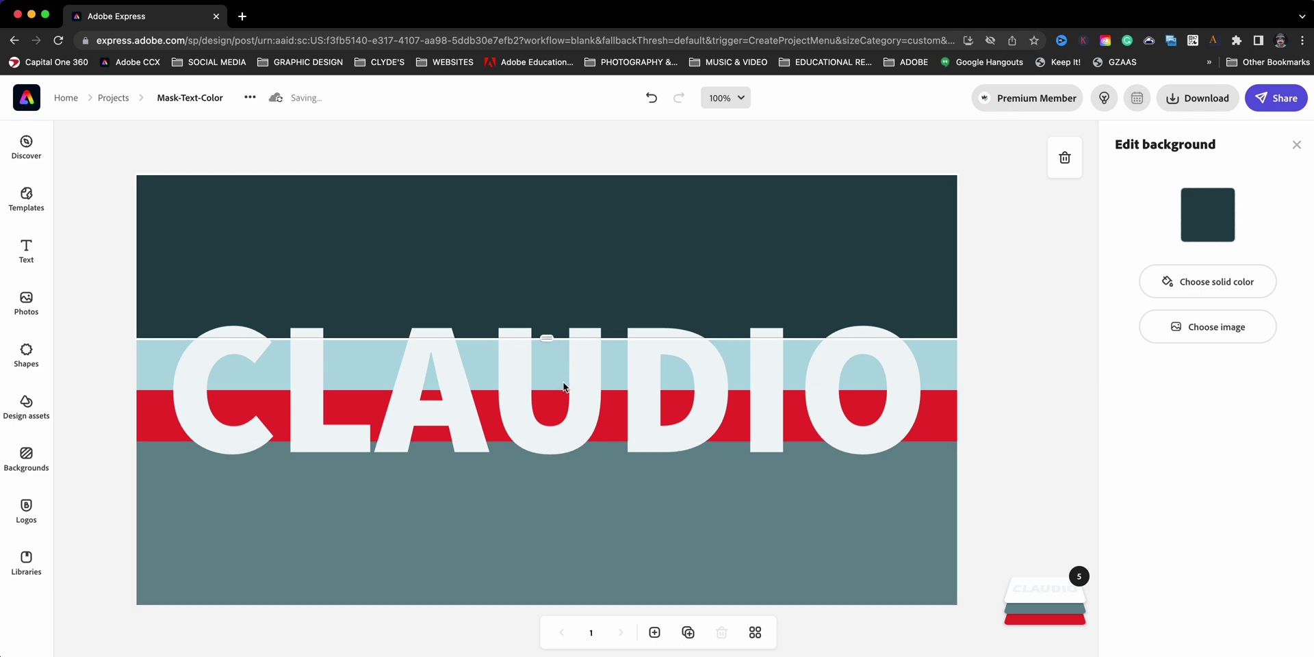
pyautogui.click(566, 454)
pyautogui.click(548, 337)
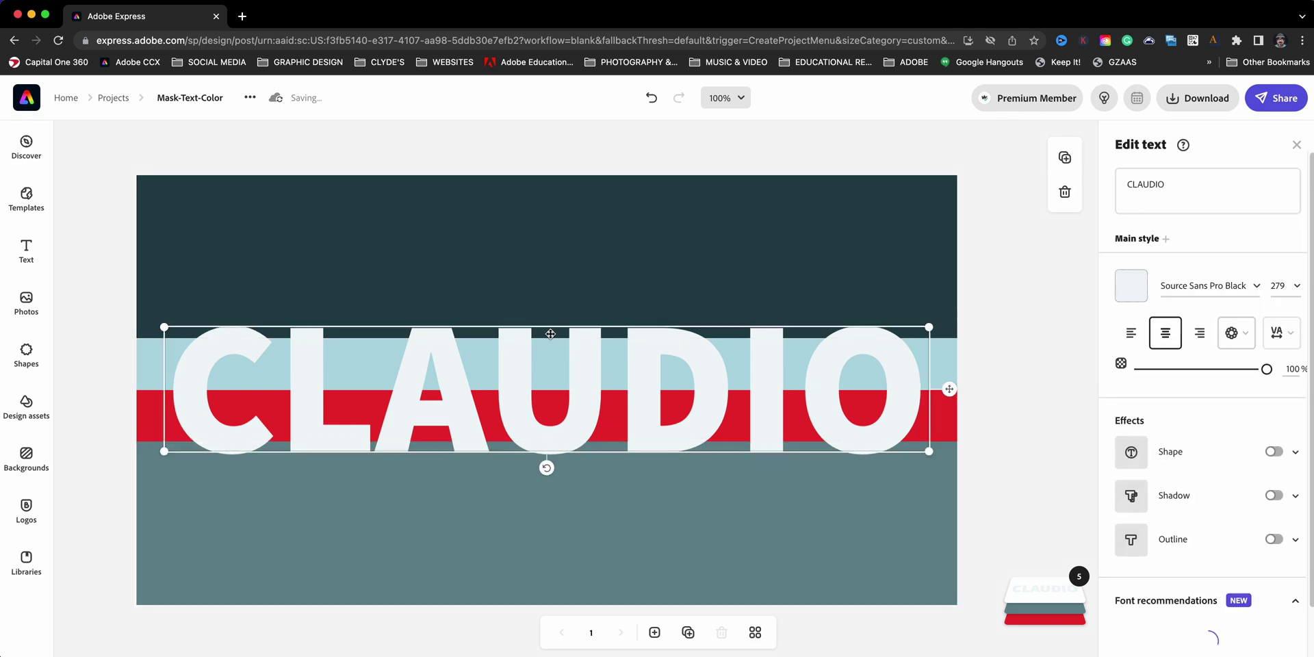
pyautogui.click(482, 337)
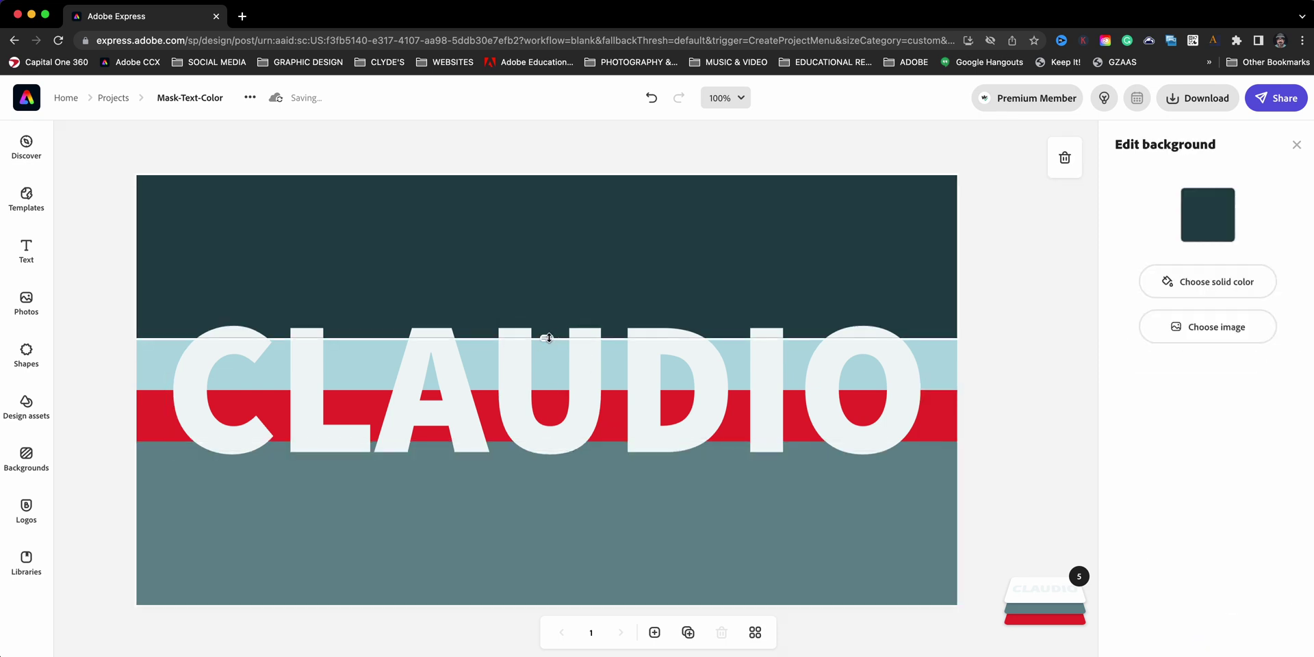
pyautogui.click(1051, 408)
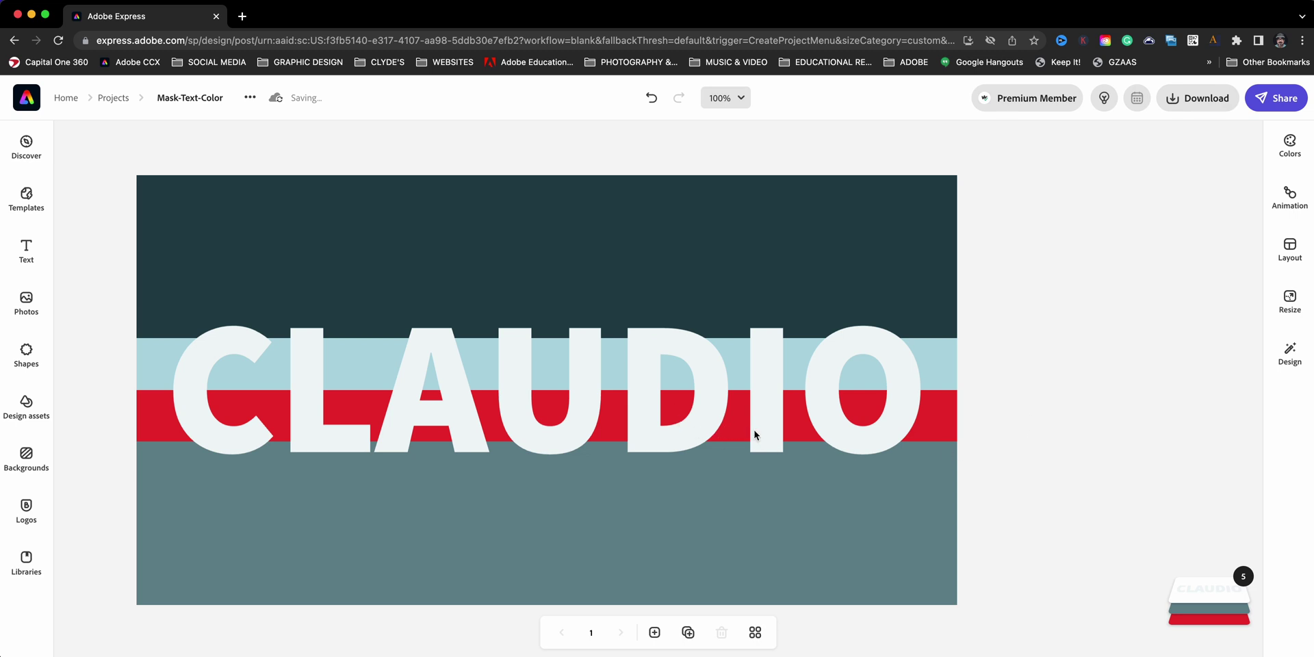
pyautogui.click(815, 401)
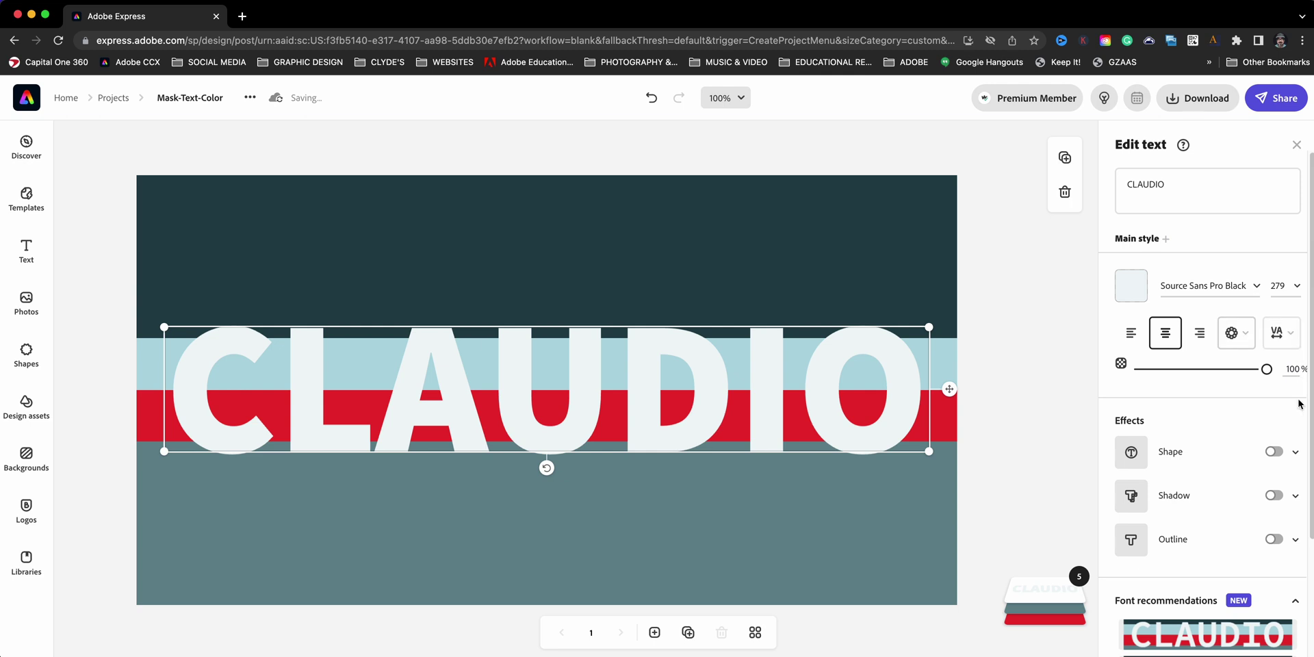
# Turn on a Shape effect behind CLAUDIO and fill the shape white
pyautogui.scroll(-3, 1299, 404)
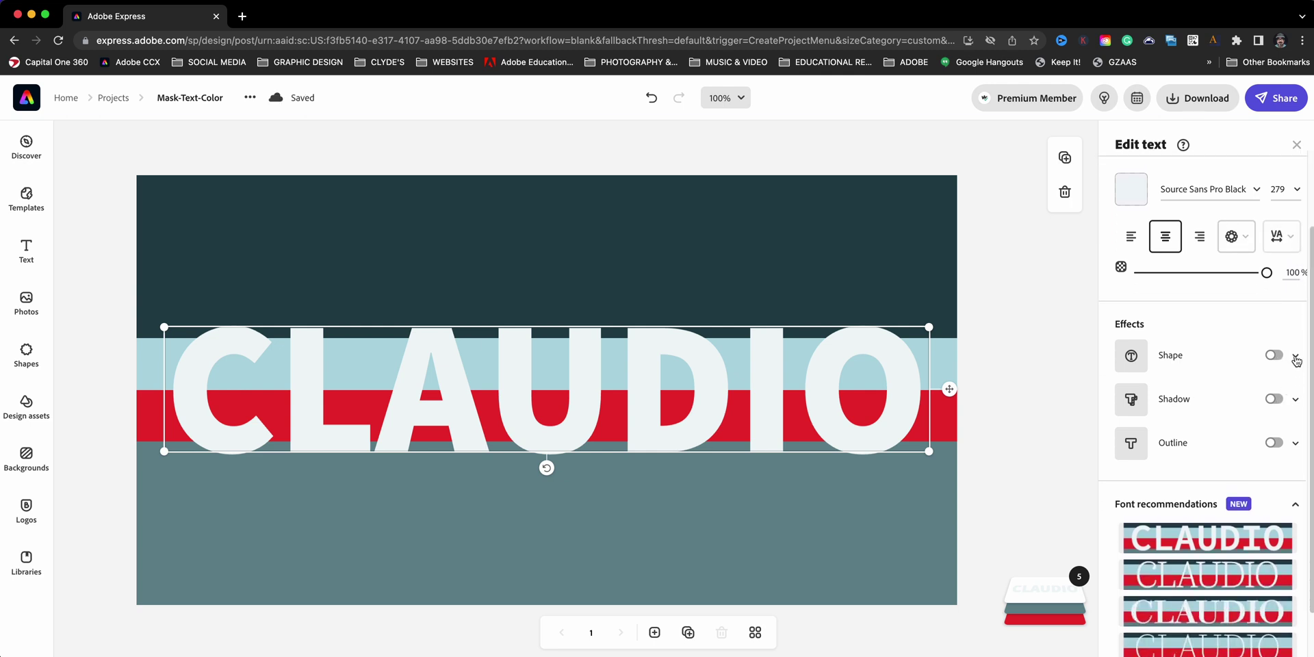
pyautogui.click(1296, 358)
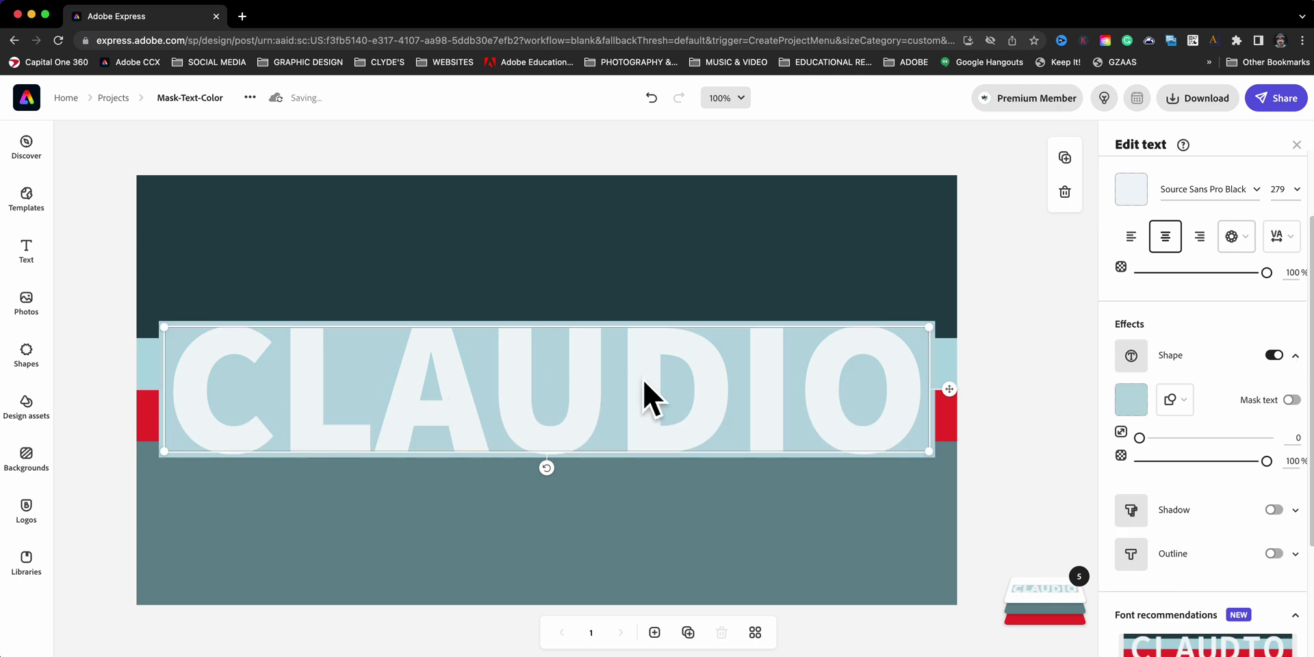
pyautogui.click(1131, 405)
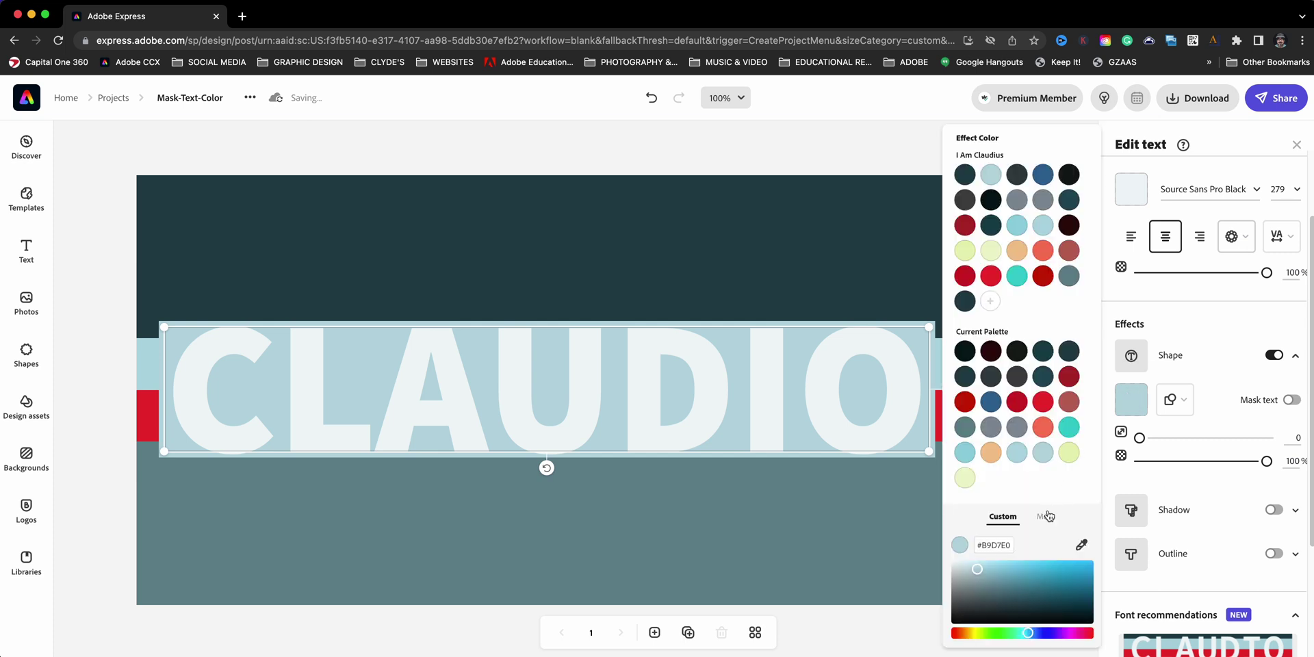
pyautogui.click(1047, 516)
pyautogui.click(970, 549)
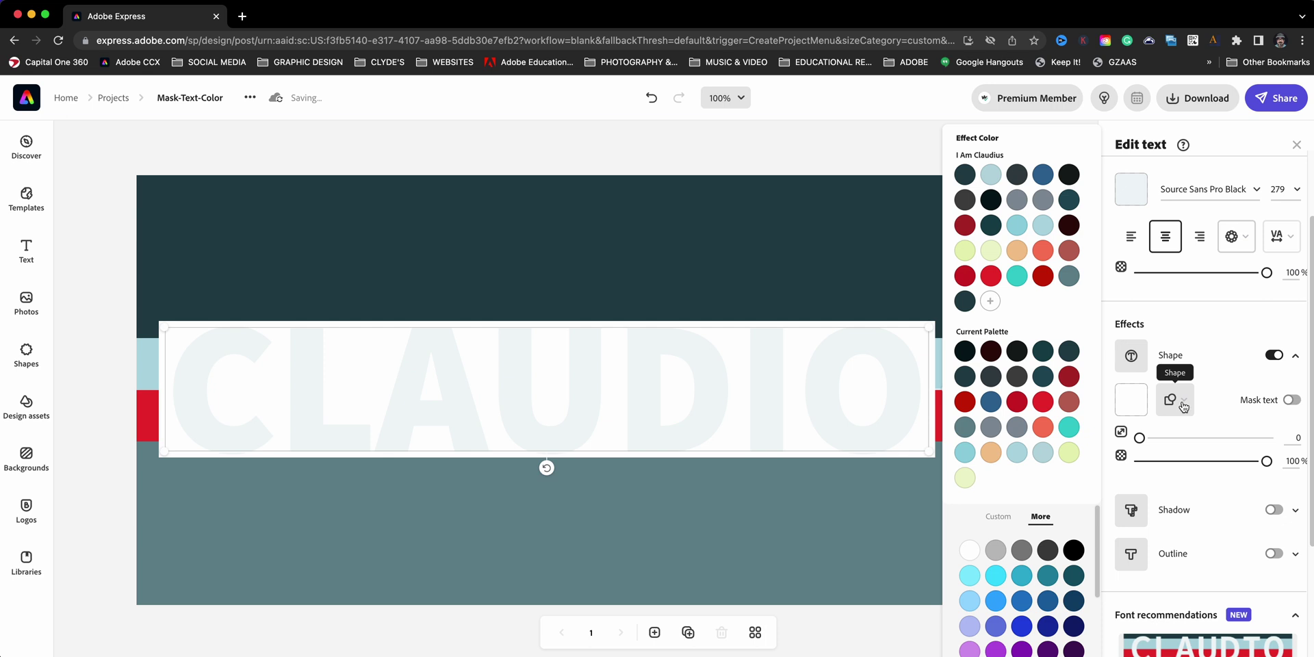
pyautogui.click(1181, 404)
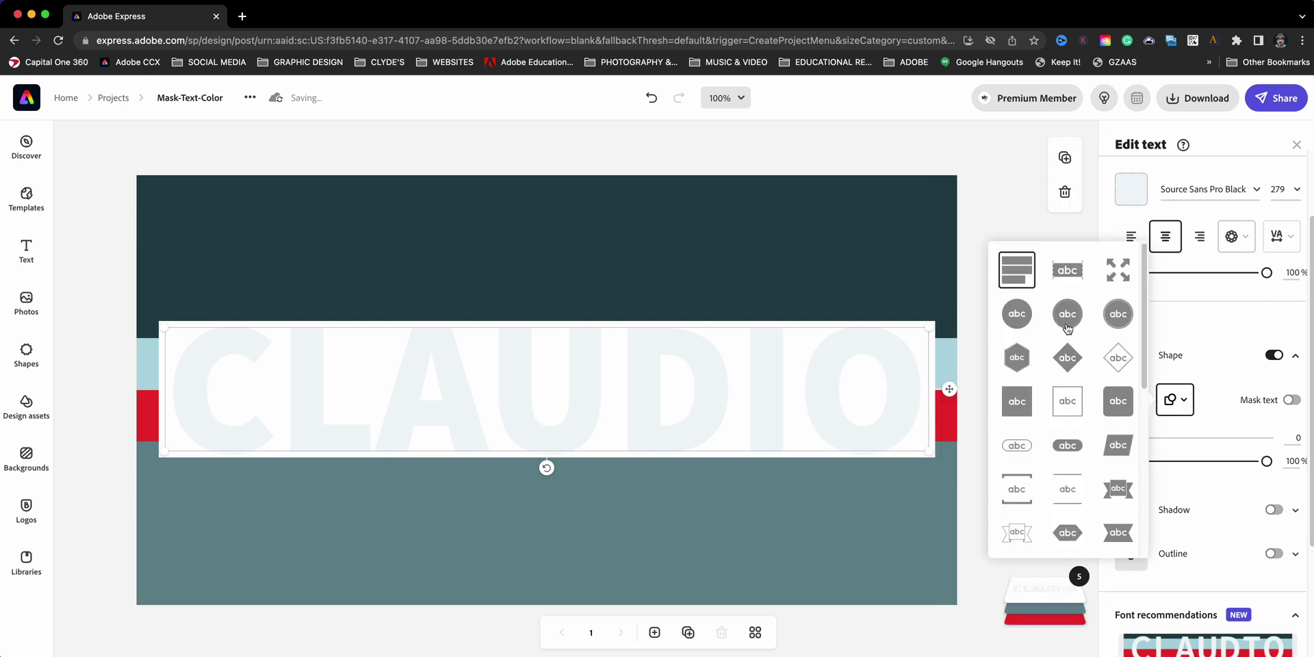
# Choose the full-frame shape style with Mask text on so the letters show the stripes
pyautogui.click(1119, 319)
pyautogui.click(1069, 362)
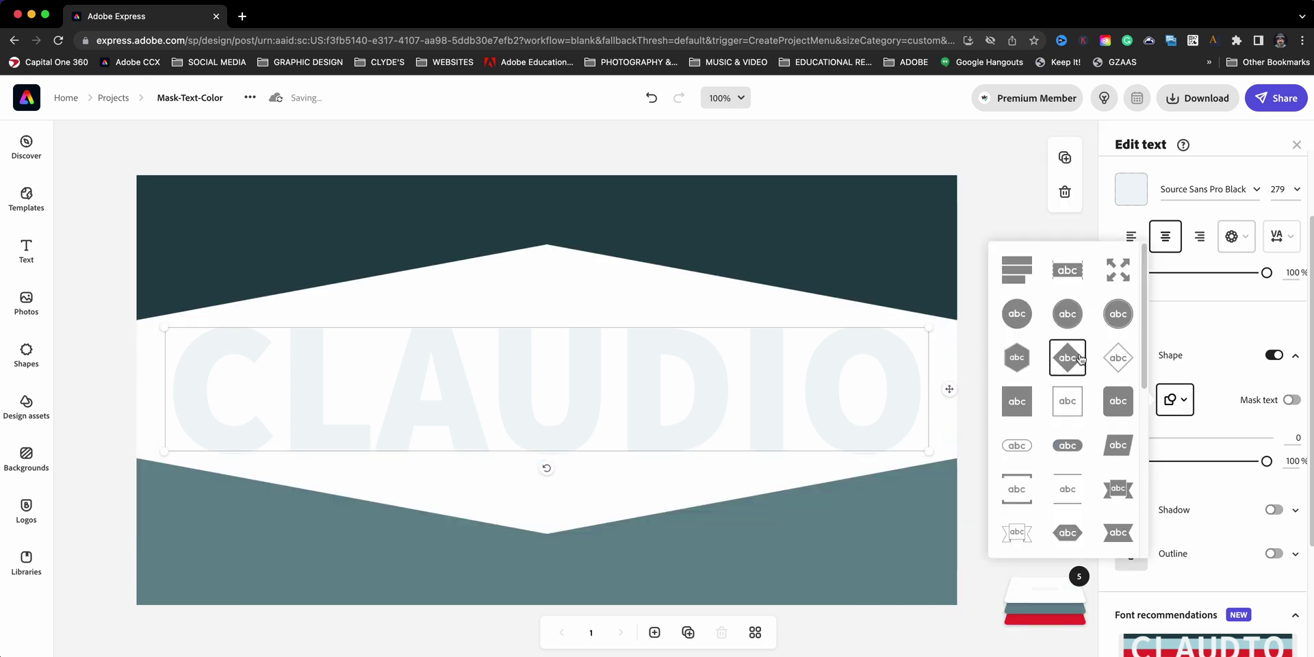
pyautogui.click(1118, 271)
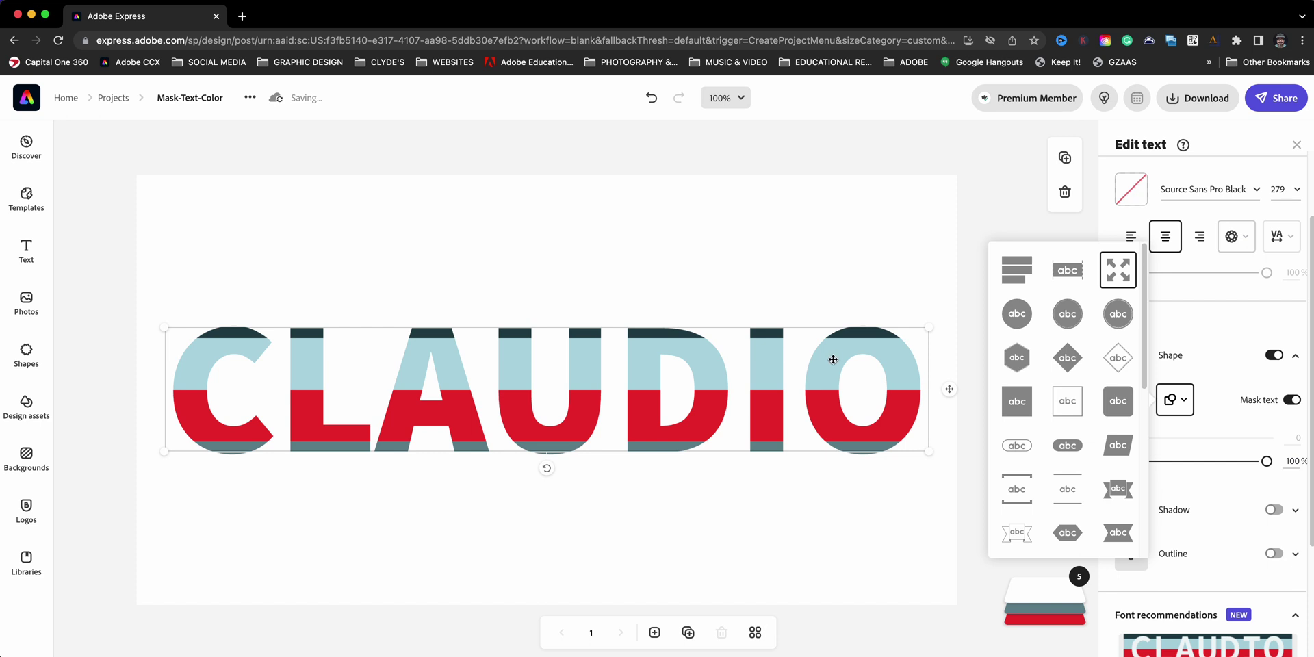
pyautogui.click(1292, 401)
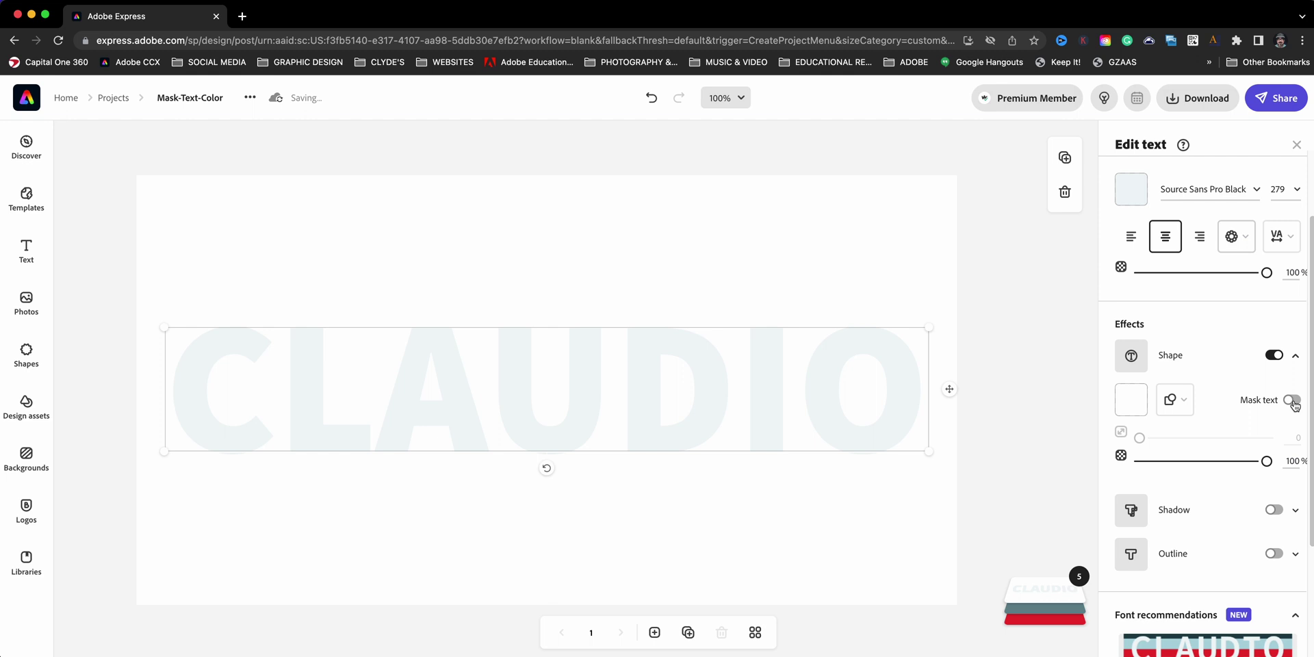
pyautogui.click(1292, 400)
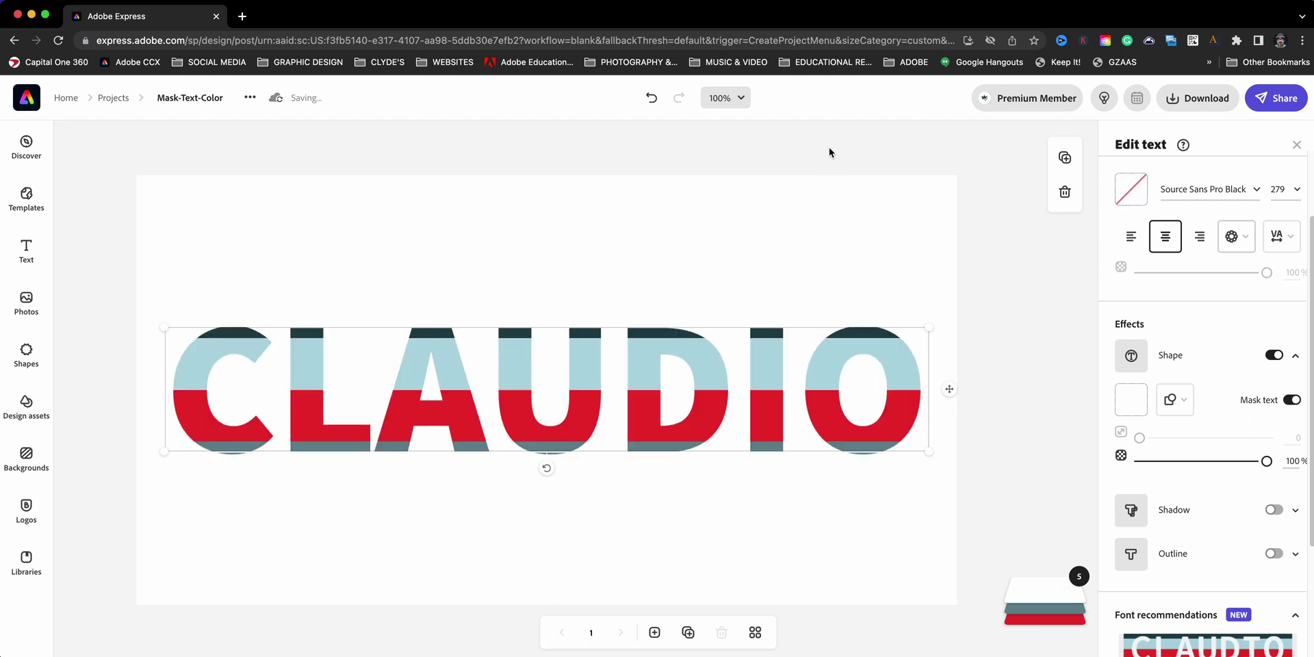
pyautogui.click(692, 167)
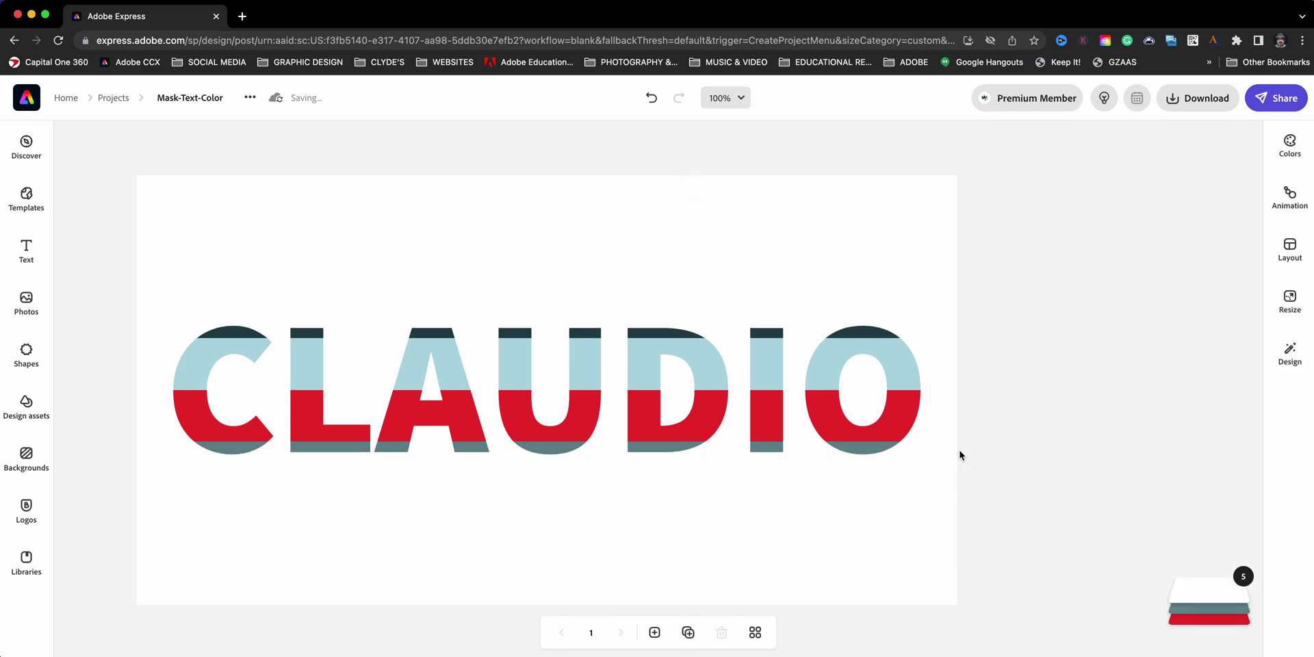
# Duplicate the masked CLAUDIO page, then open page 2 from the page grid view
pyautogui.click(686, 639)
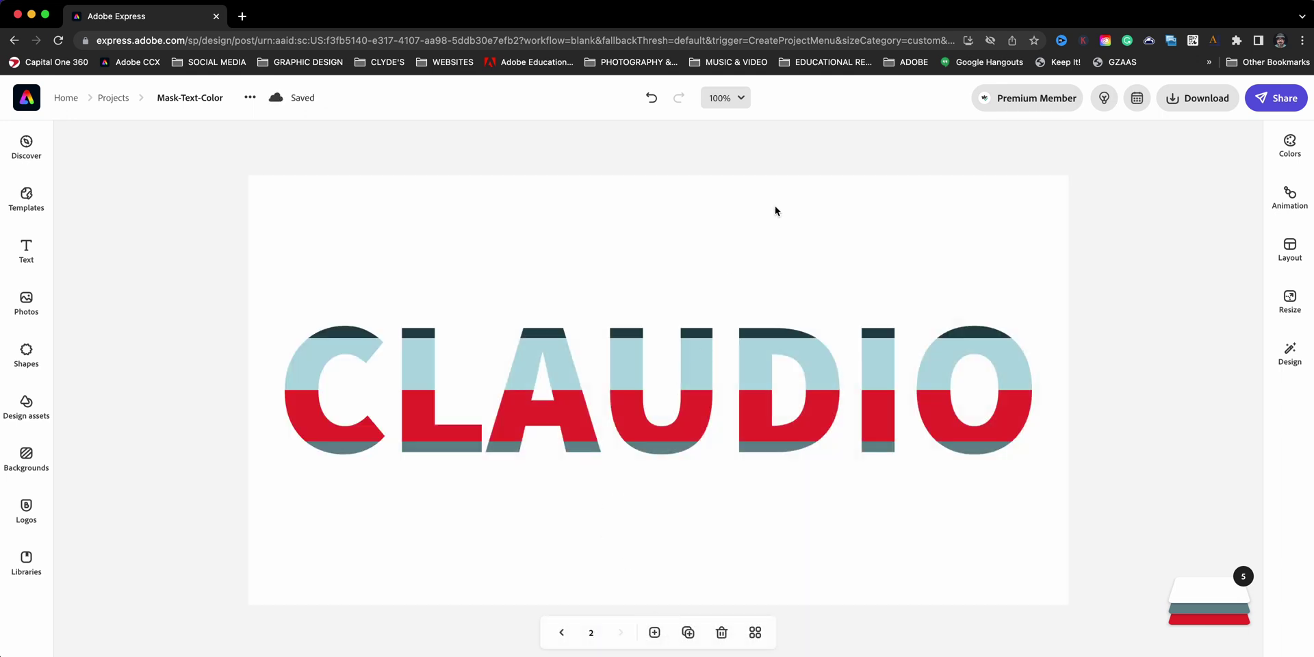
pyautogui.click(755, 632)
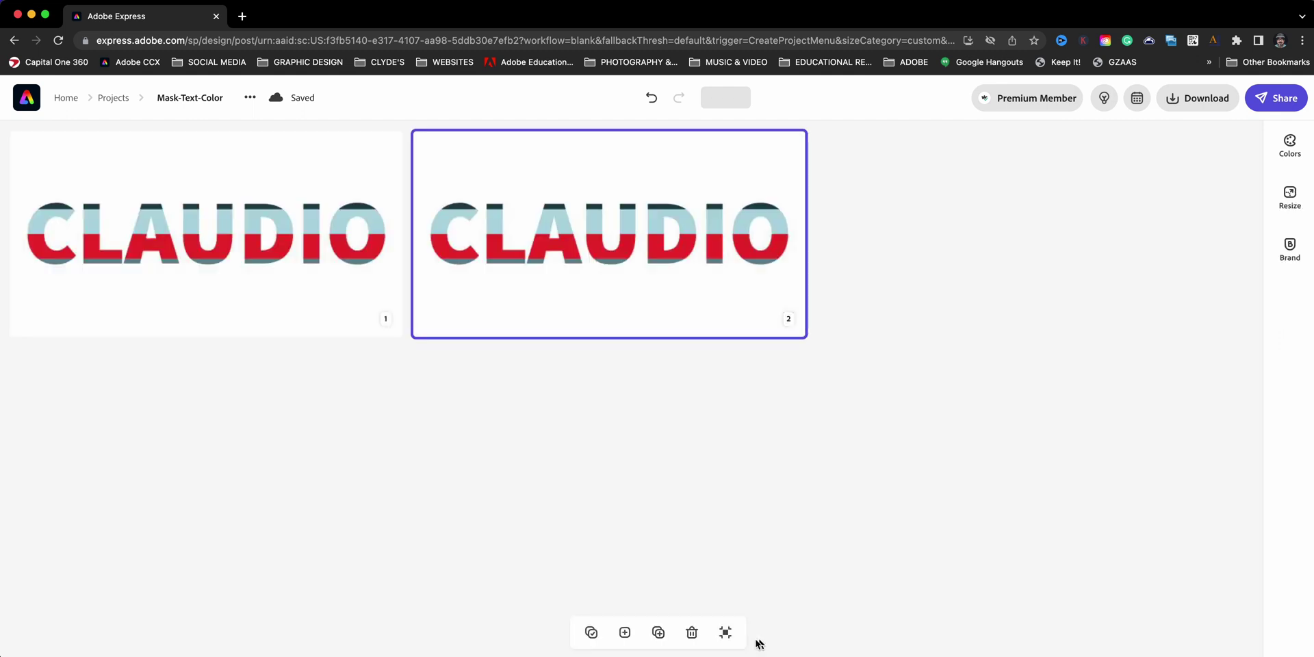
pyautogui.doubleClick(649, 271)
pyautogui.click(693, 386)
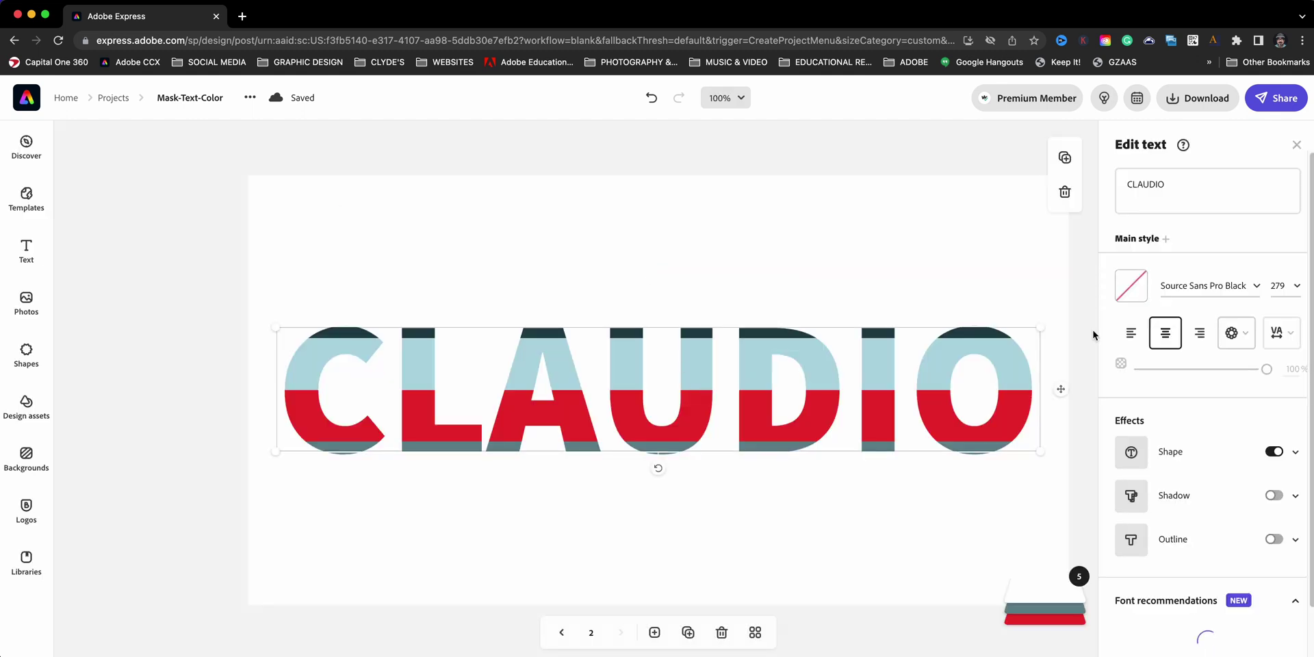
# Replace CLAUDIO with CREATE, then enlarge and centre the text on page 2
pyautogui.doubleClick(1139, 184)
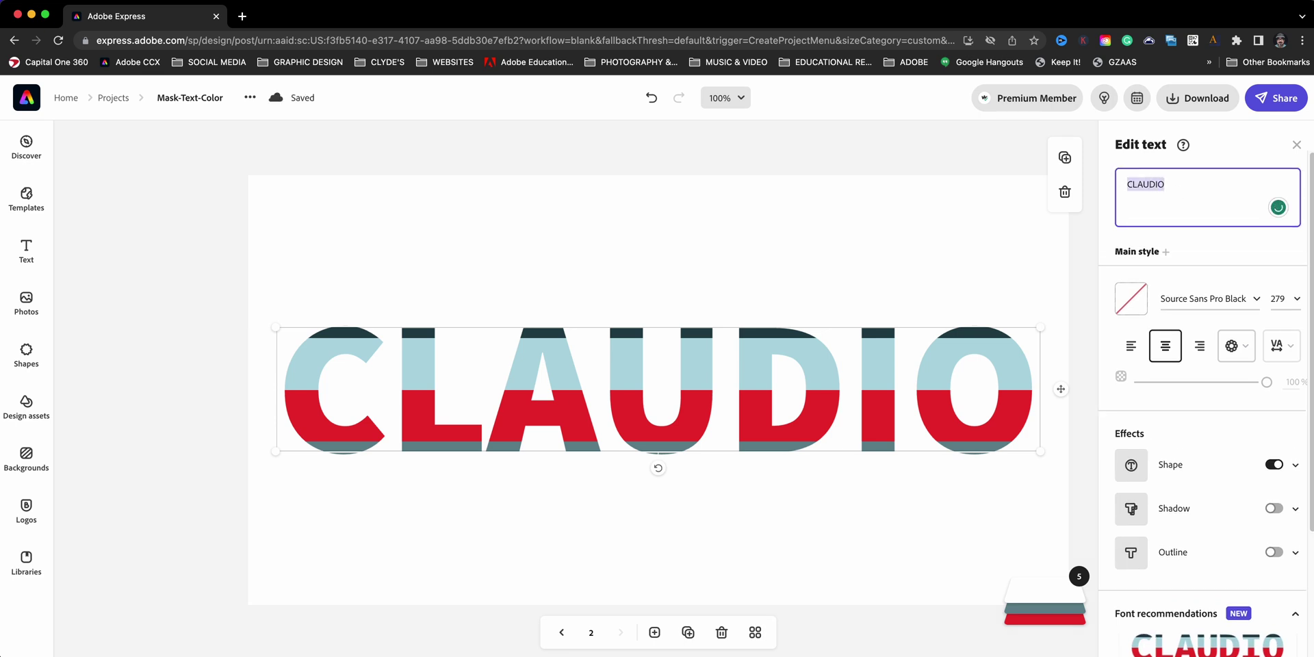
pyautogui.write('CREATE')
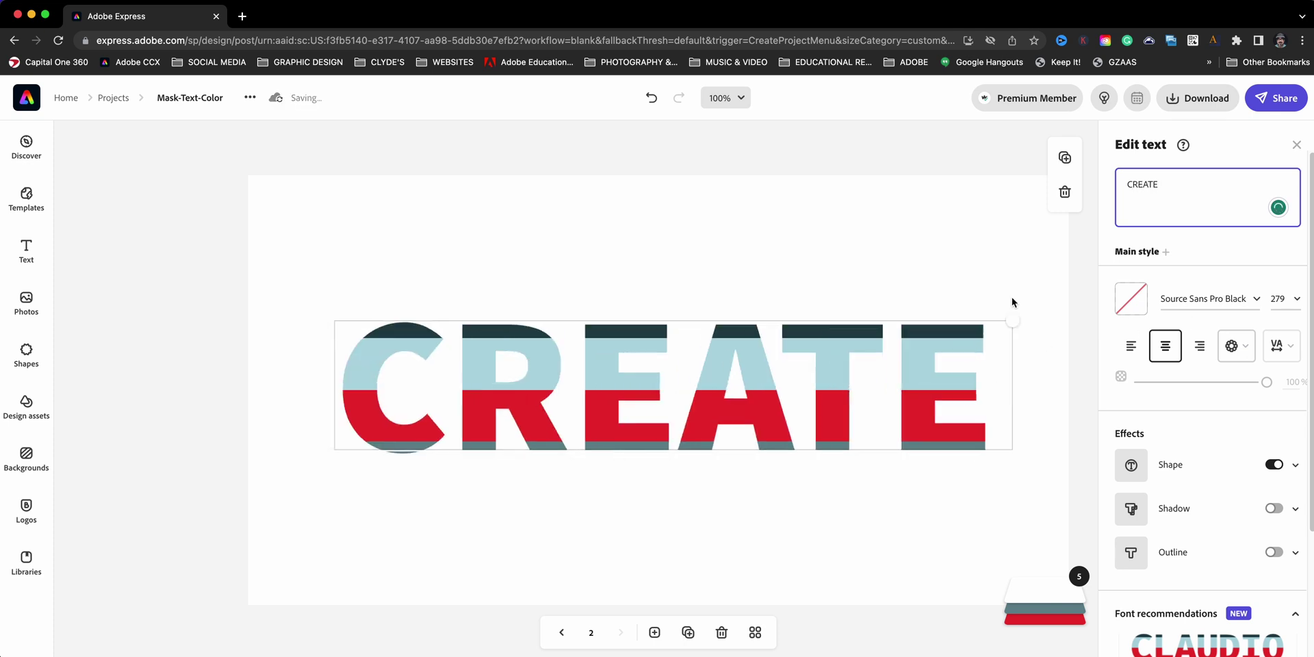
pyautogui.moveTo(877, 398); pyautogui.dragTo(847, 398)
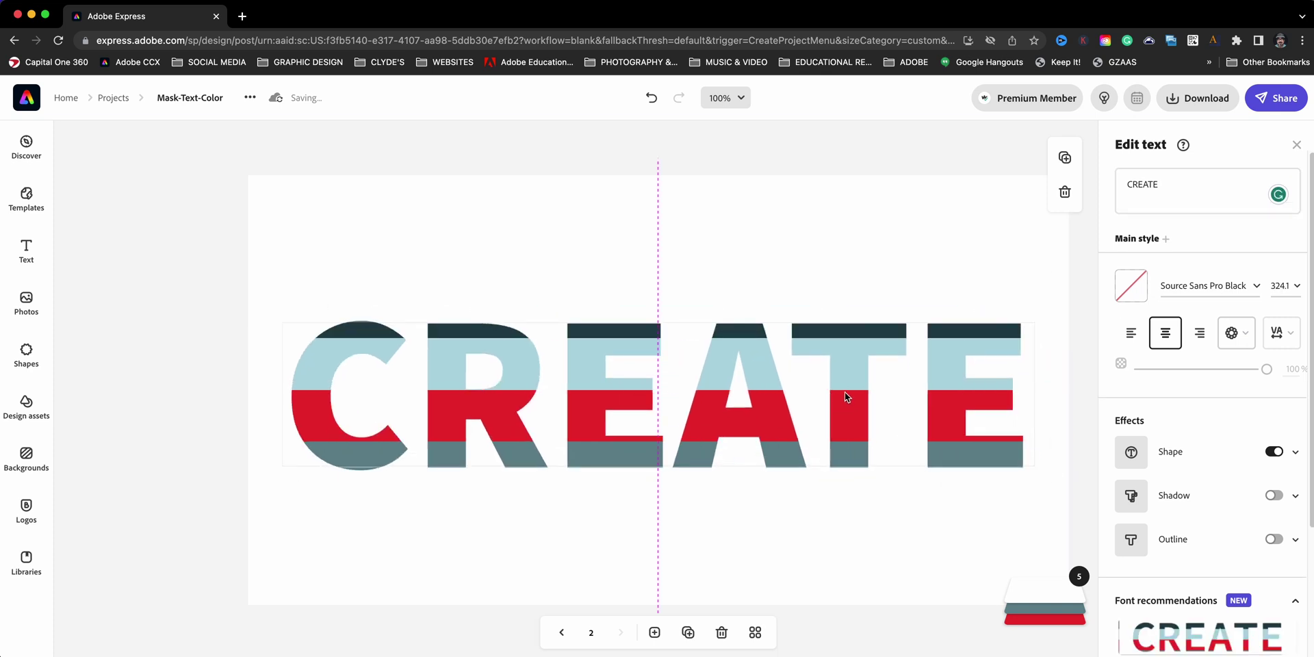
pyautogui.moveTo(845, 392); pyautogui.dragTo(842, 388)
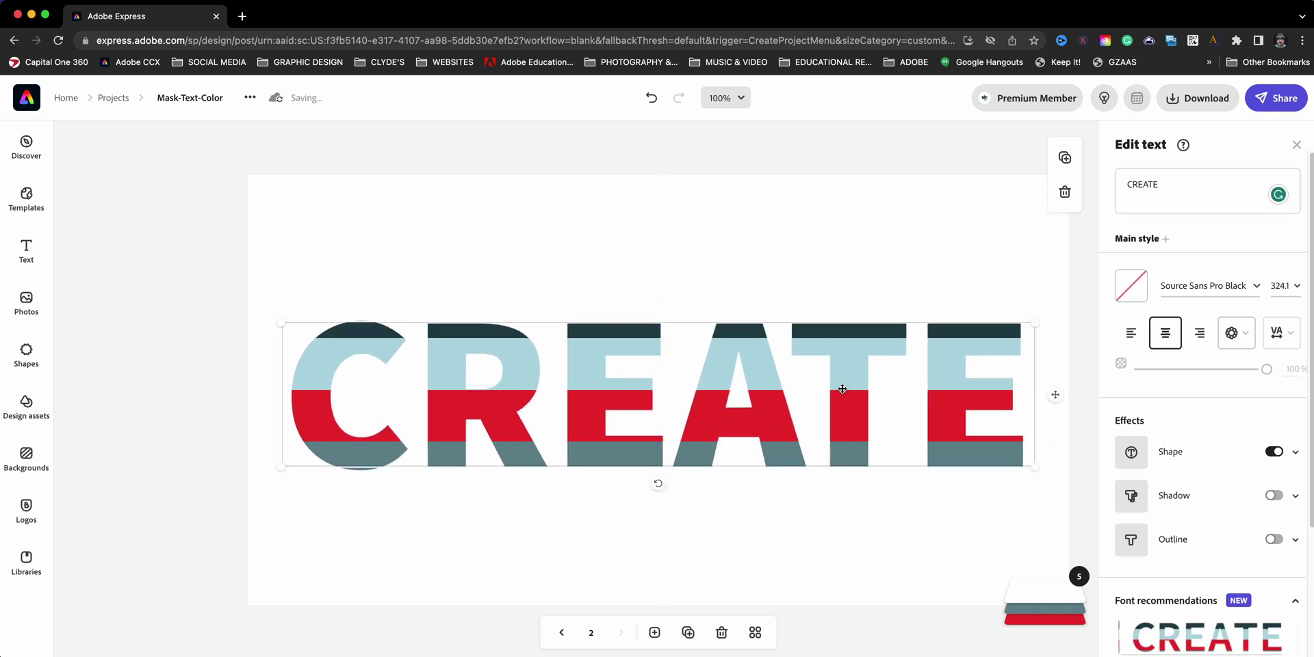
pyautogui.click(906, 162)
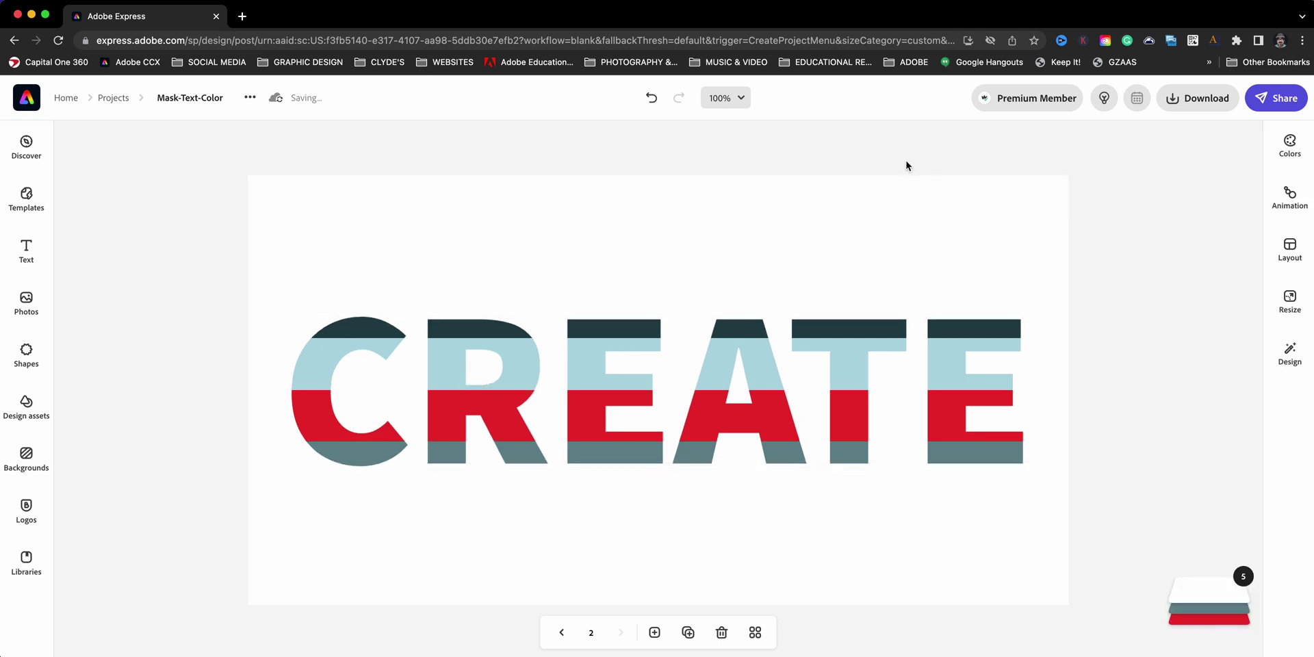
# Duplicate page 2 as a third page and select its CREATE text
pyautogui.click(688, 633)
pyautogui.click(837, 262)
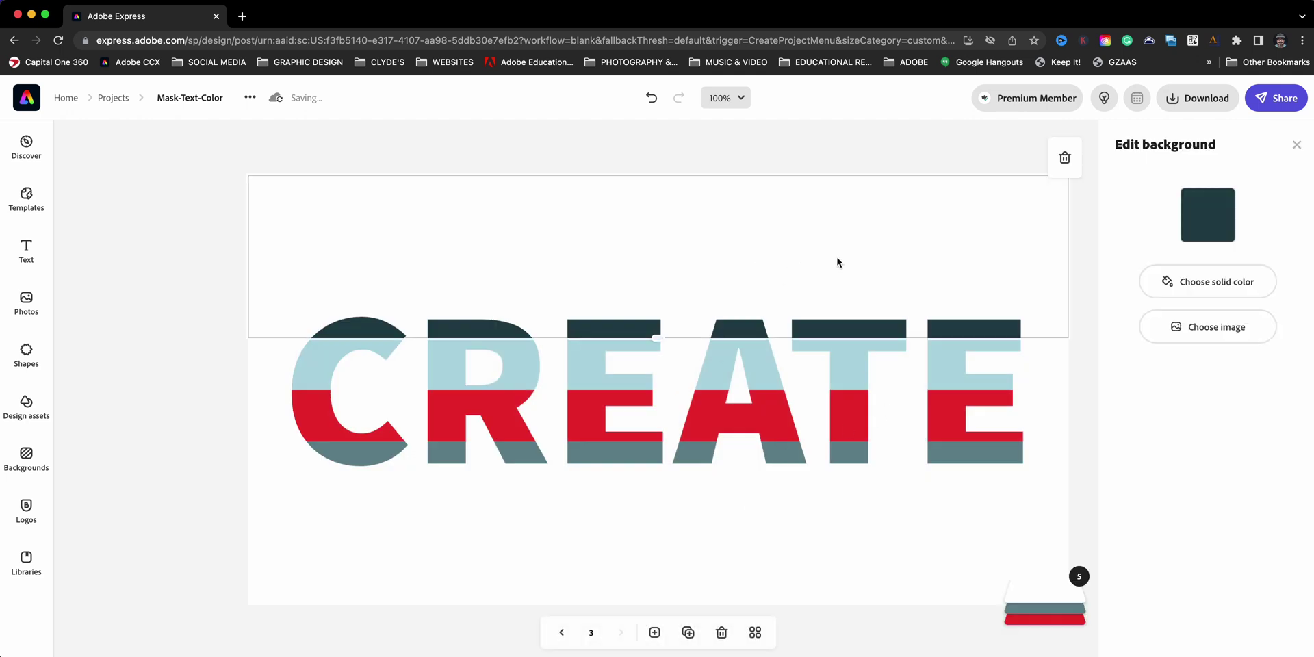
pyautogui.click(860, 447)
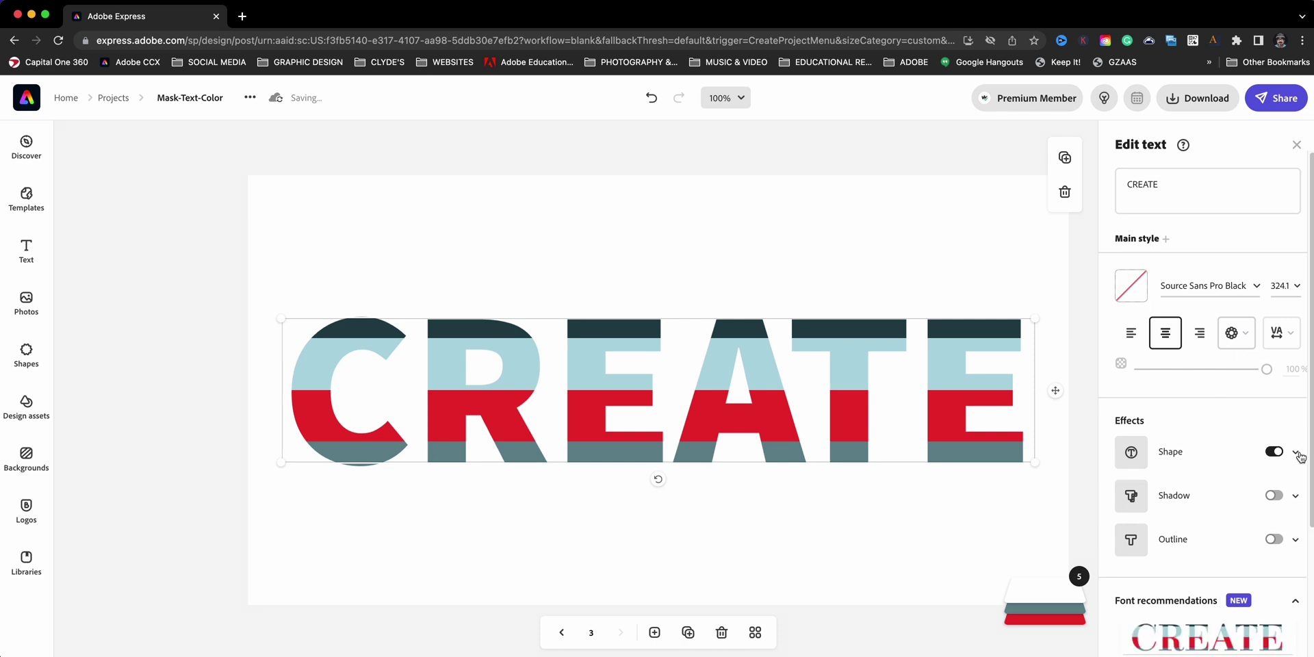
# Switch off CREATE's Shape effect and apply the five-band horizontal stripes layout to the background
pyautogui.click(1273, 451)
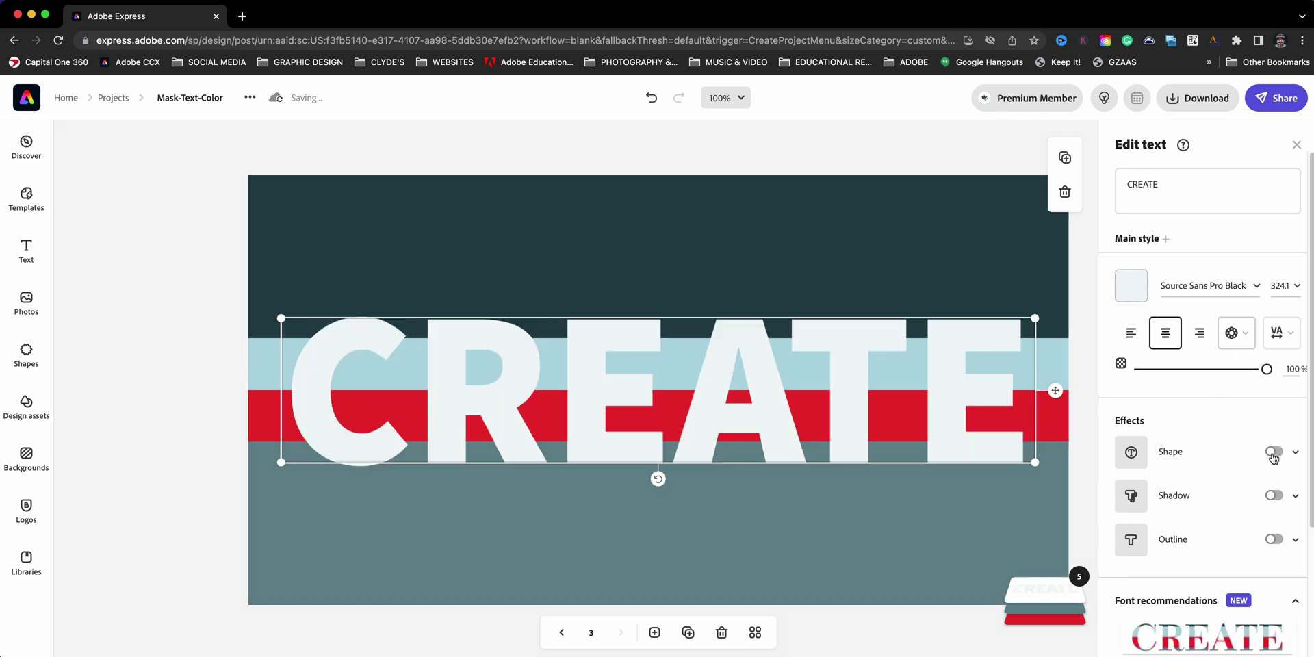
pyautogui.click(778, 158)
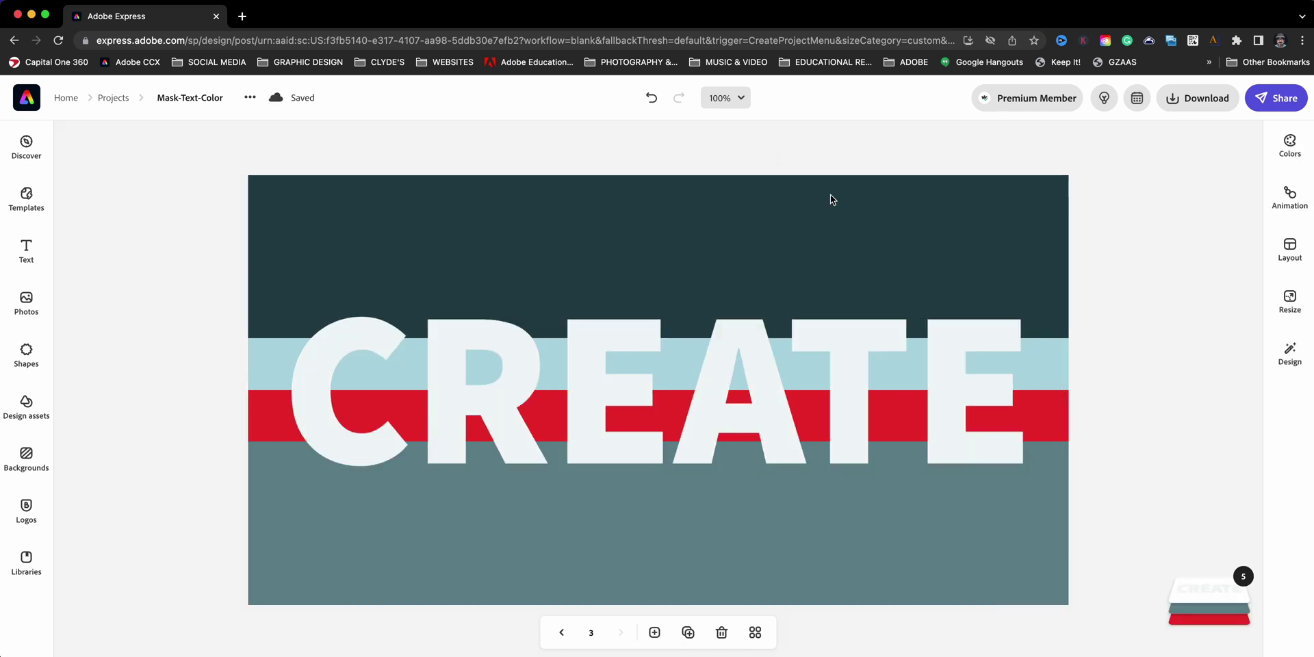
pyautogui.click(1298, 255)
pyautogui.scroll(-10, 1203, 479)
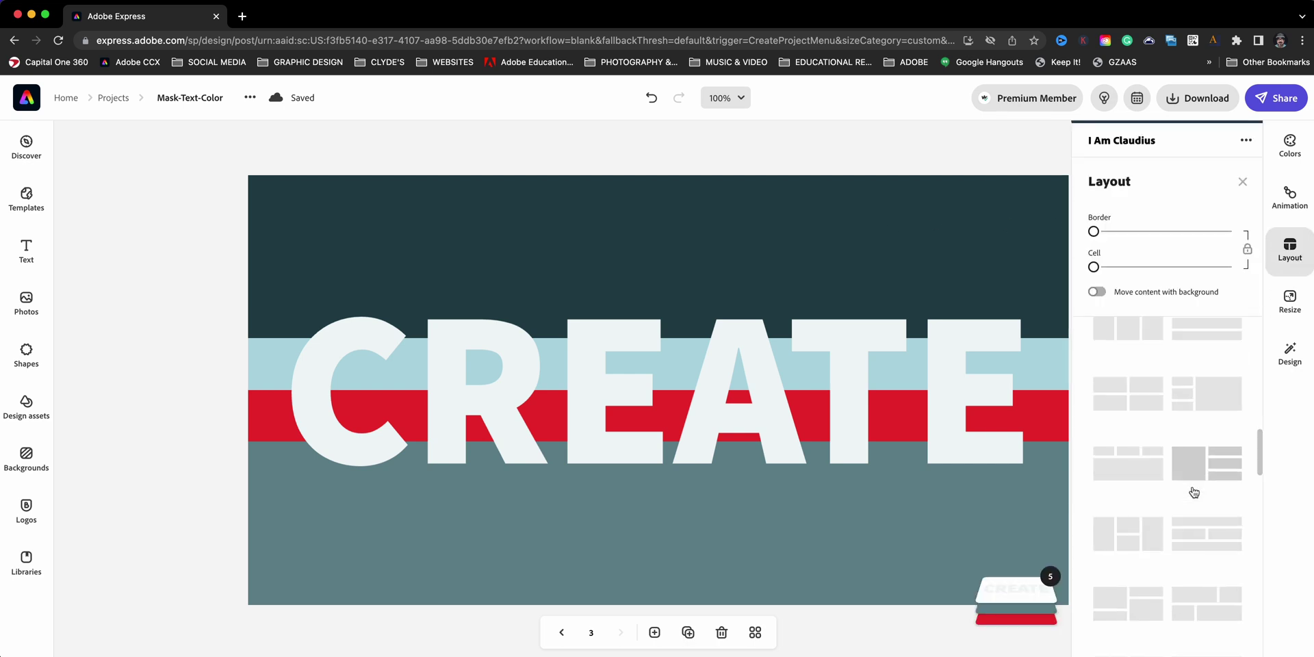
pyautogui.scroll(-5, 1190, 514)
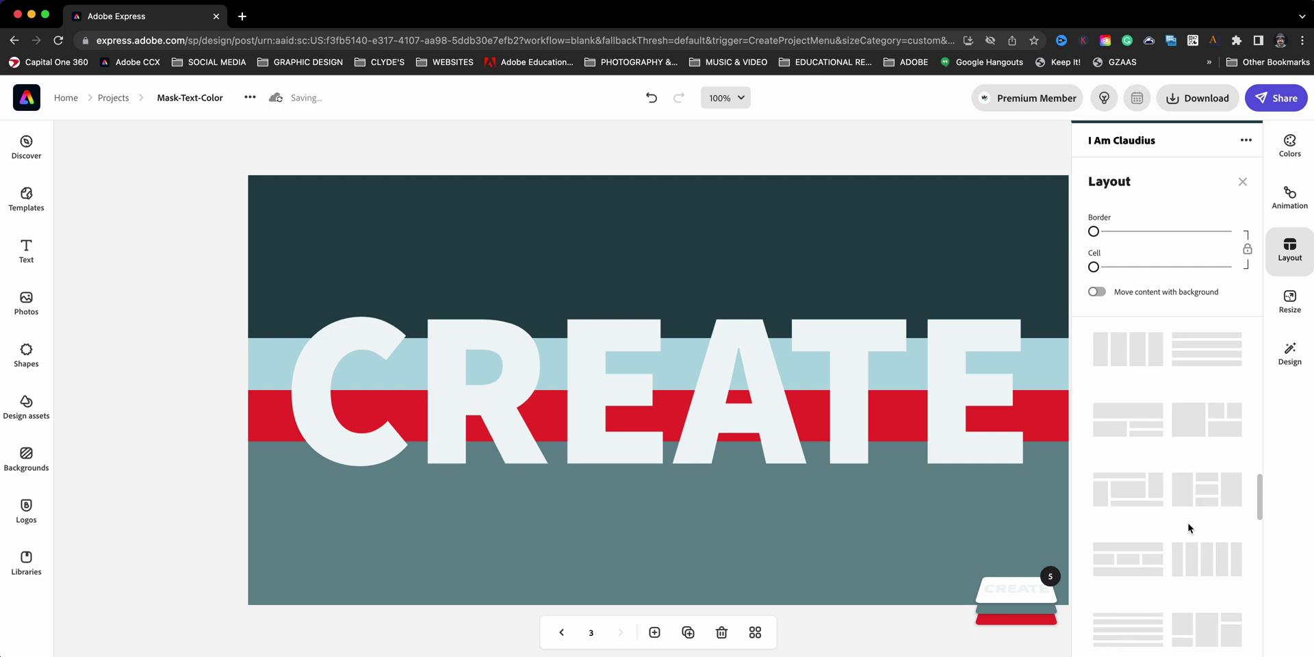
pyautogui.scroll(-2, 1188, 531)
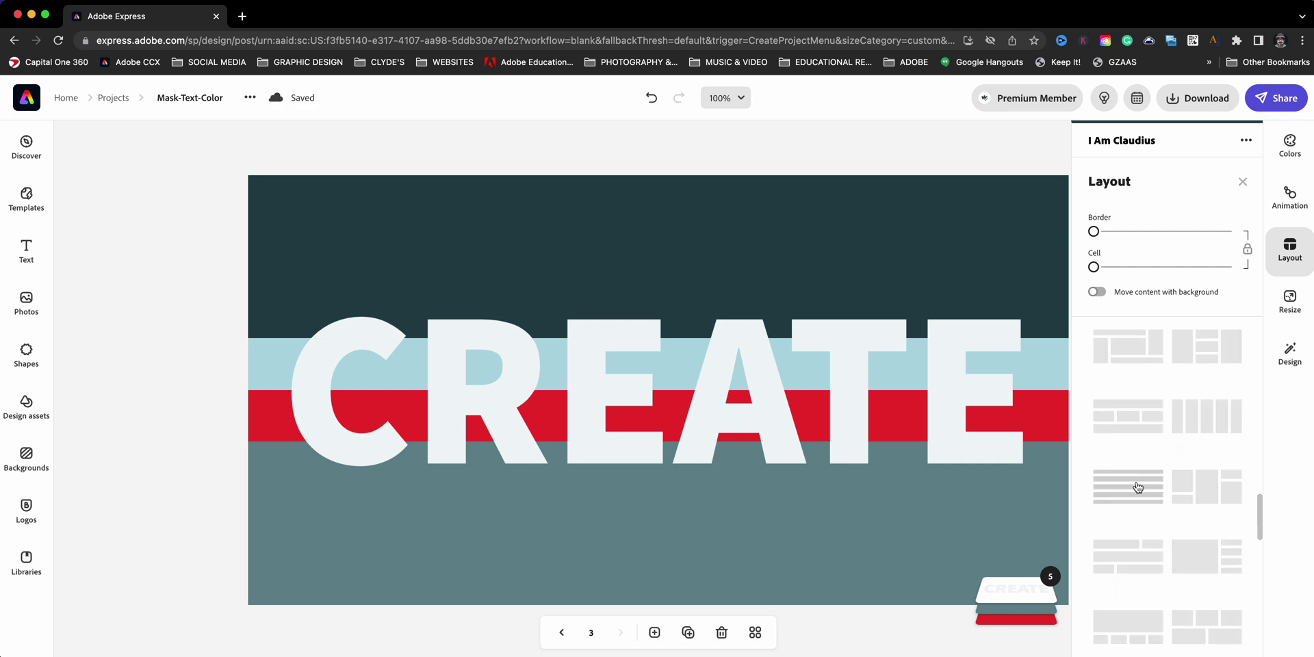
pyautogui.click(1137, 491)
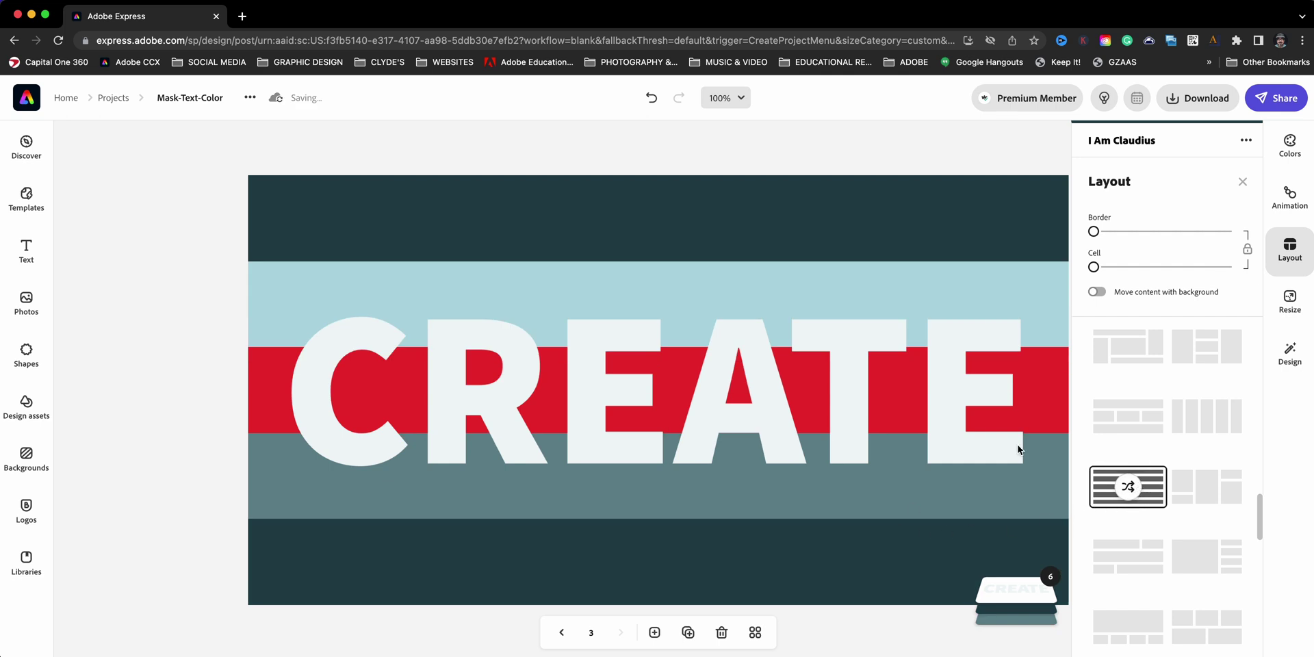
pyautogui.click(1017, 156)
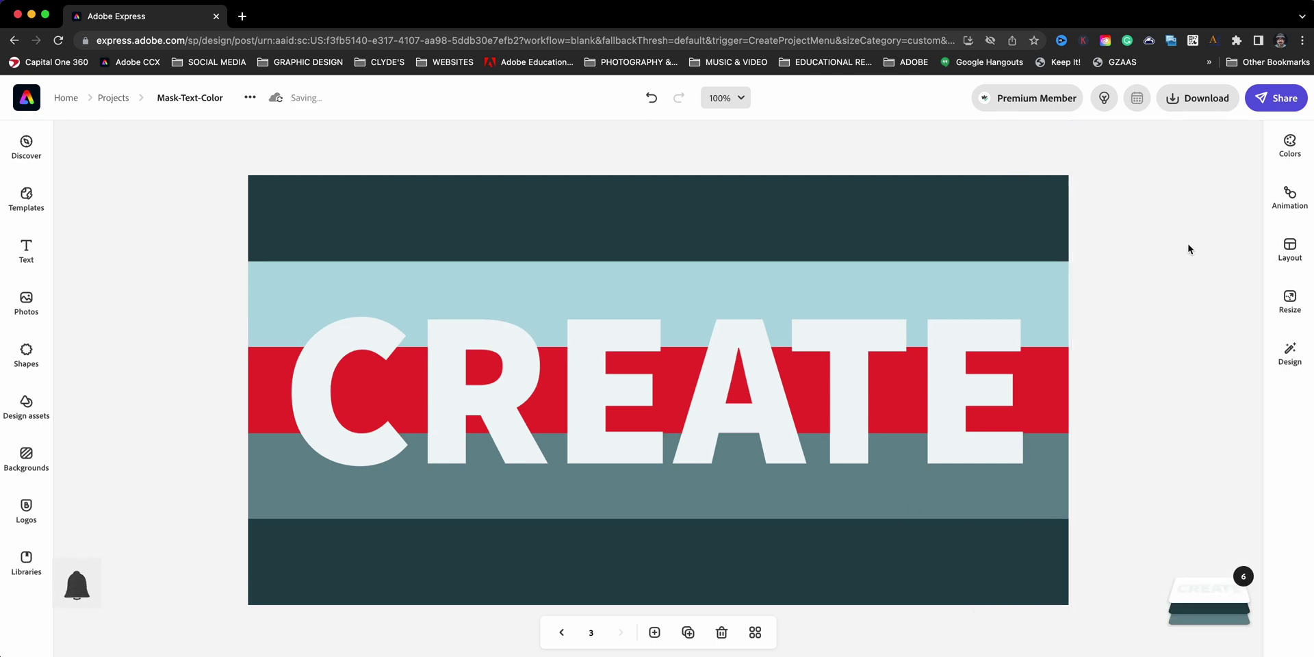
# Shuffle the design colours, then apply the first Bold colour palette
pyautogui.click(1291, 159)
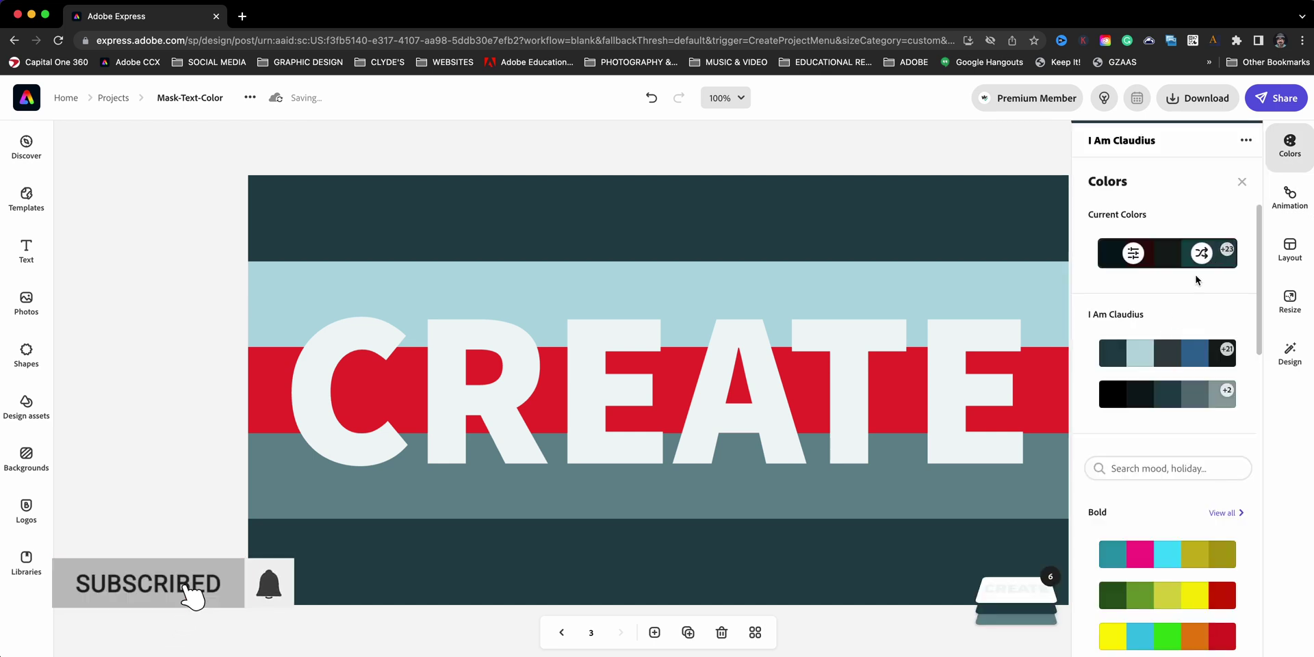
pyautogui.click(1201, 255)
pyautogui.click(1201, 254)
pyautogui.click(1201, 255)
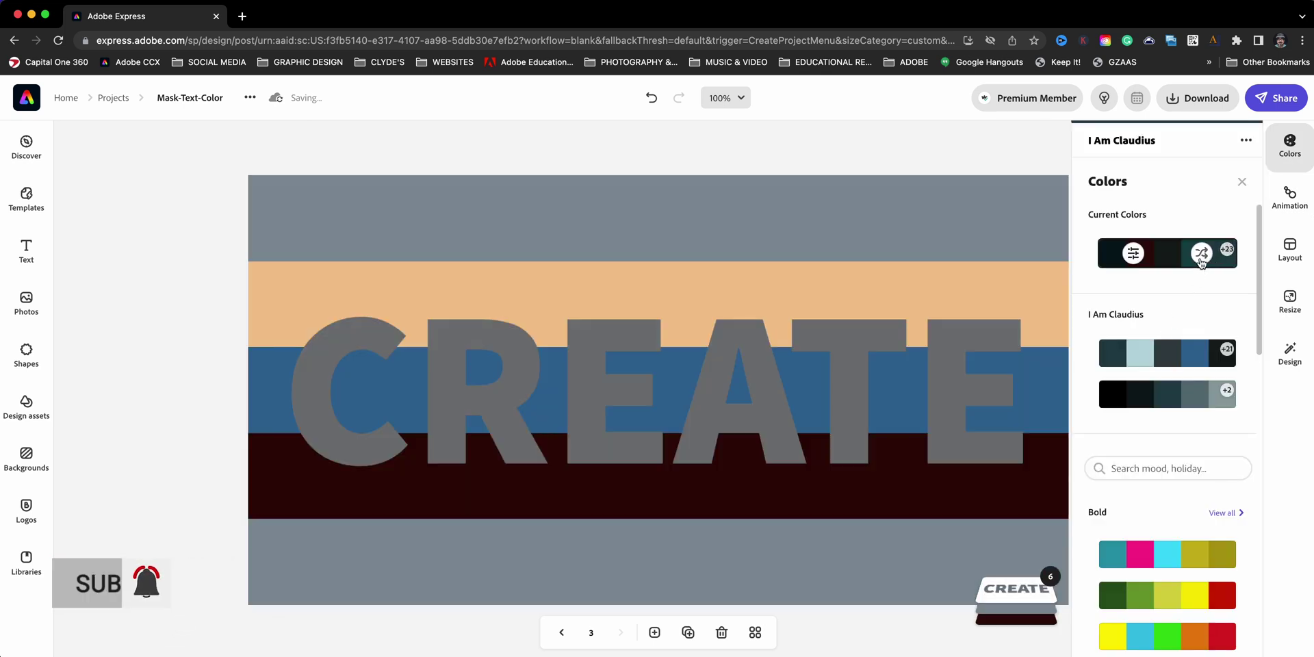
pyautogui.scroll(-2, 1192, 539)
pyautogui.click(1168, 463)
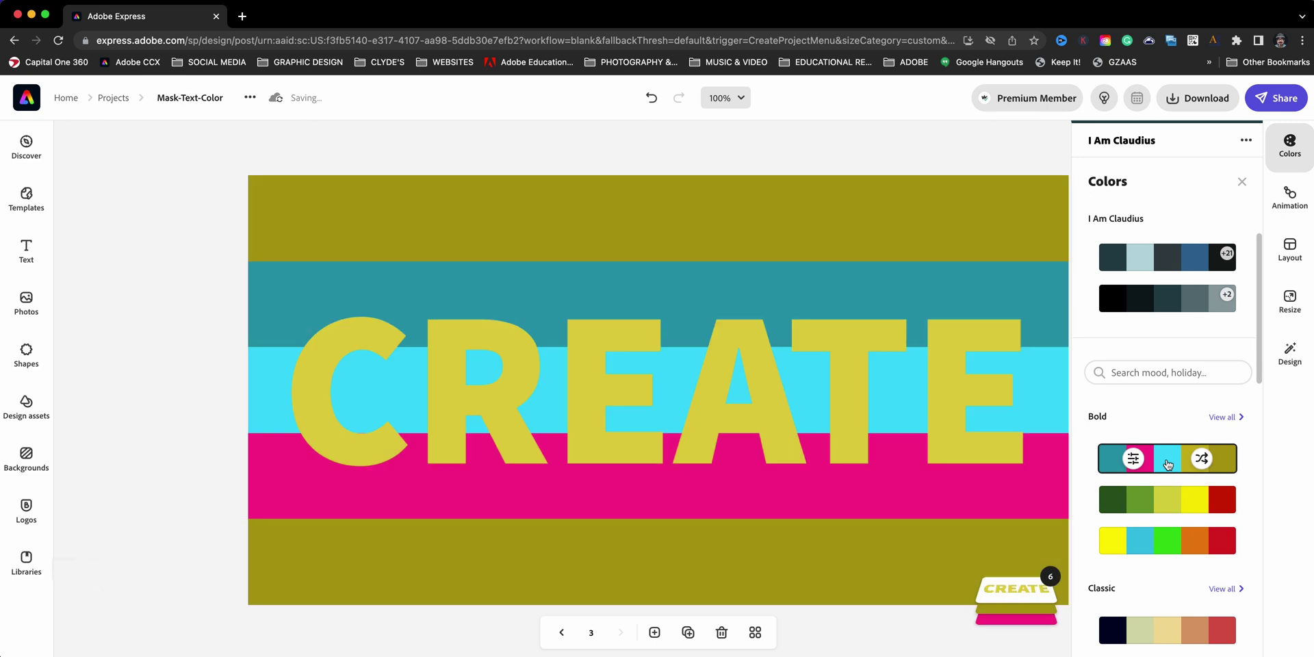
# Make the teal and top olive stripes taller and the pink stripe shorter
pyautogui.click(687, 245)
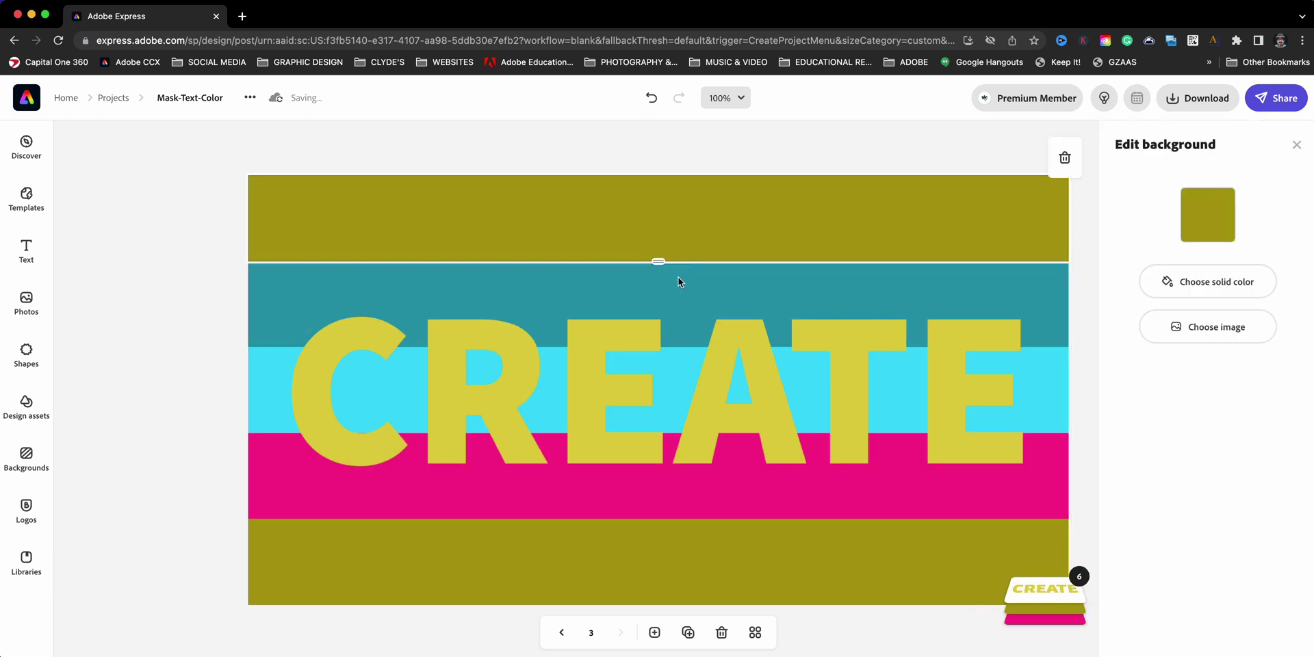
pyautogui.click(687, 315)
pyautogui.moveTo(667, 381); pyautogui.dragTo(668, 388)
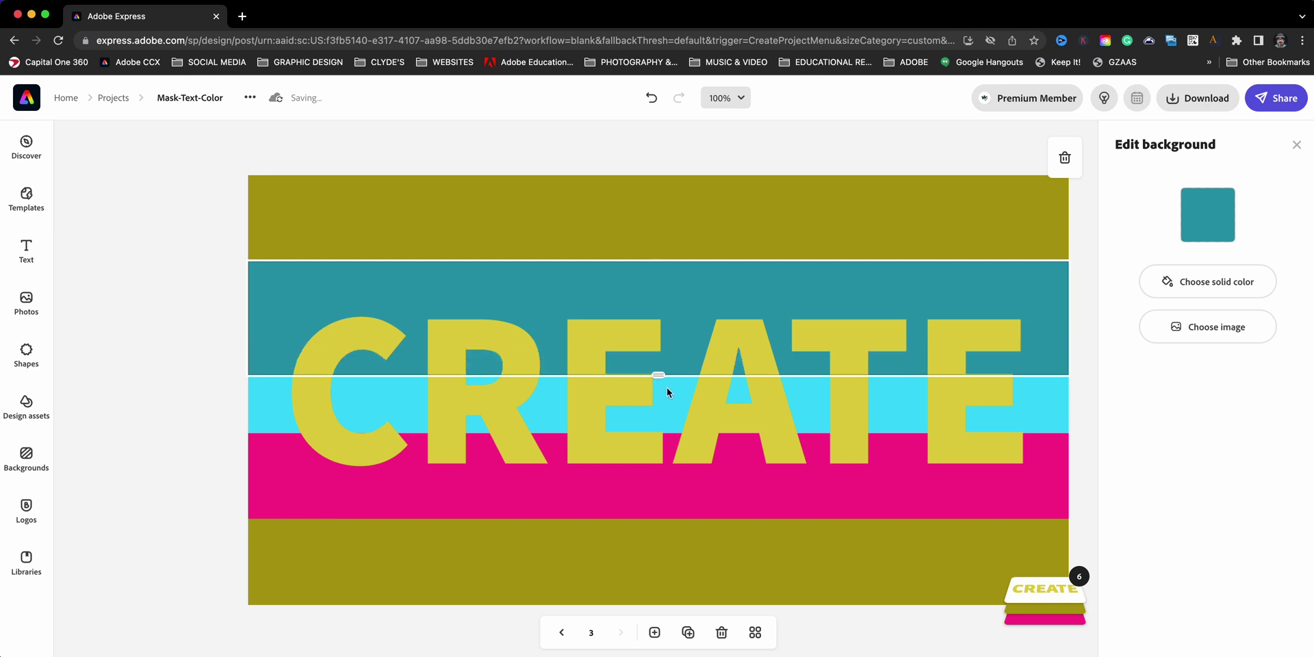
pyautogui.click(662, 443)
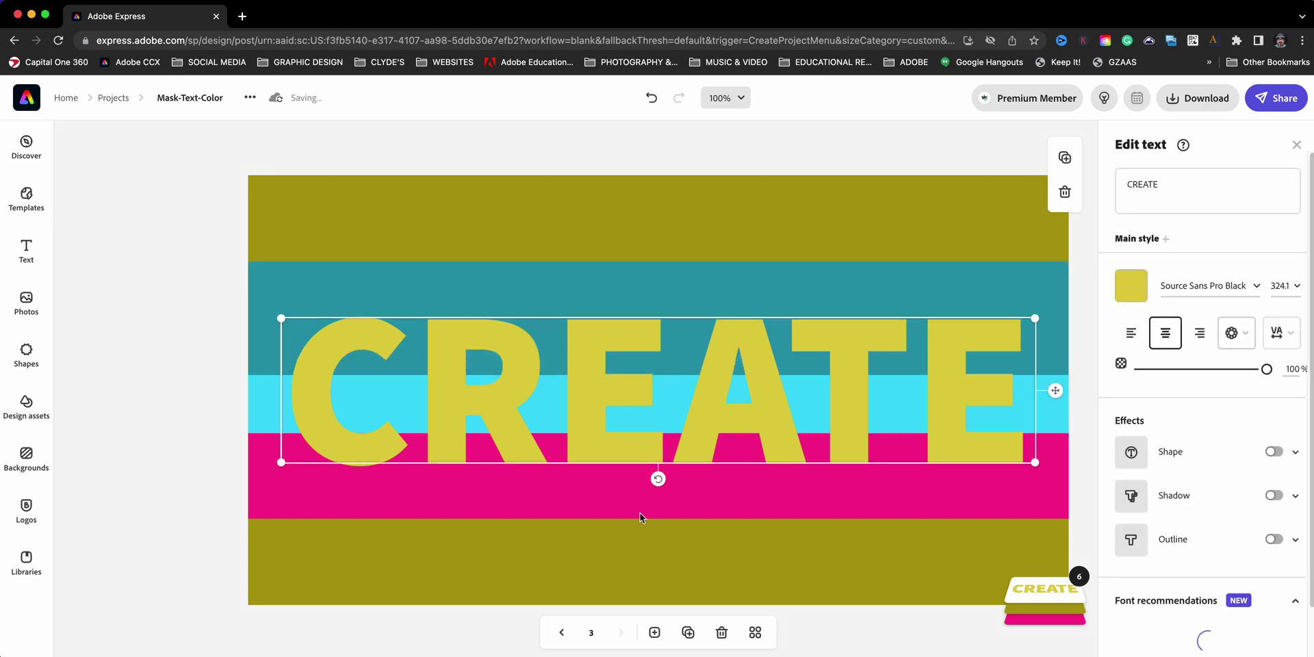
pyautogui.click(648, 468)
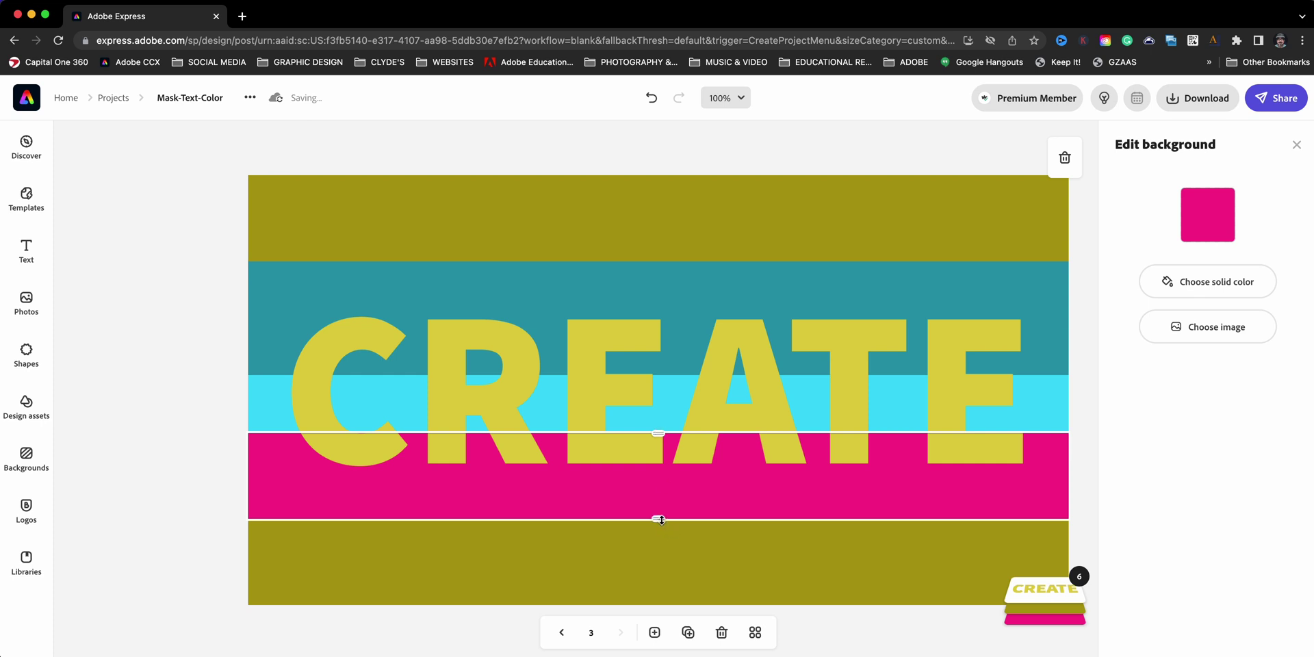
pyautogui.moveTo(661, 519); pyautogui.dragTo(661, 510)
pyautogui.click(593, 231)
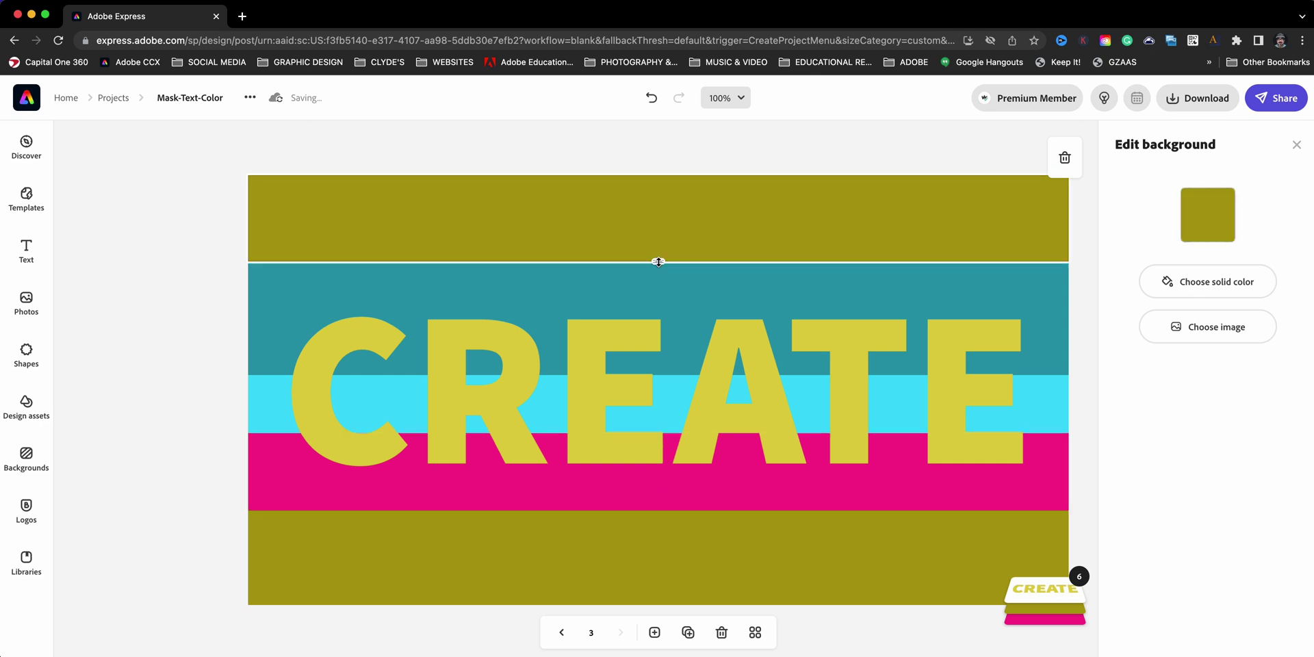
pyautogui.moveTo(659, 262); pyautogui.dragTo(661, 291)
pyautogui.click(1084, 264)
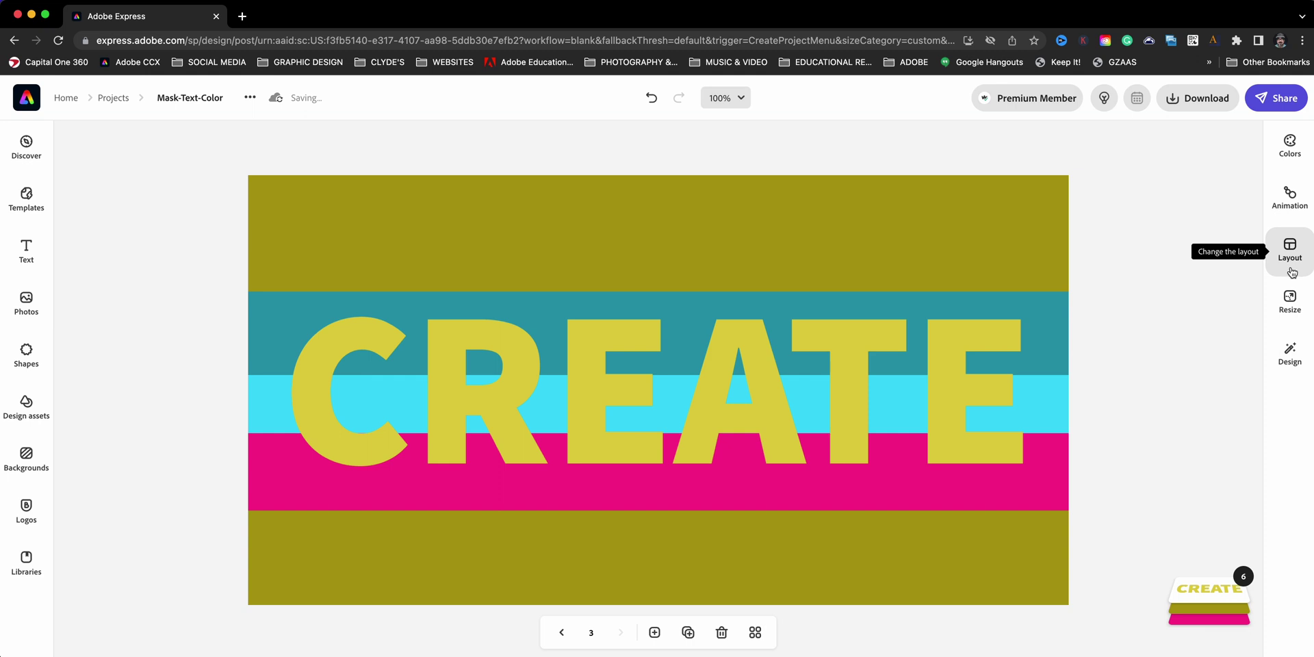
pyautogui.click(1292, 273)
# Apply a four-column grid layout to the page background
pyautogui.scroll(-3, 1207, 492)
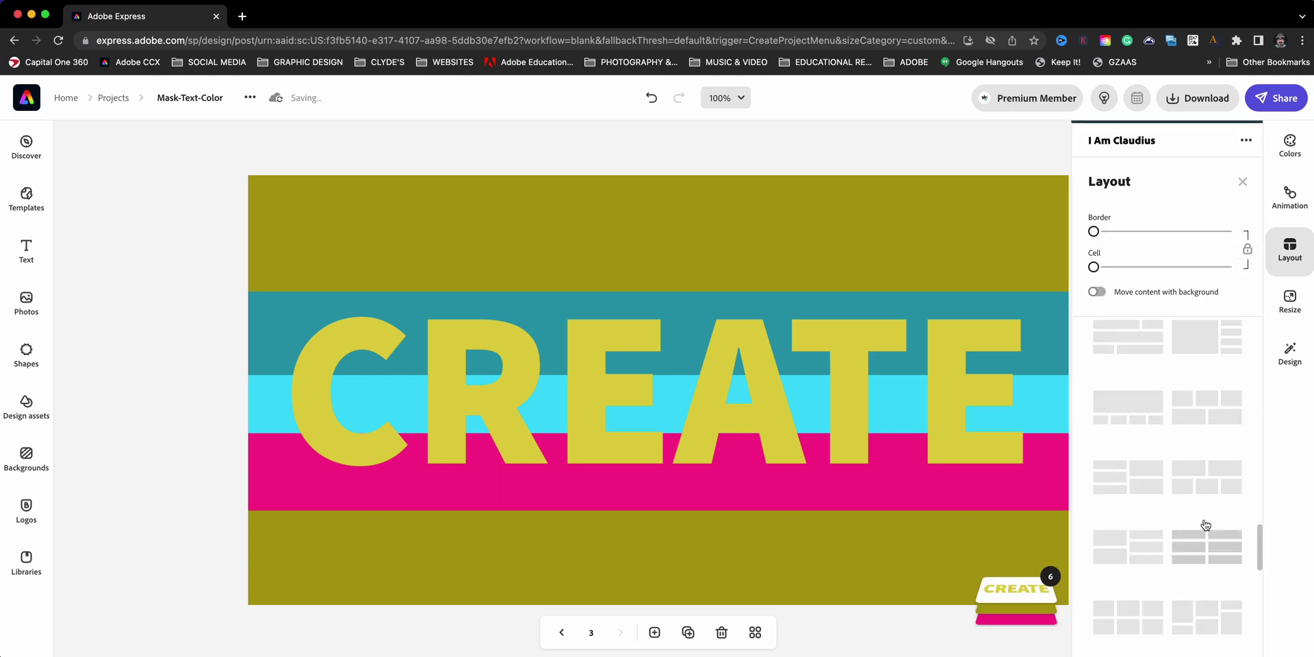
pyautogui.scroll(-3, 1205, 525)
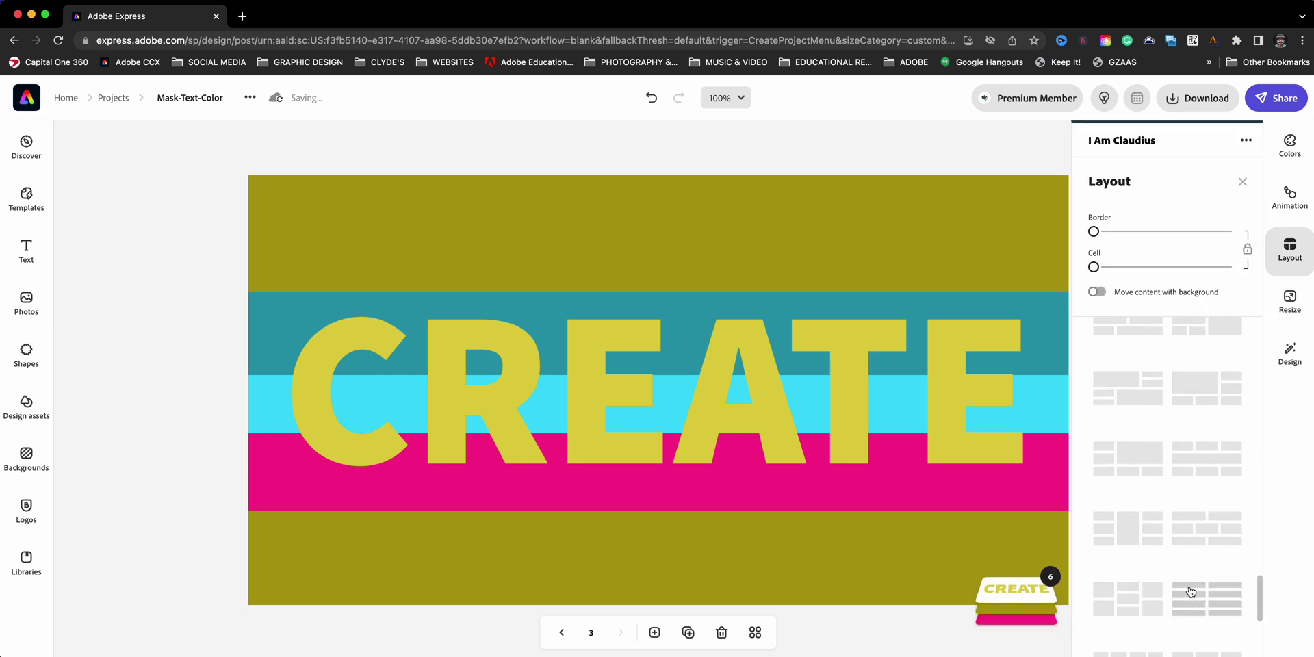
pyautogui.scroll(-3, 1191, 592)
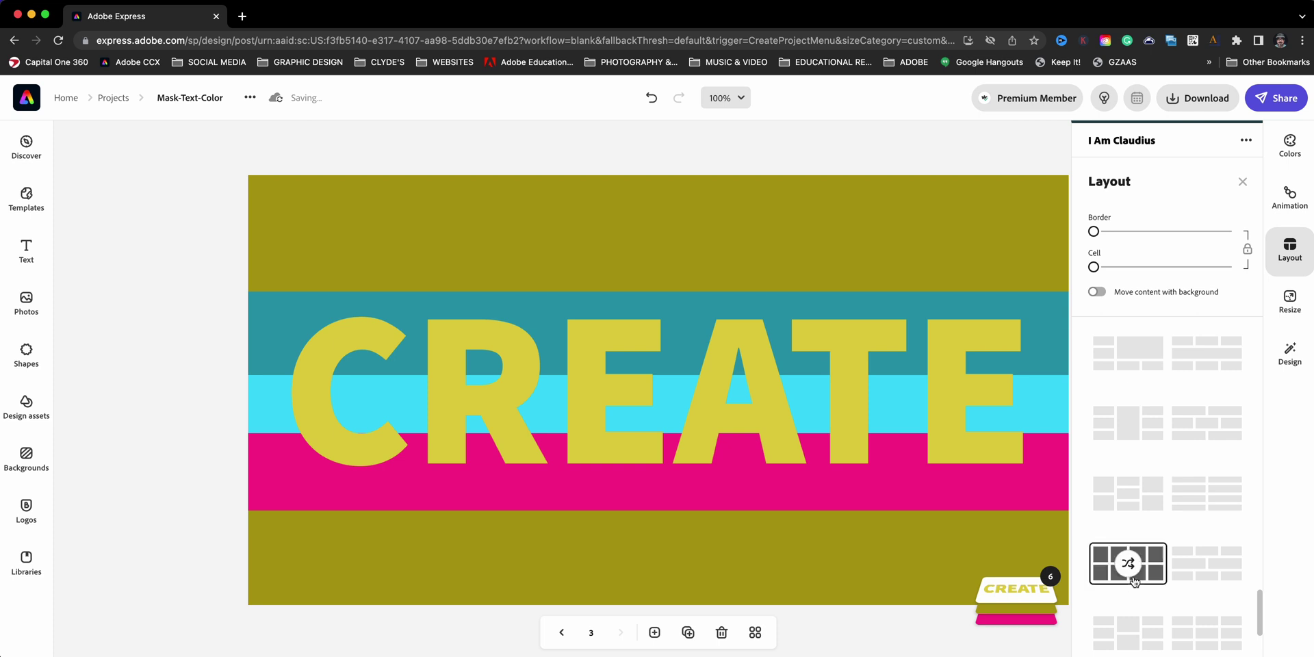
pyautogui.click(1129, 565)
pyautogui.click(890, 163)
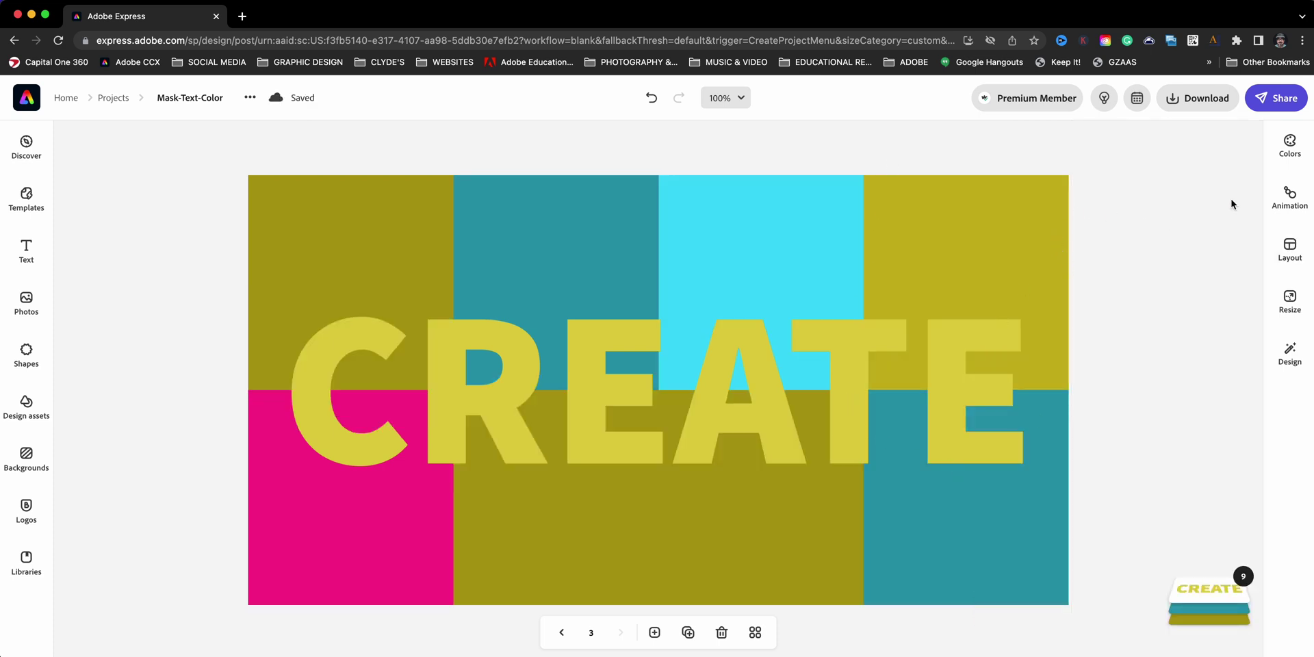
# Shuffle the design colours four times until CREATE turns pink
pyautogui.click(1288, 154)
pyautogui.click(1202, 254)
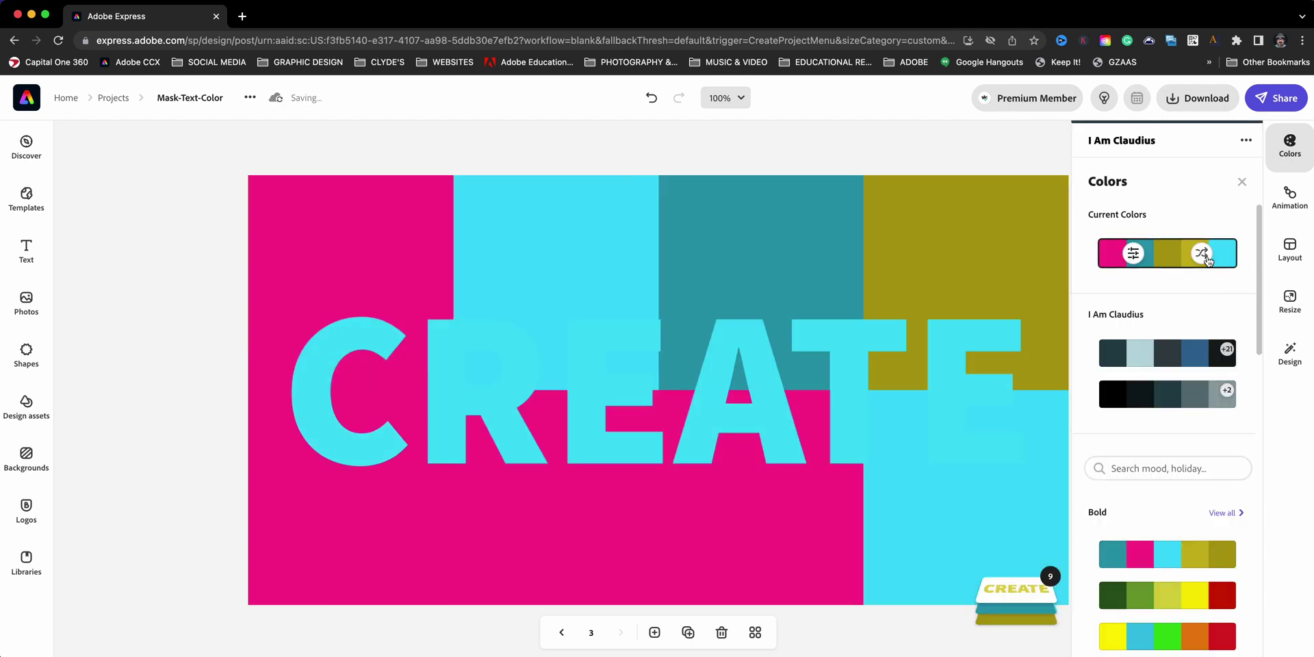
pyautogui.click(1202, 254)
pyautogui.click(1202, 255)
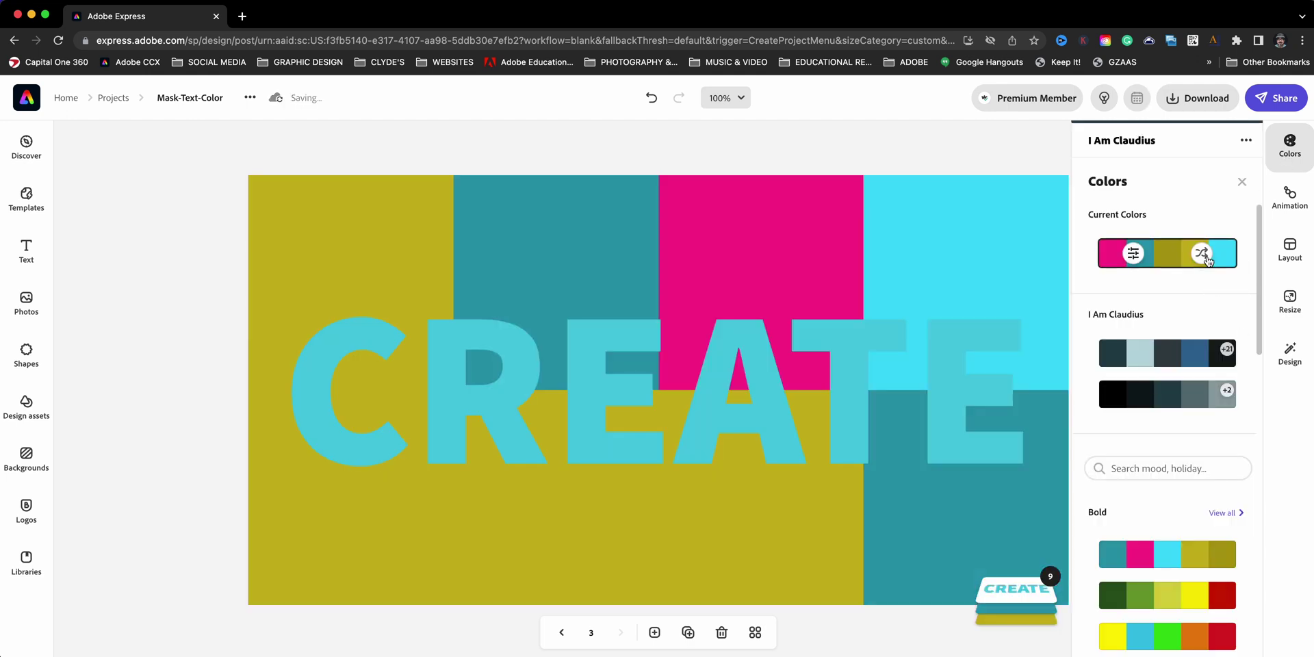
pyautogui.click(1202, 255)
pyautogui.click(790, 528)
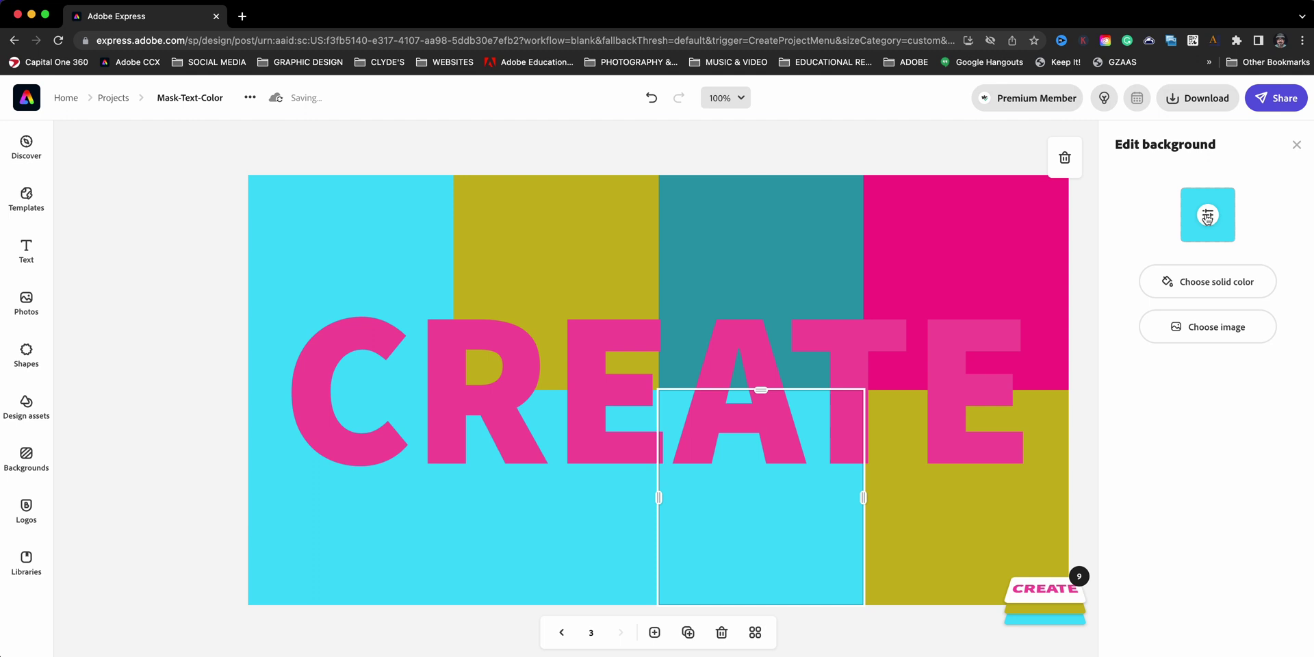
pyautogui.click(1208, 217)
# Colour the cell under AT magenta, keep the cell under RE cyan, and make the lower-left cell pink
pyautogui.click(1107, 309)
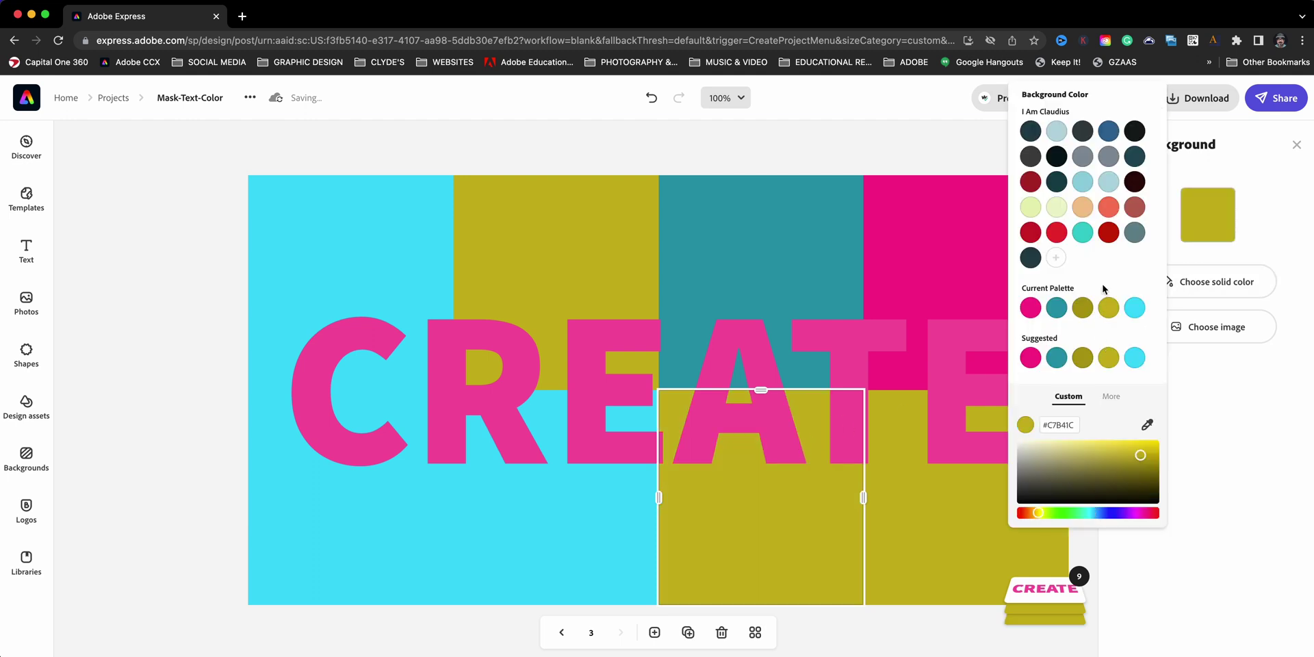
pyautogui.click(1083, 308)
pyautogui.click(1030, 307)
pyautogui.click(569, 518)
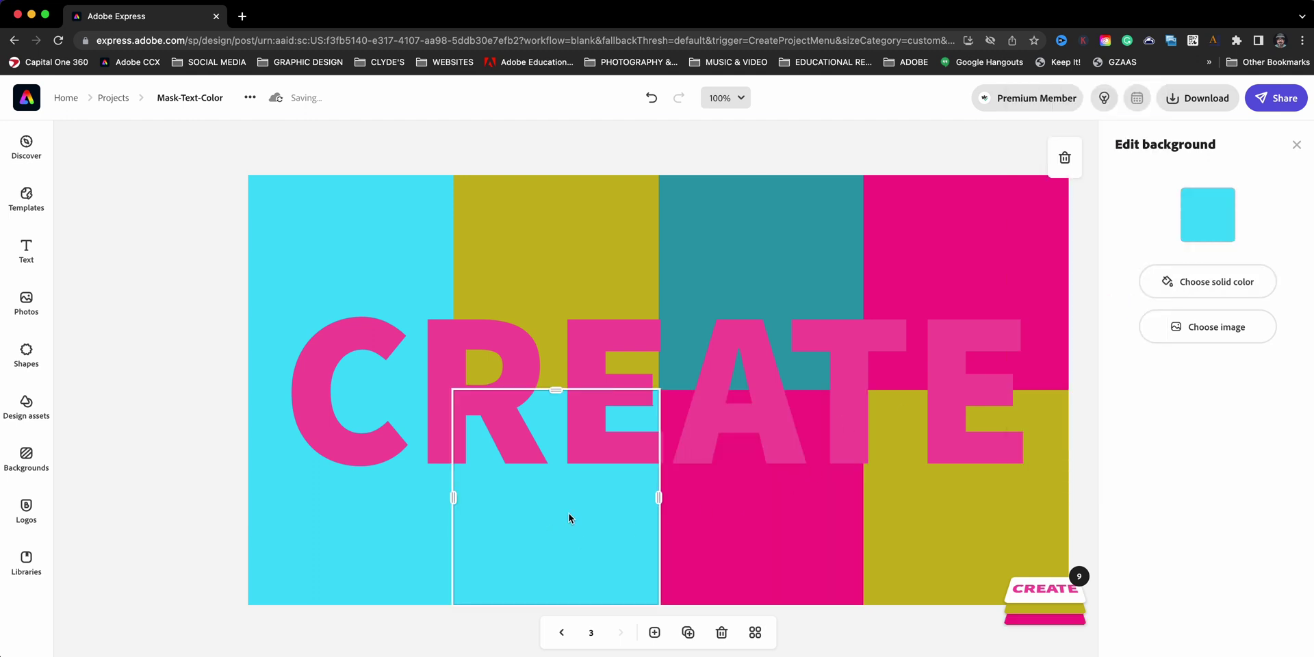
pyautogui.click(1183, 216)
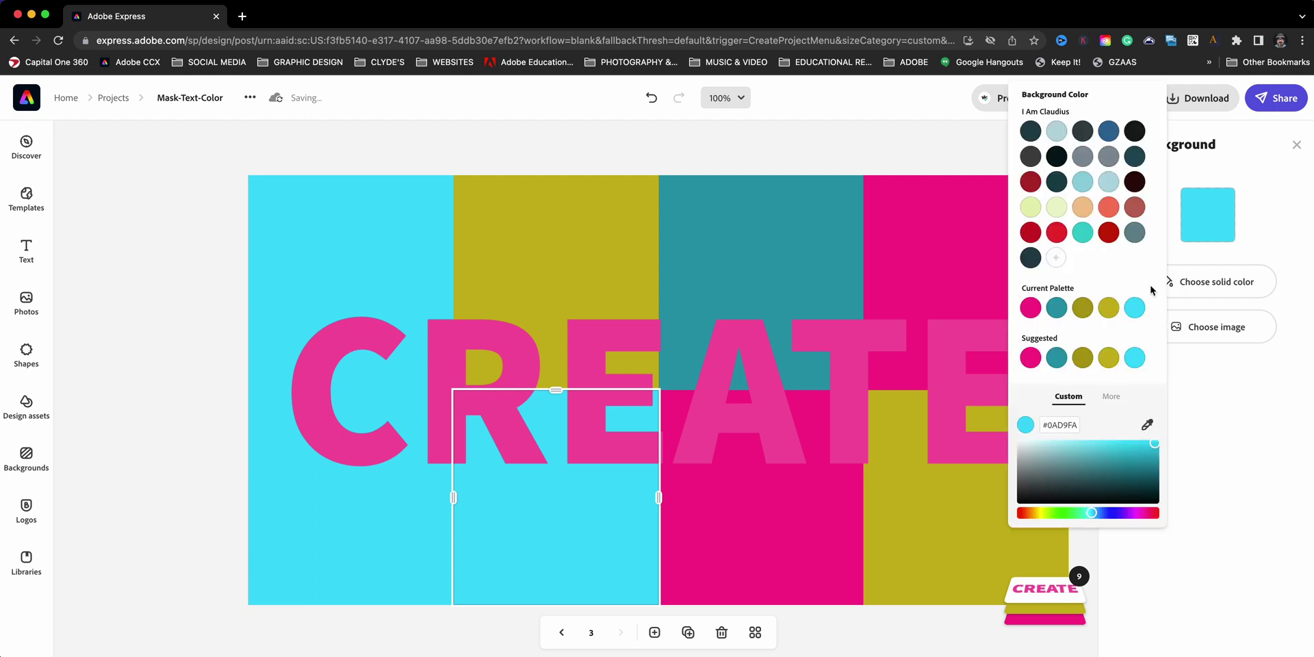
pyautogui.click(1104, 362)
pyautogui.click(1132, 316)
pyautogui.click(319, 542)
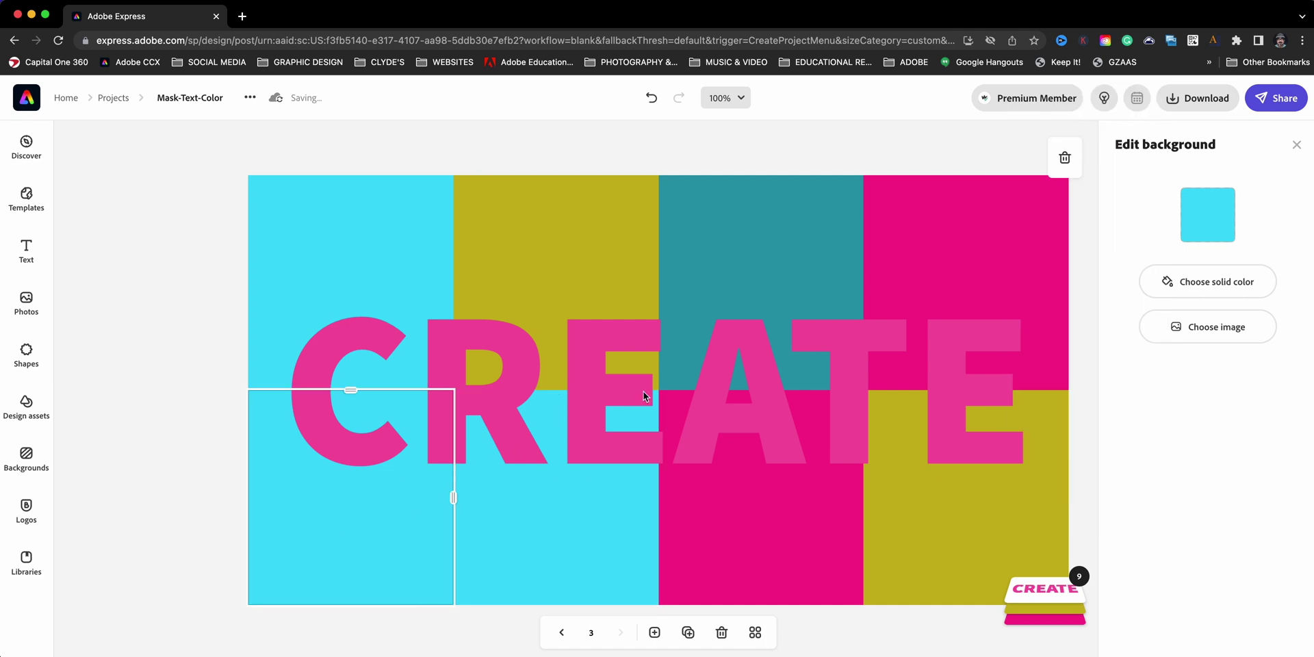
pyautogui.click(1206, 233)
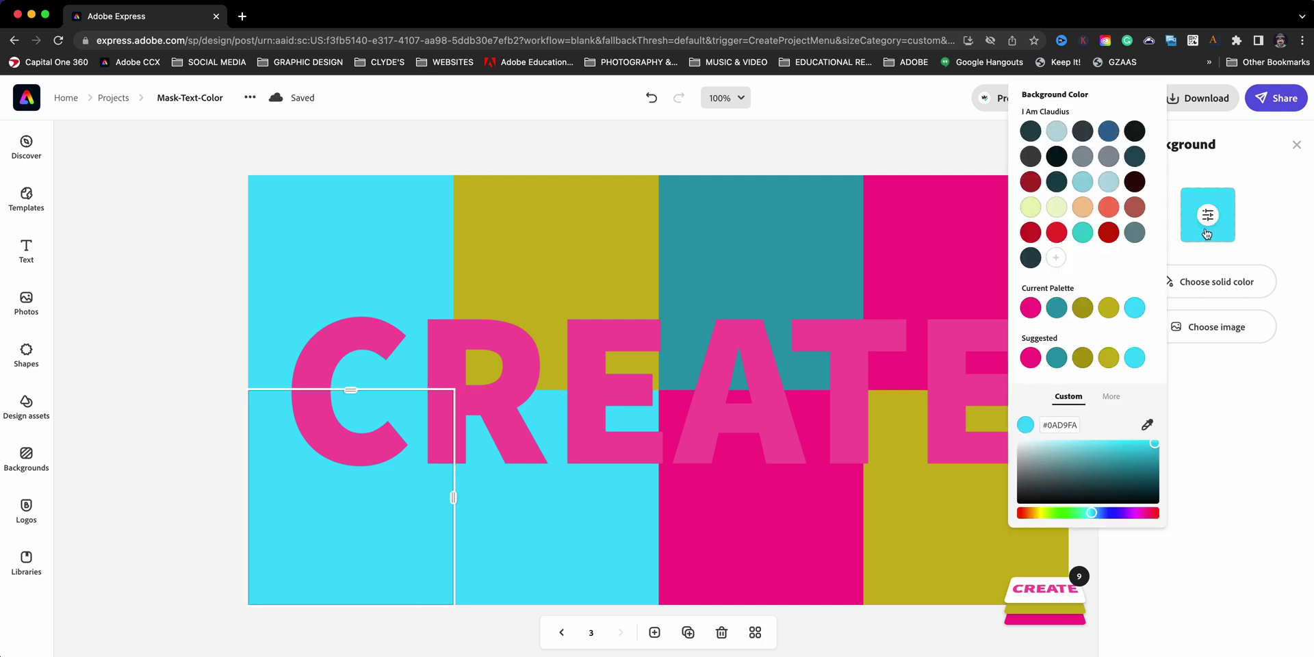
pyautogui.click(1033, 310)
pyautogui.click(589, 355)
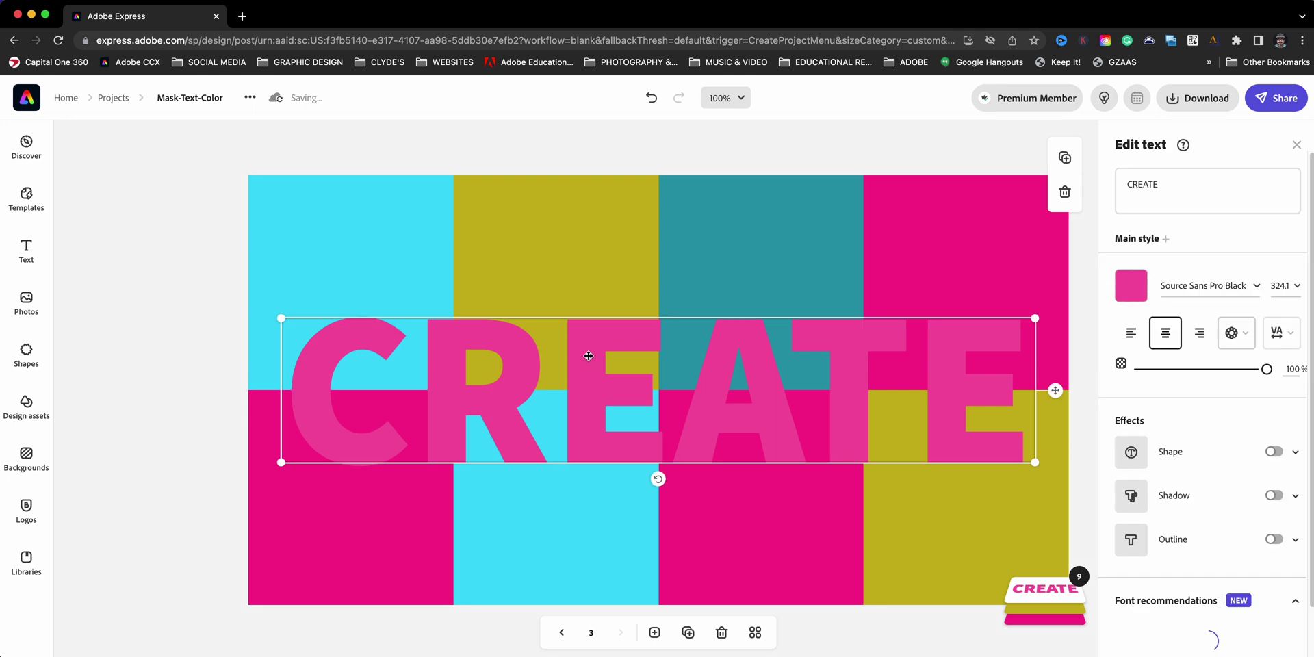
# Turn on CREATE's Shape mask effect with a white surround
pyautogui.click(1274, 452)
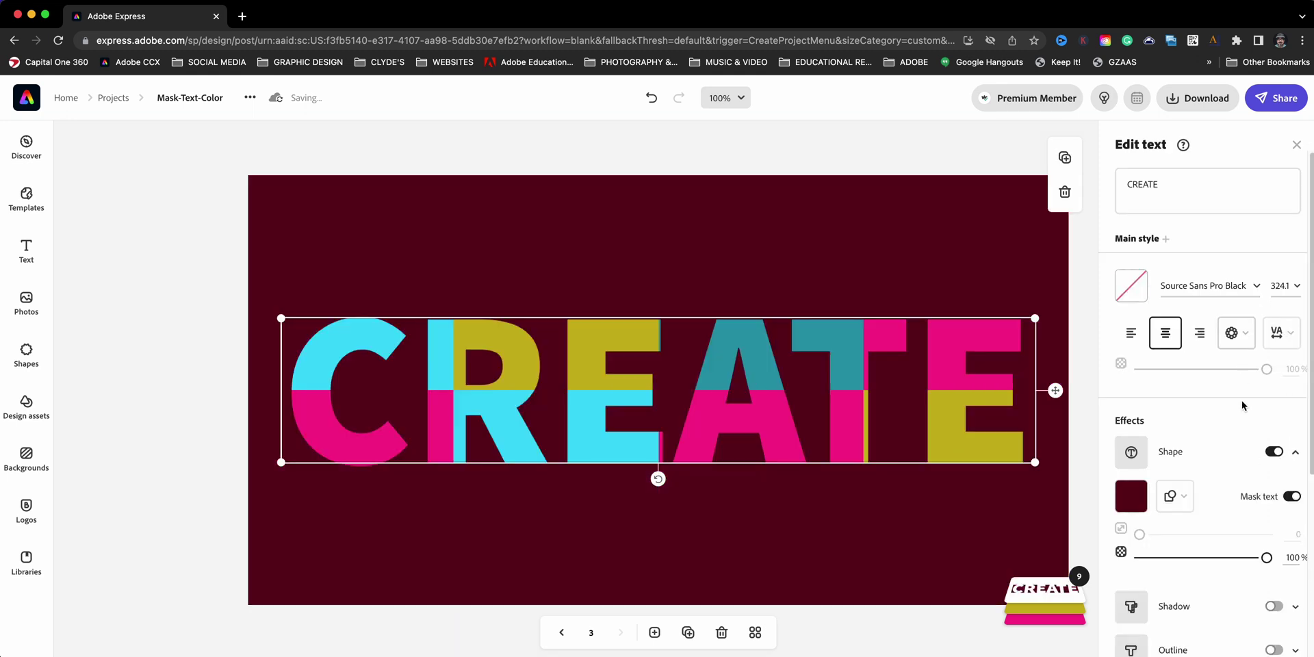
pyautogui.click(1130, 496)
pyautogui.click(1040, 549)
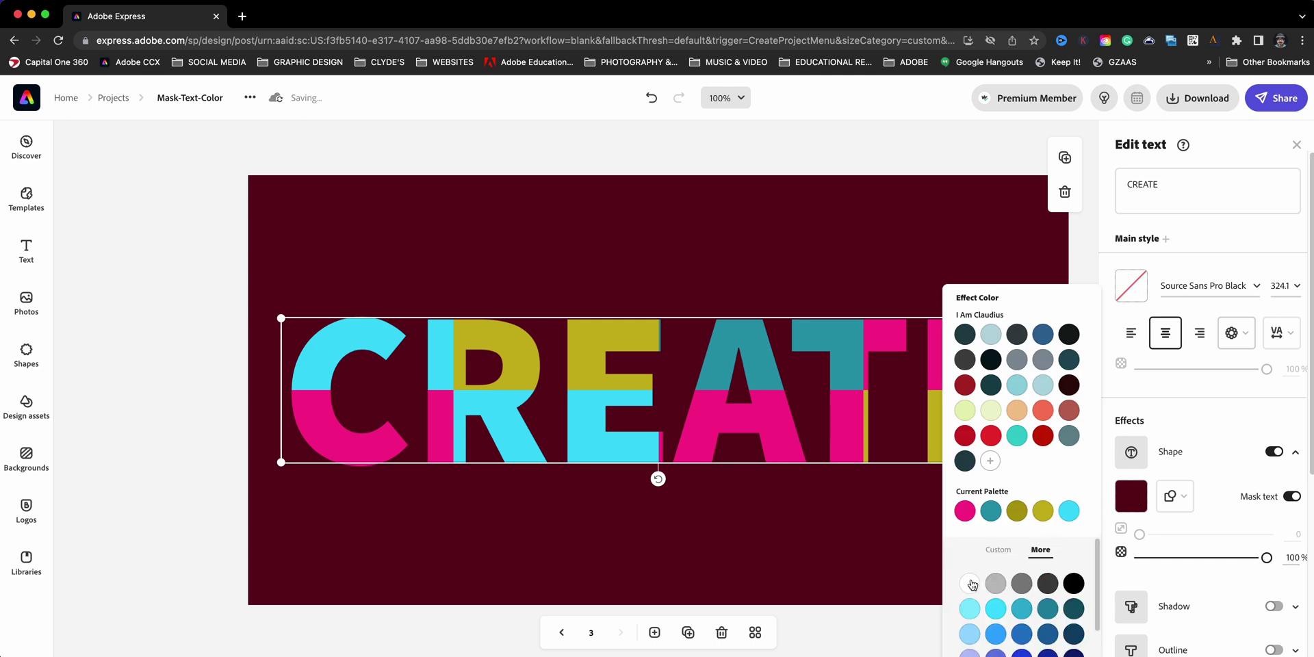
pyautogui.click(969, 583)
pyautogui.click(834, 161)
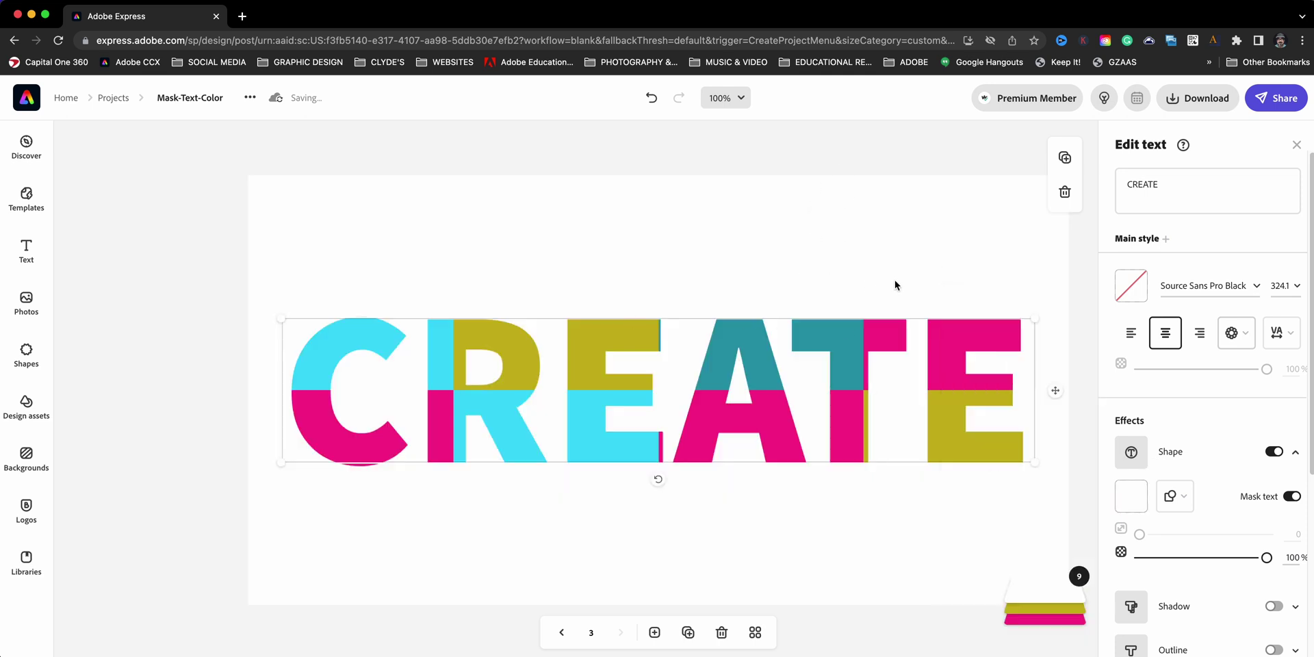
pyautogui.click(831, 141)
# Reshuffle the grid layout and the cell colours showing through the letters
pyautogui.click(1290, 248)
pyautogui.click(1160, 407)
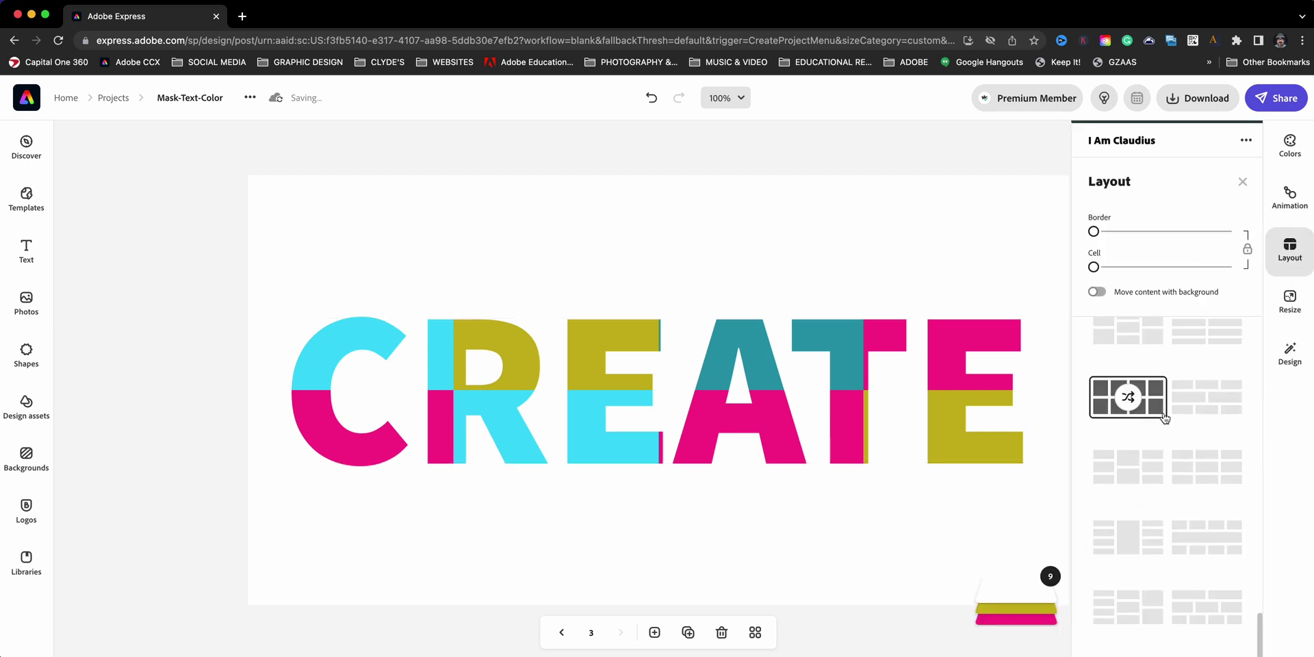
pyautogui.click(1191, 416)
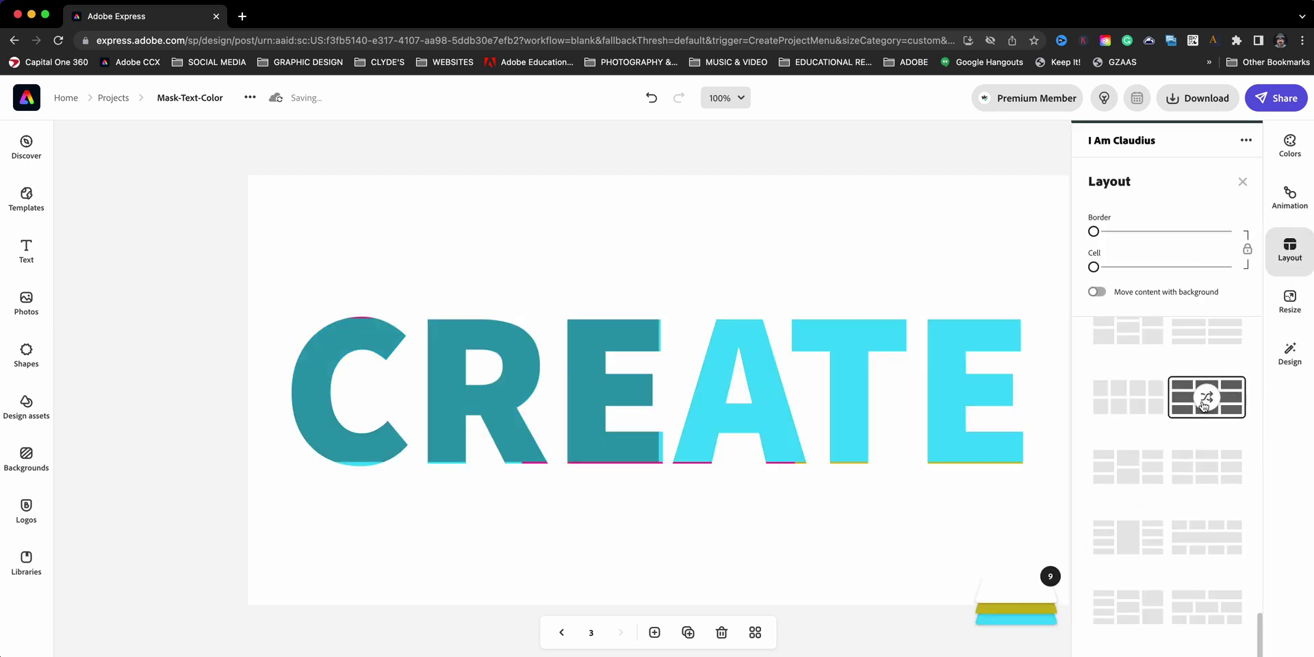
pyautogui.click(1206, 398)
pyautogui.click(1204, 405)
pyautogui.click(1132, 399)
pyautogui.click(1133, 399)
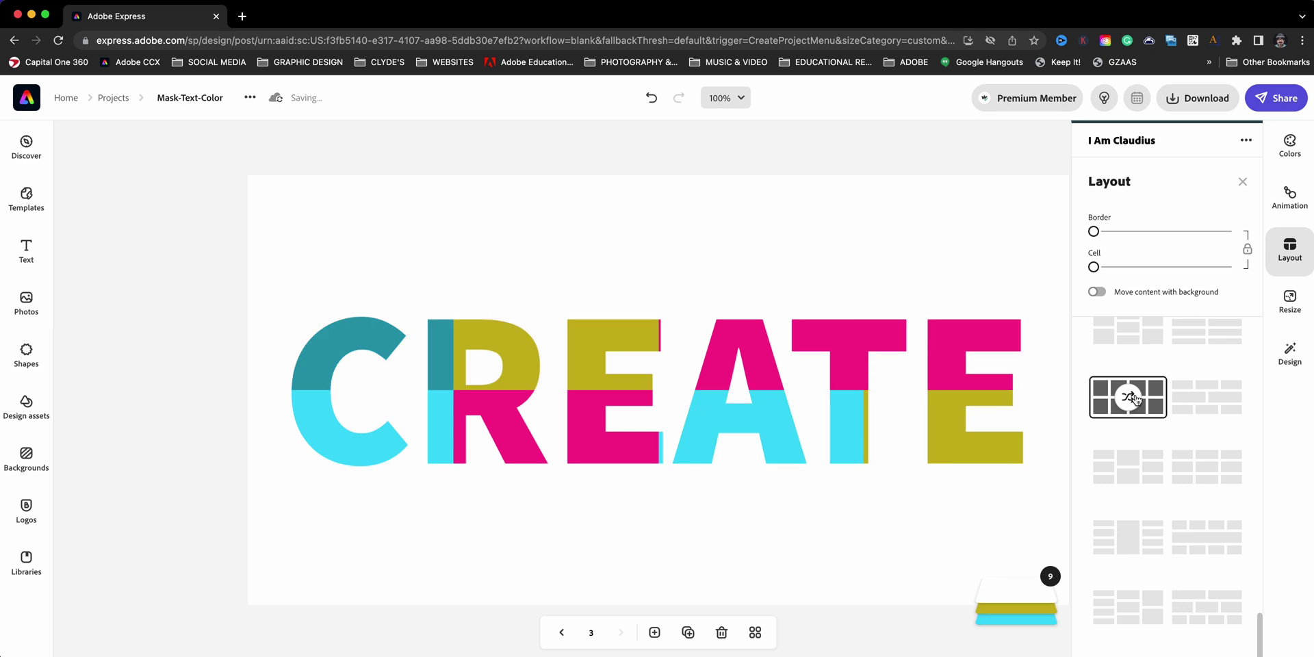
pyautogui.click(1132, 399)
pyautogui.click(1132, 399)
pyautogui.click(1133, 399)
pyautogui.click(1132, 399)
pyautogui.click(834, 643)
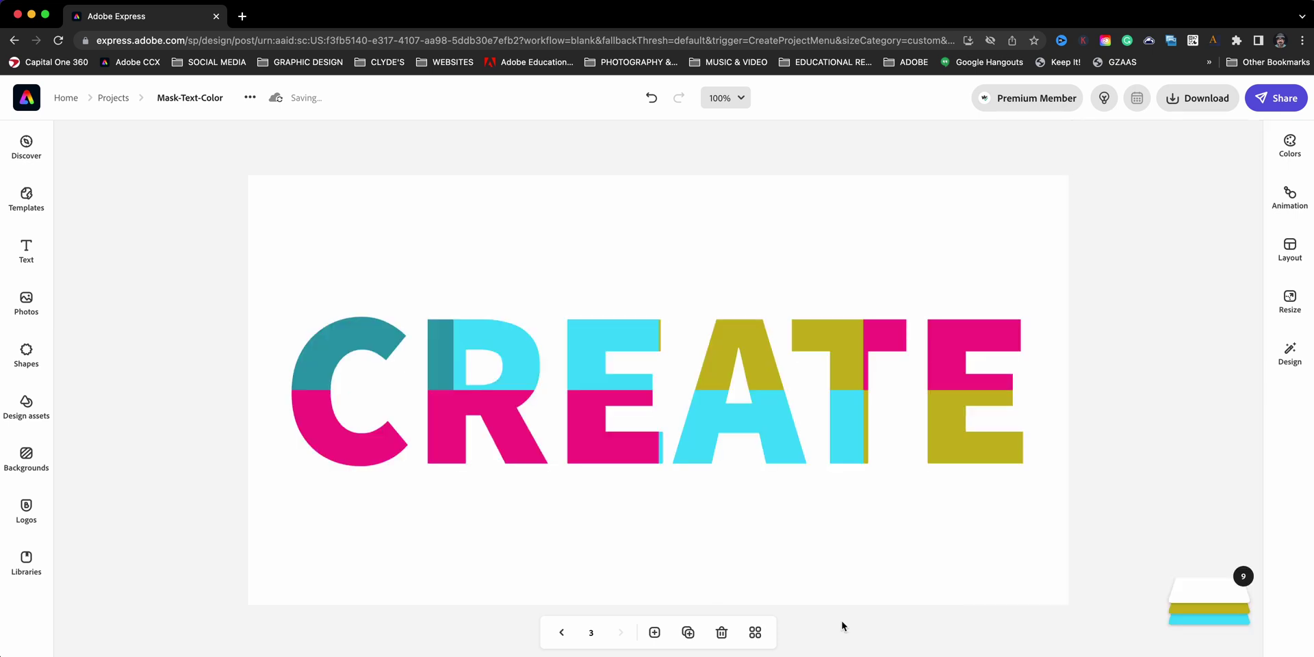
# Open the Download dropdown, set to export this page as a PNG
pyautogui.click(1218, 100)
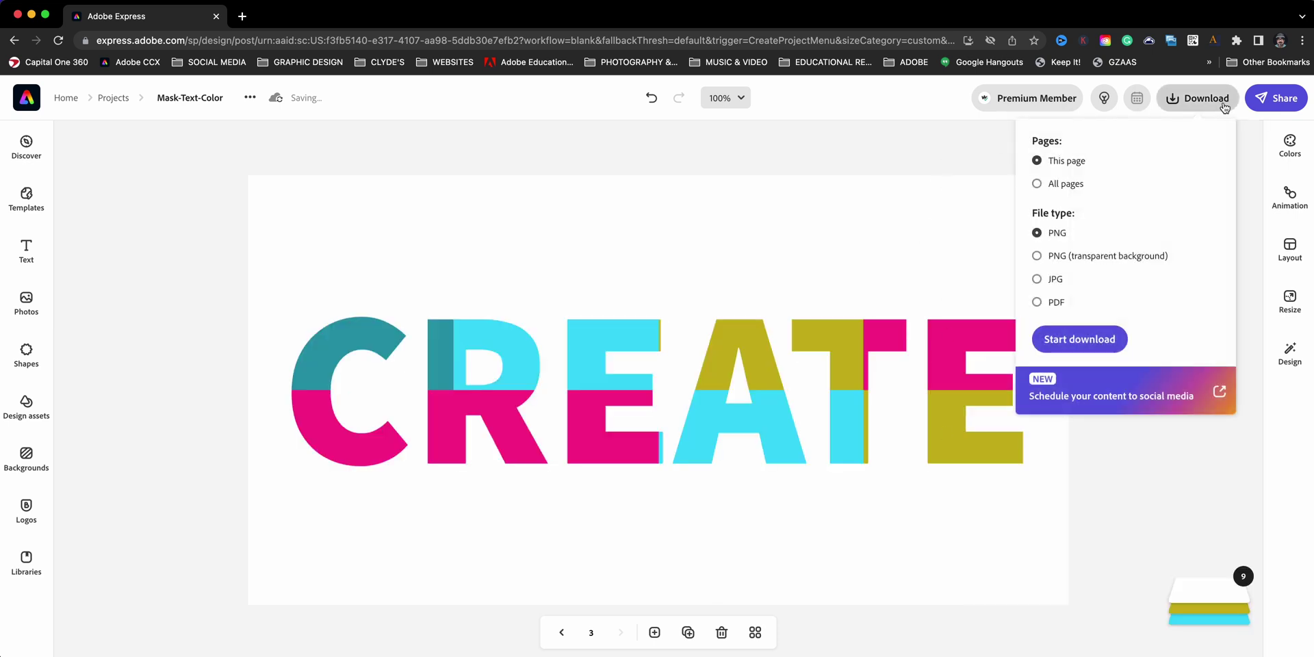